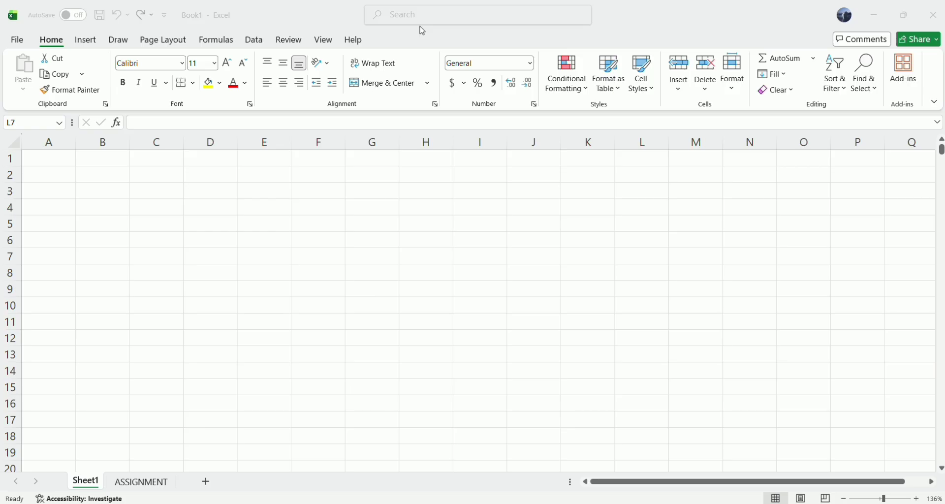
# Enter the formula =5+10 in cell C2 and reselect that cell.
pyautogui.click(170, 177)
pyautogui.click(114, 178)
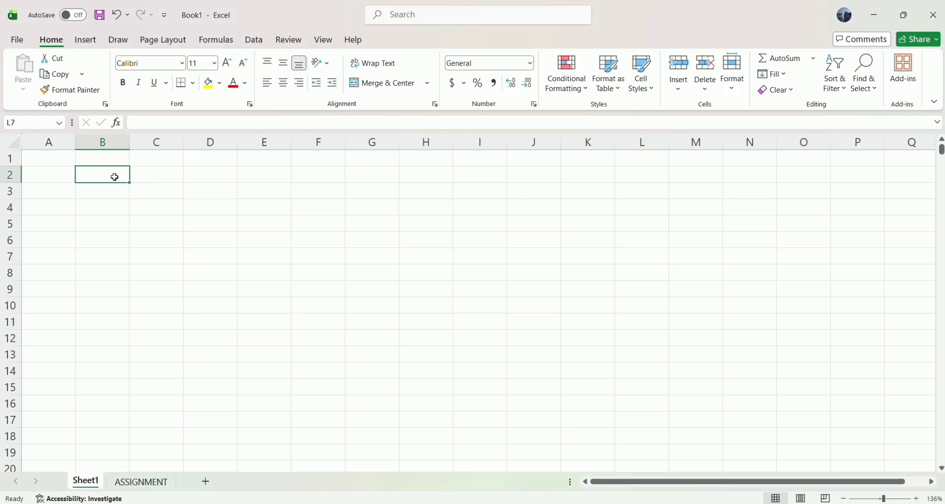
pyautogui.click(168, 170)
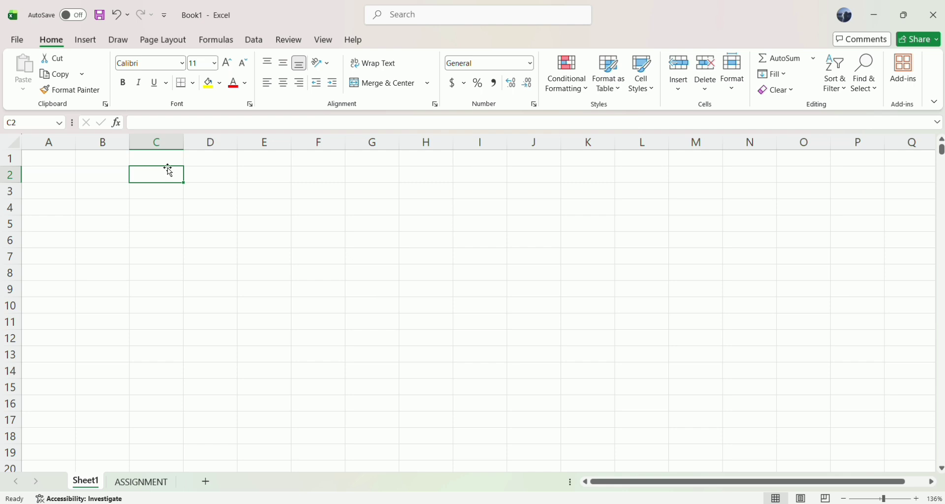
pyautogui.write('=')
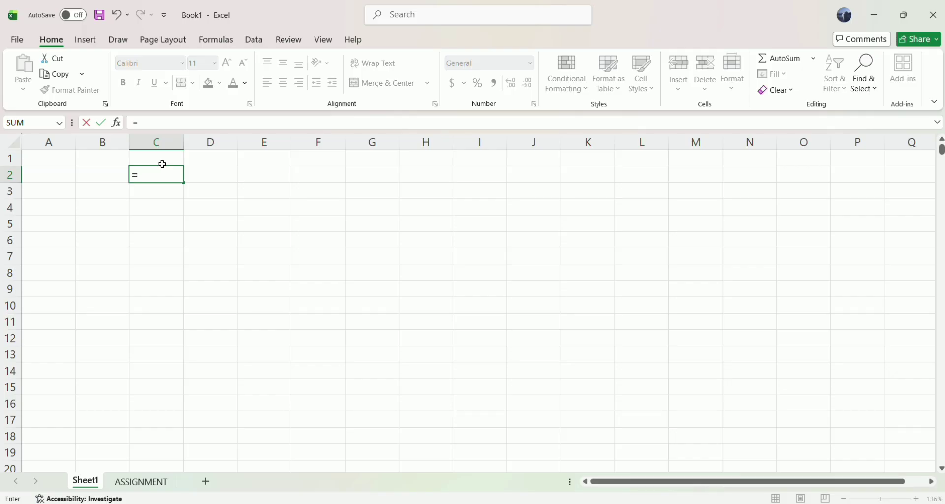
pyautogui.write('5+10')
pyautogui.press('Return')
pyautogui.click(168, 173)
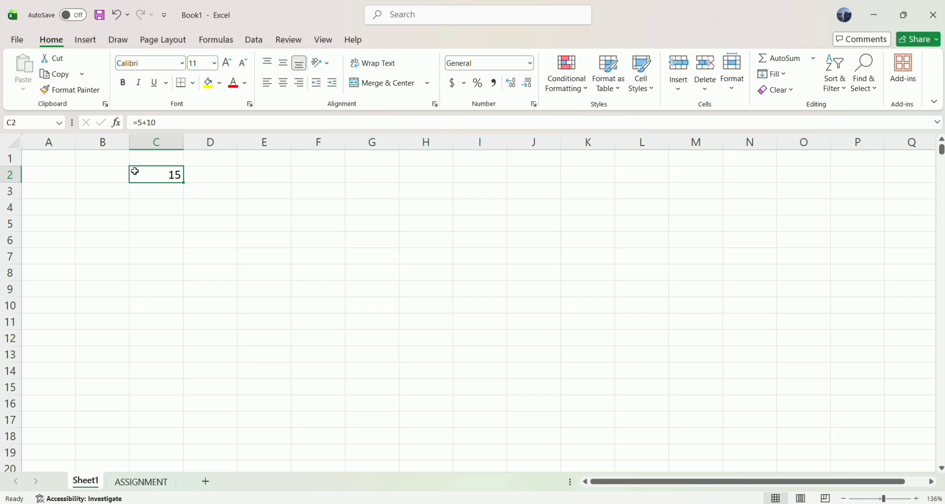
# Clear the formula from cell C2.
pyautogui.moveTo(197, 123); pyautogui.dragTo(119, 131)
pyautogui.press('BackSpace')
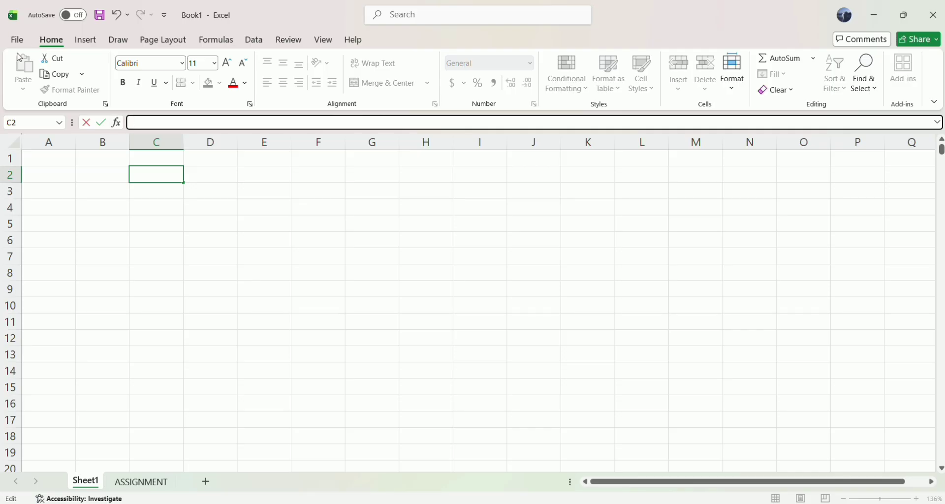
# Enter the column headers Student, Tamil, English and Maths in cells A1 to D1.
pyautogui.click(62, 162)
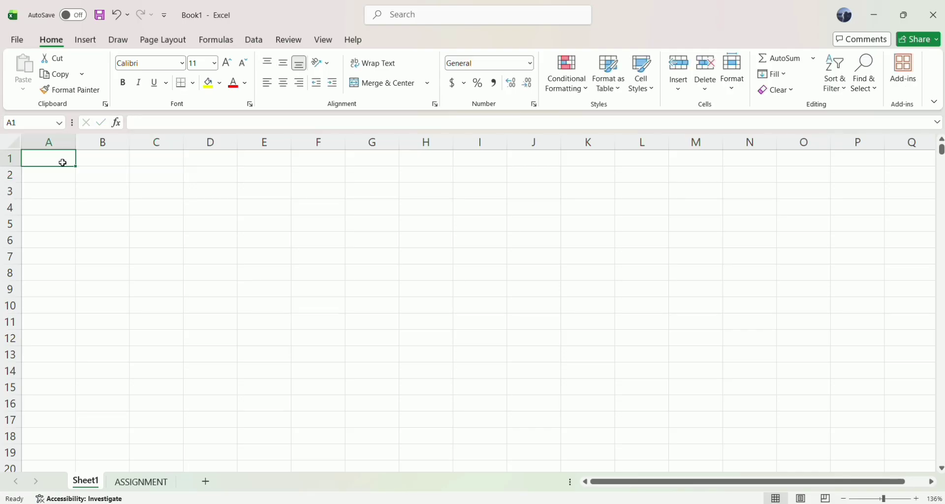
pyautogui.write('Atudent')
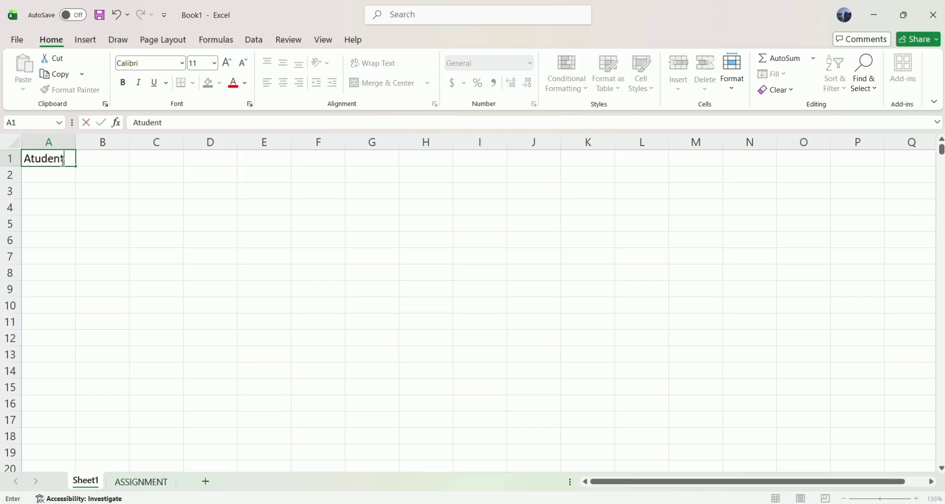
pyautogui.click(140, 120)
pyautogui.press('BackSpace')
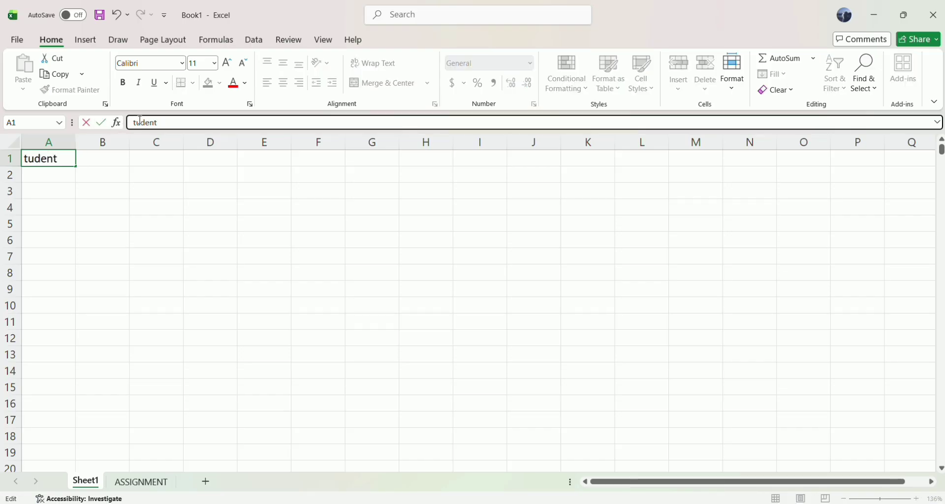
pyautogui.write('S')
pyautogui.click(100, 168)
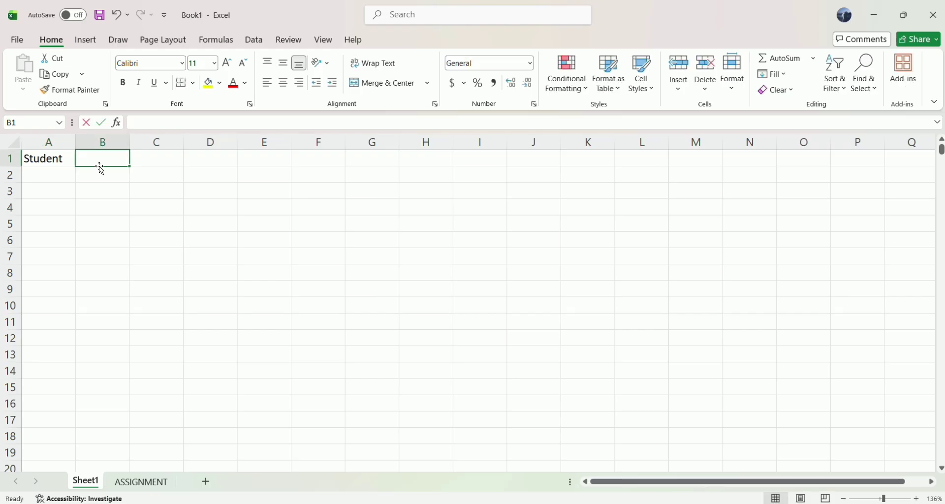
pyautogui.write('Tamil')
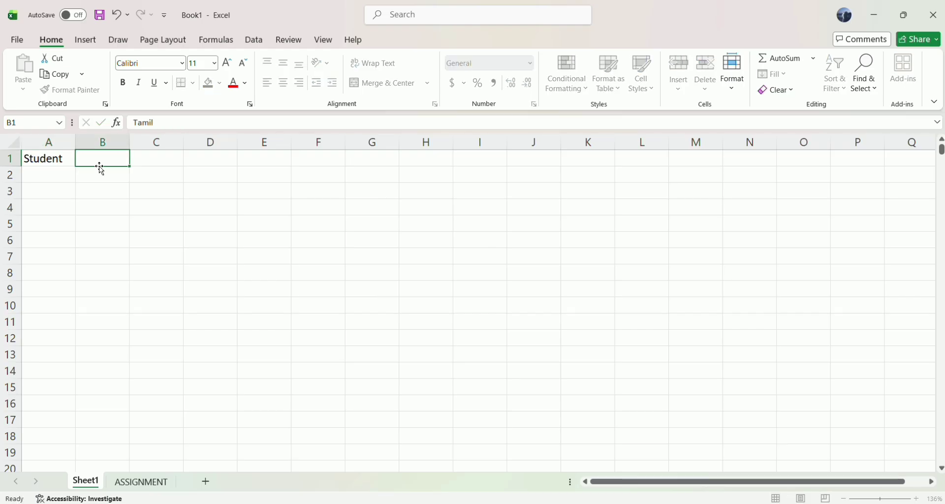
pyautogui.press('Tab')
pyautogui.write('English')
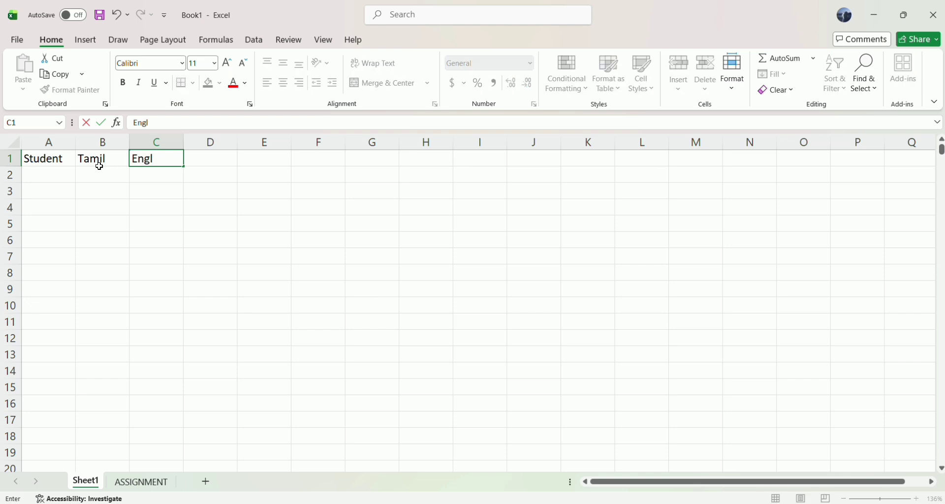
pyautogui.click(201, 156)
pyautogui.write('Maths')
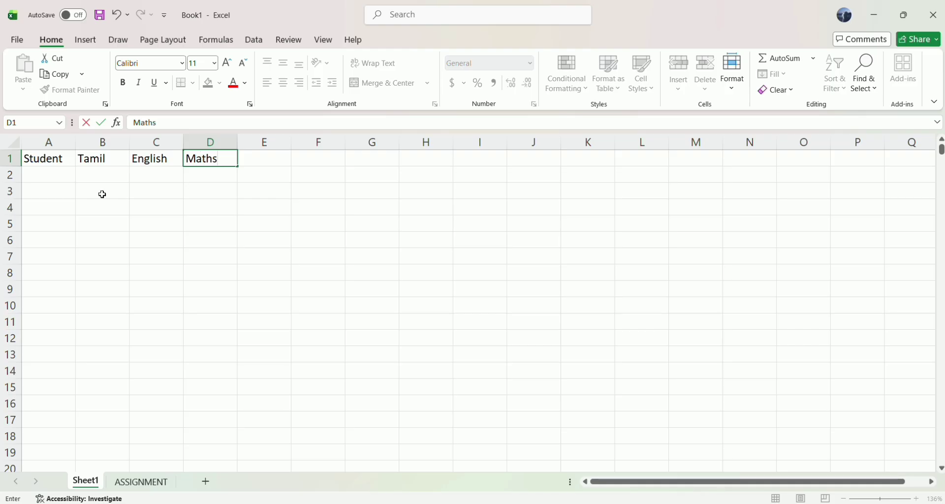
# Enter the four students' names in cells A2 to A5 under the Student header.
pyautogui.click(53, 176)
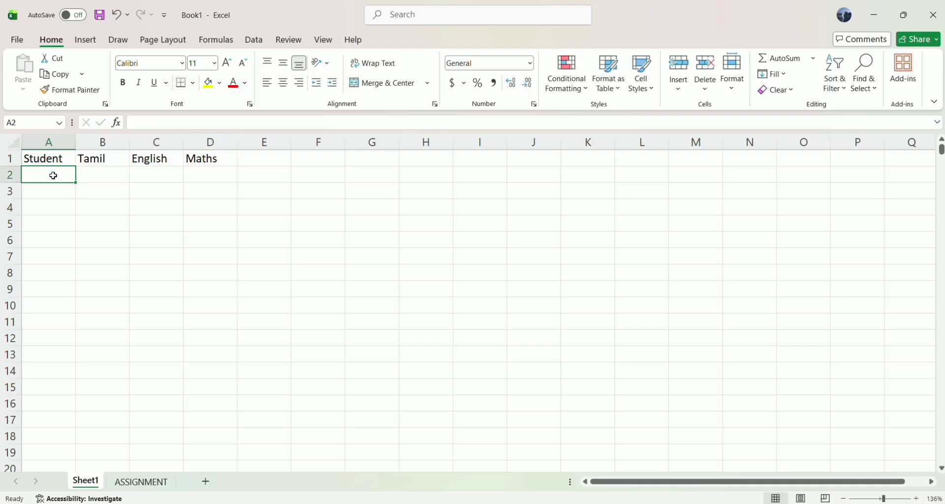
pyautogui.write('Arun')
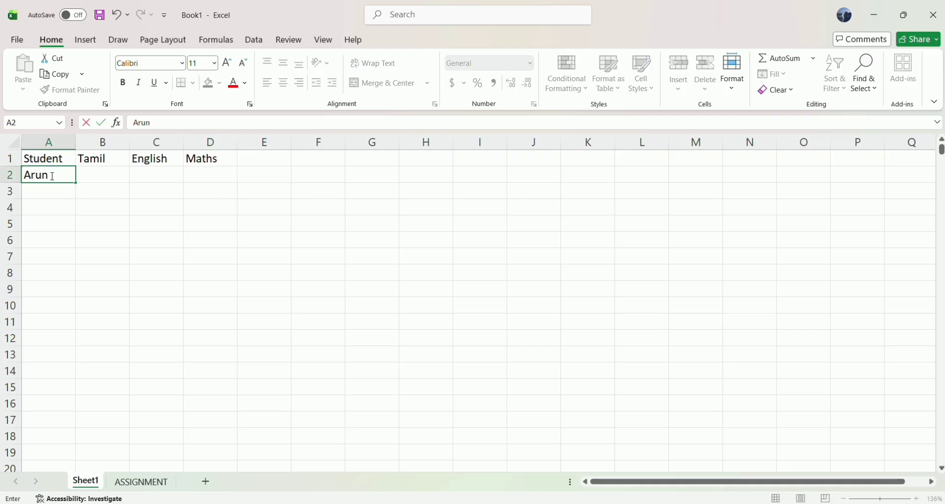
pyautogui.click(44, 192)
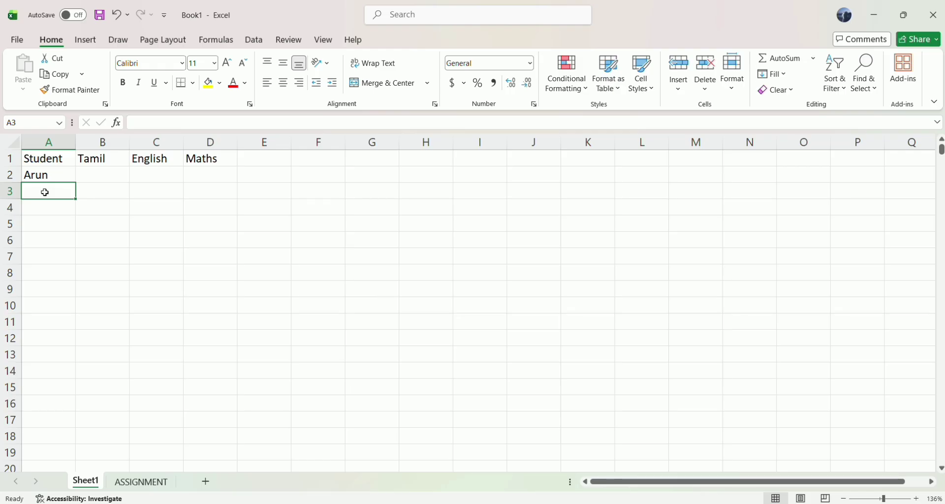
pyautogui.write('Priya')
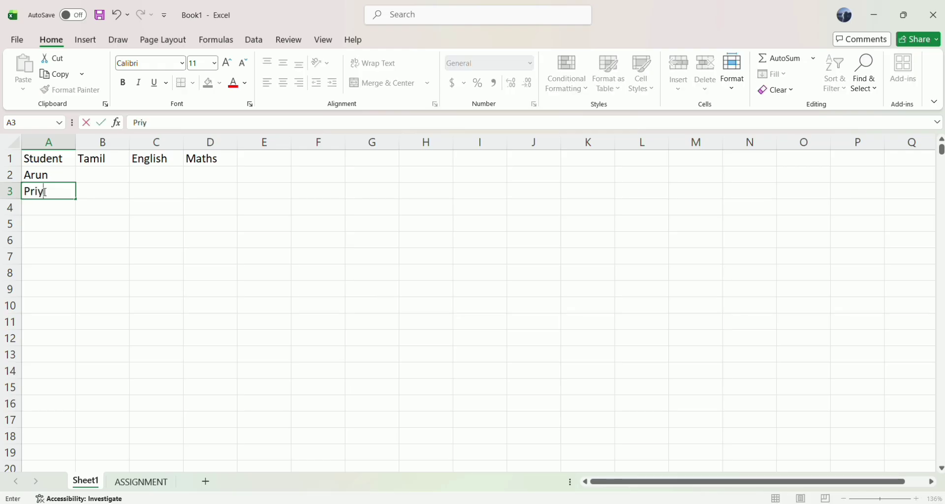
pyautogui.click(40, 214)
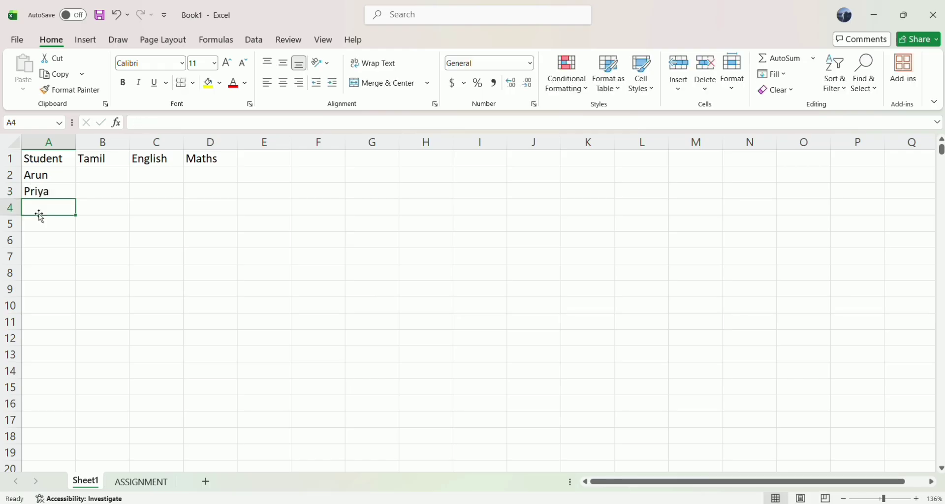
pyautogui.write('Kavin')
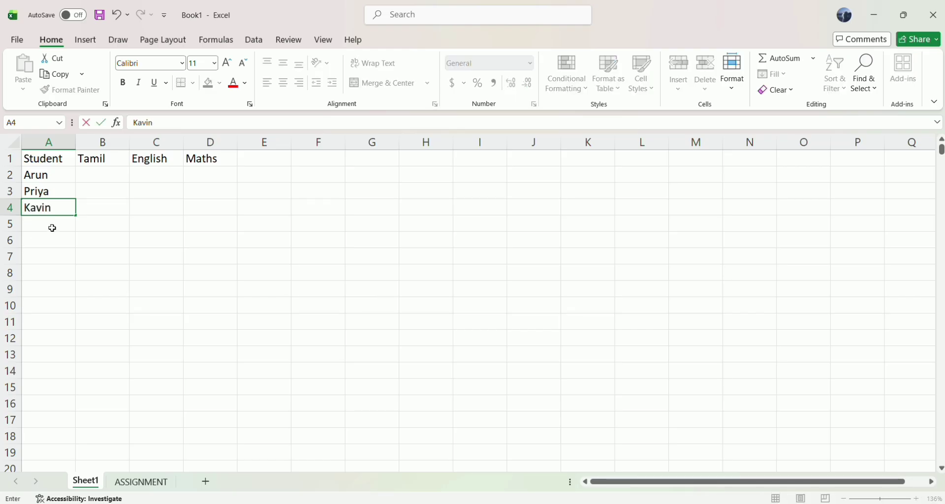
pyautogui.click(52, 228)
pyautogui.write('R')
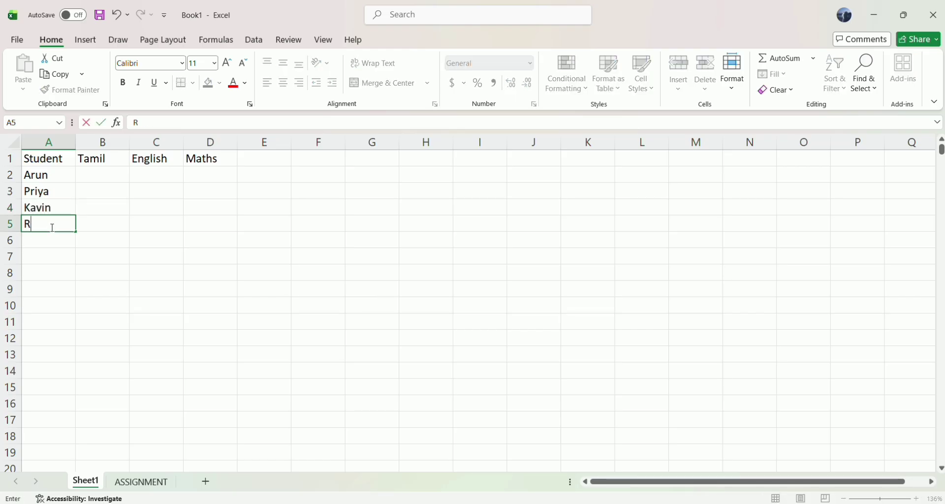
pyautogui.write('adhaa')
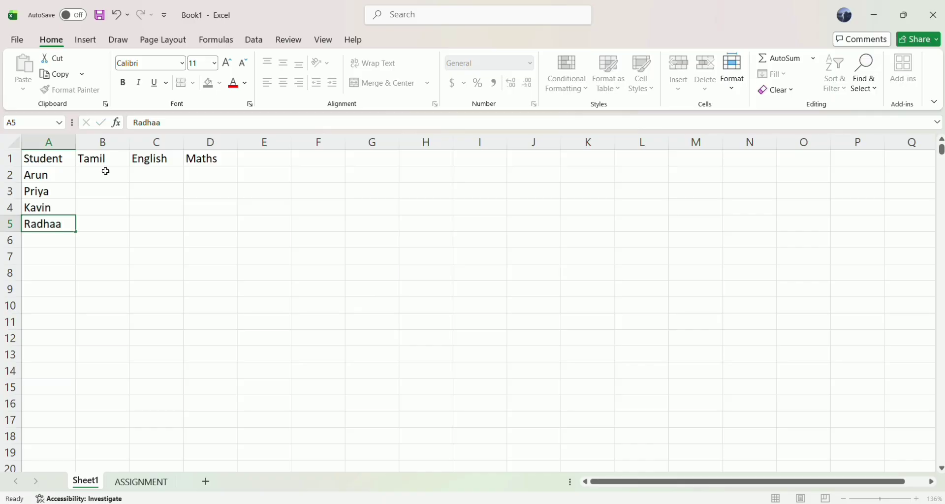
# Enter the first student's marks in row 2: Tamil 80, English 75 and Maths 90.
pyautogui.click(105, 172)
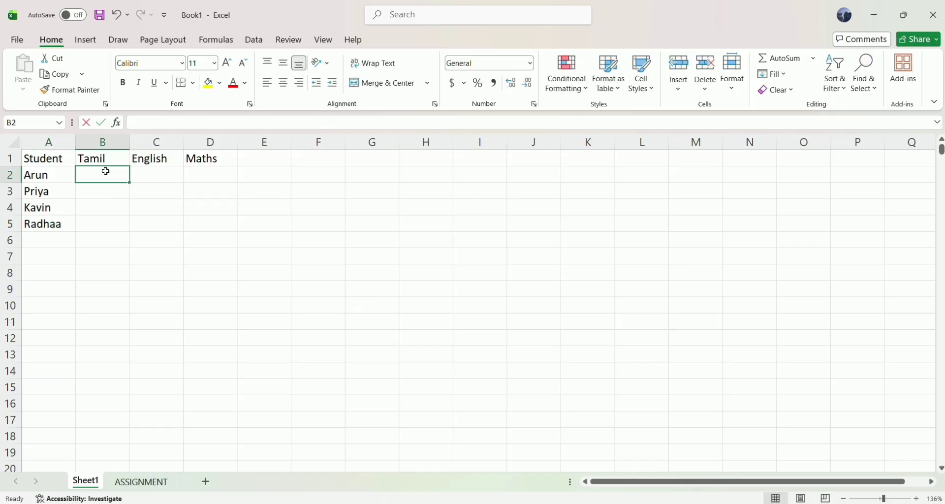
pyautogui.write('80')
pyautogui.press('Tab')
pyautogui.write('75')
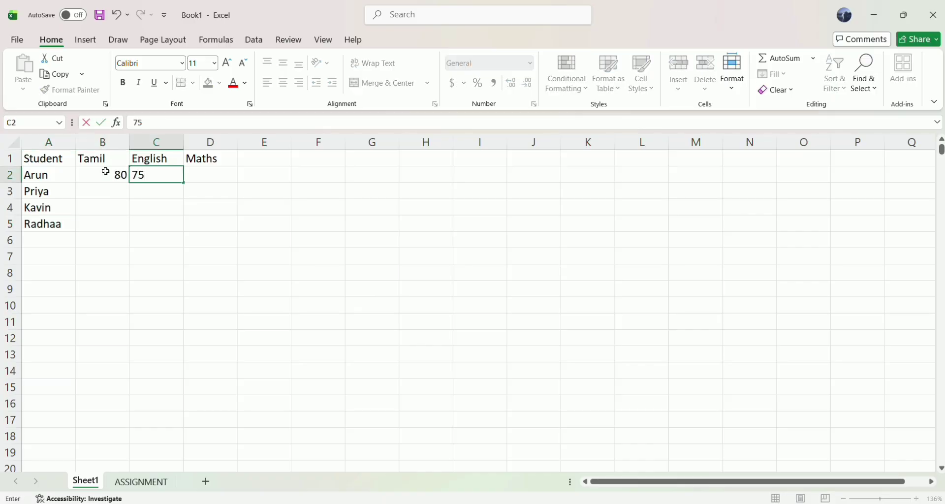
pyautogui.press('Tab')
pyautogui.write('90')
pyautogui.press('Return')
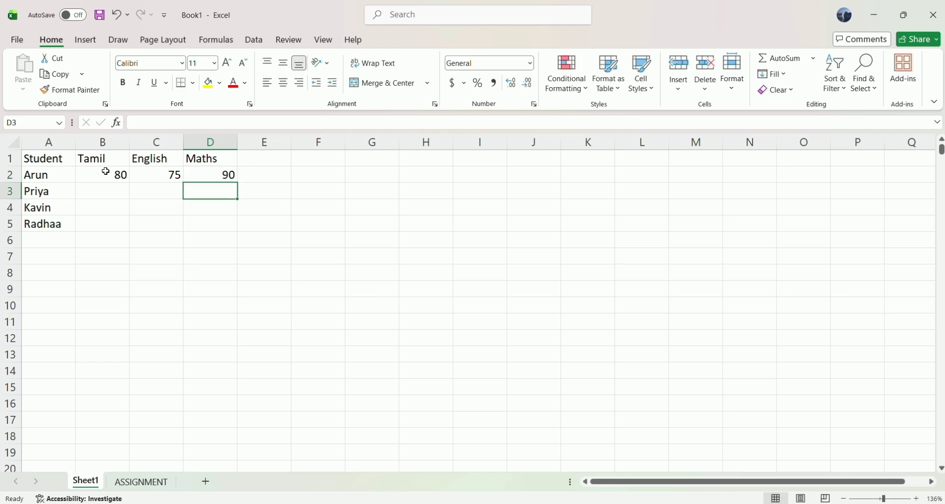
# Enter the second student's marks in row 3: Maths 92, English 88 and Tamil 95.
pyautogui.write('92')
pyautogui.press('Left')
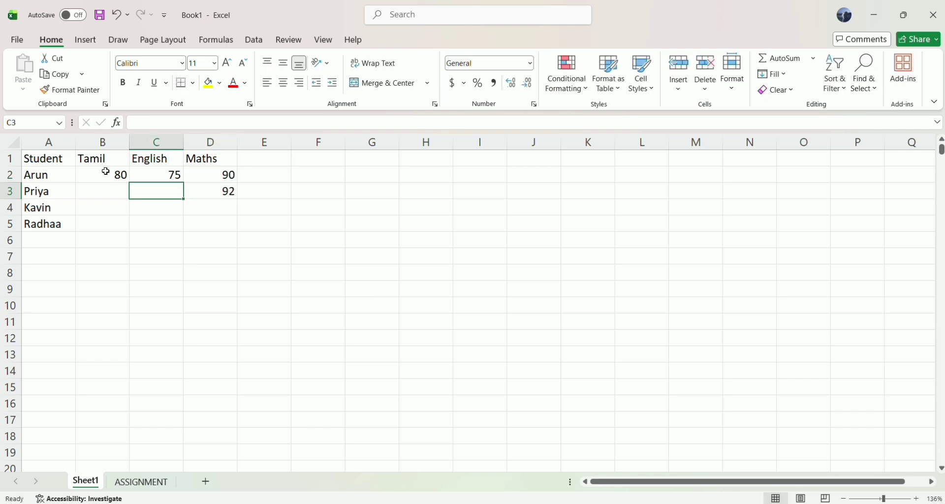
pyautogui.write('88')
pyautogui.press('Left')
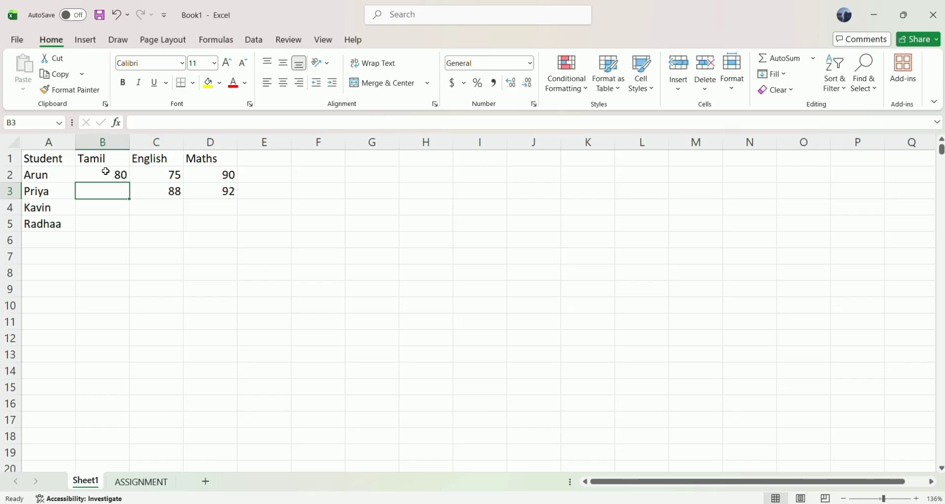
pyautogui.write('95')
# Enter the third student's marks in row 4: Tamil 70, English 84 and Maths 76.
pyautogui.click(113, 207)
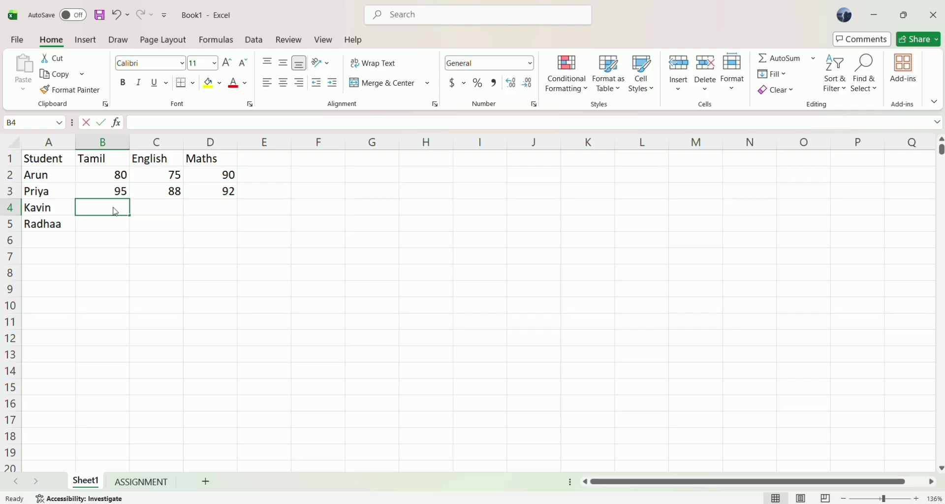
pyautogui.write('70')
pyautogui.press('Tab')
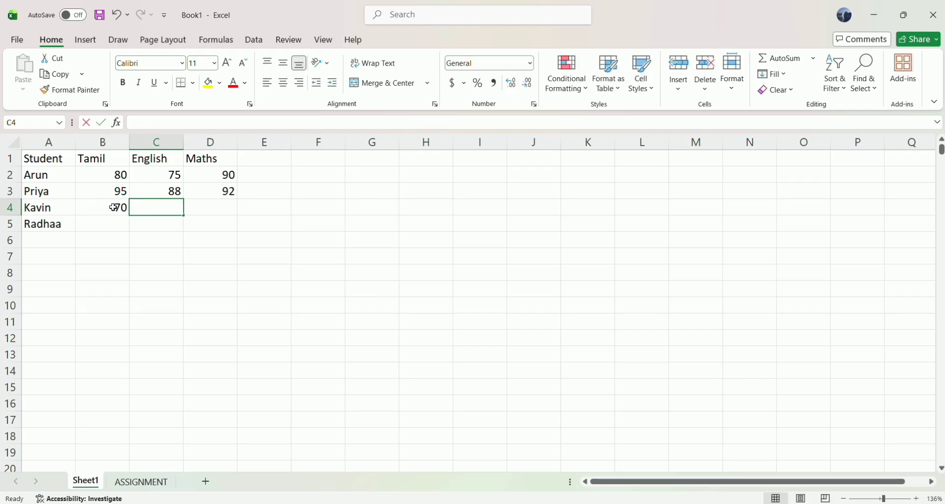
pyautogui.write('84')
pyautogui.press('Tab')
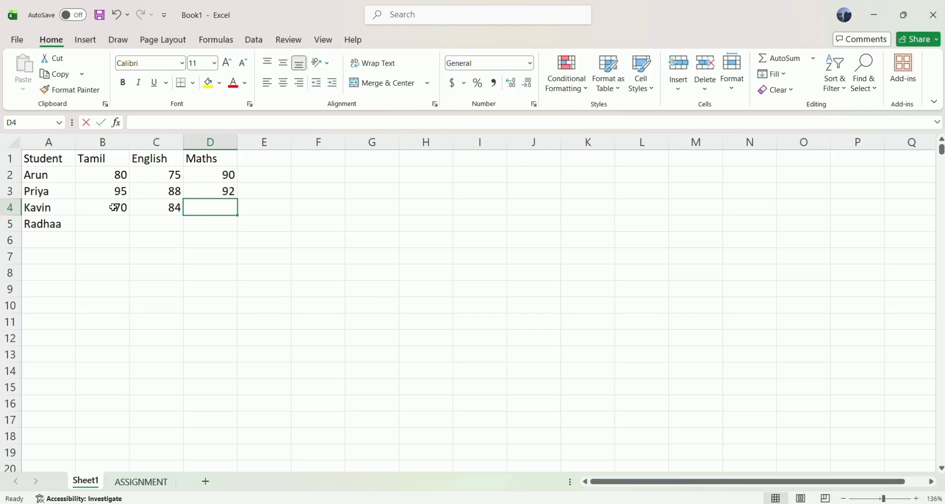
pyautogui.write('76')
pyautogui.press('Return')
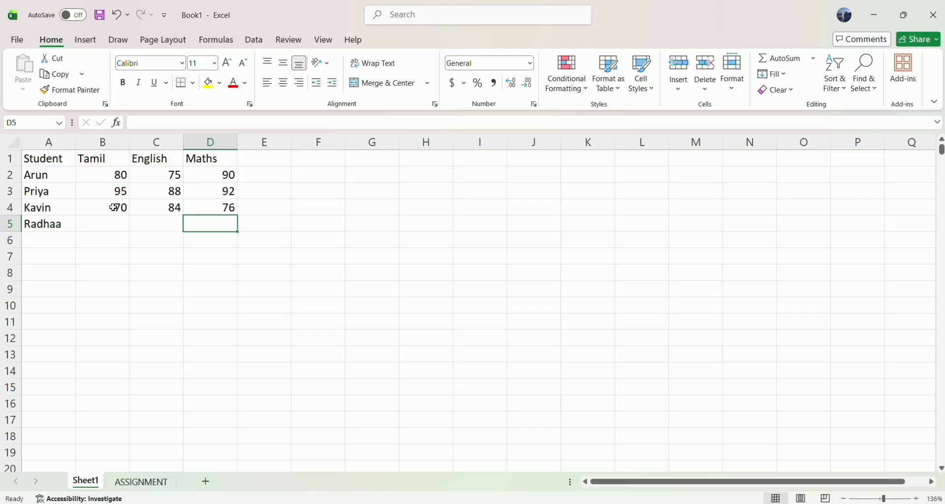
# Enter the fourth student's marks in row 5: Maths 89, English 91 and Tamil 90.
pyautogui.write('89')
pyautogui.press('Left')
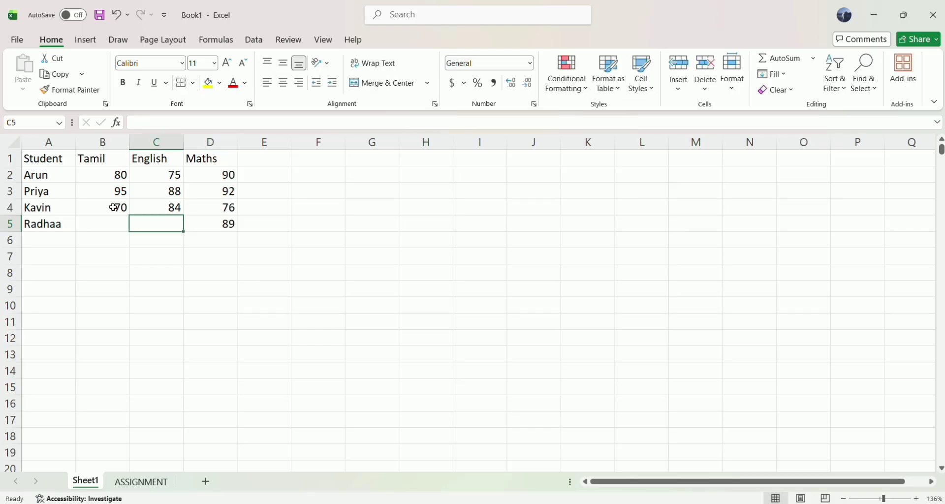
pyautogui.write('91')
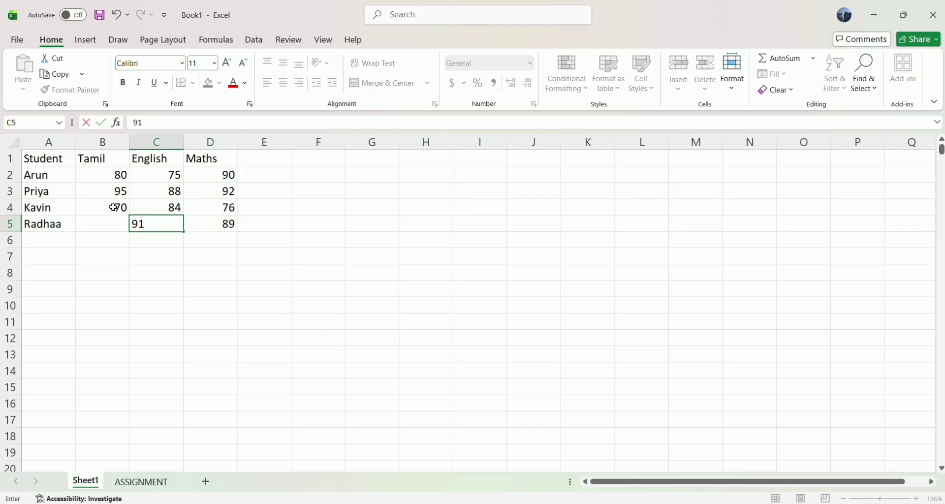
pyautogui.press('Left')
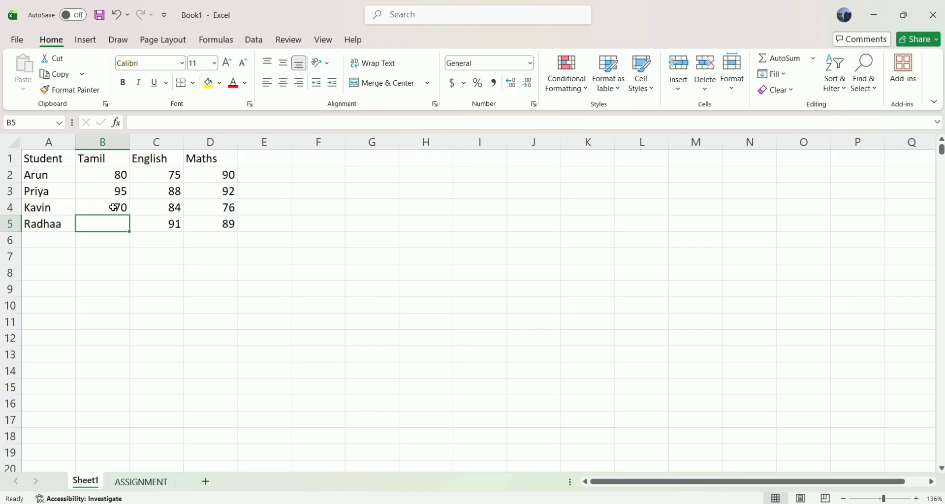
pyautogui.write('90')
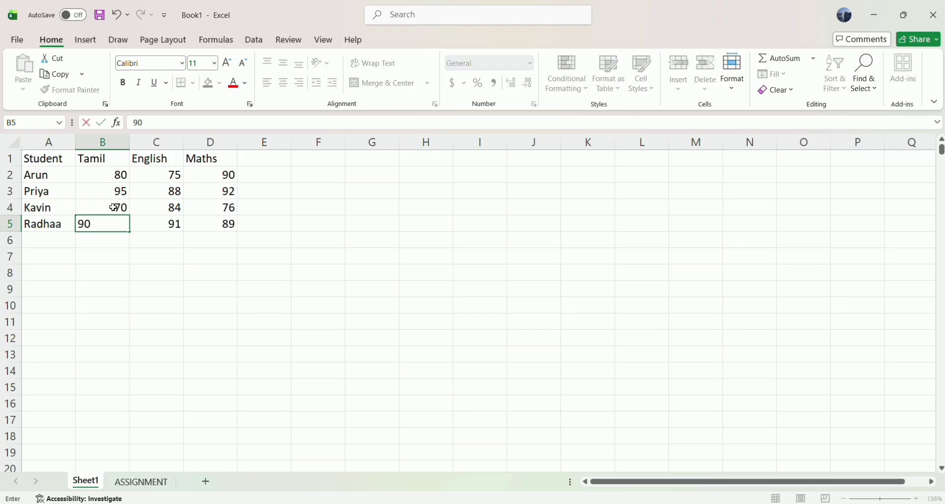
pyautogui.press('Return')
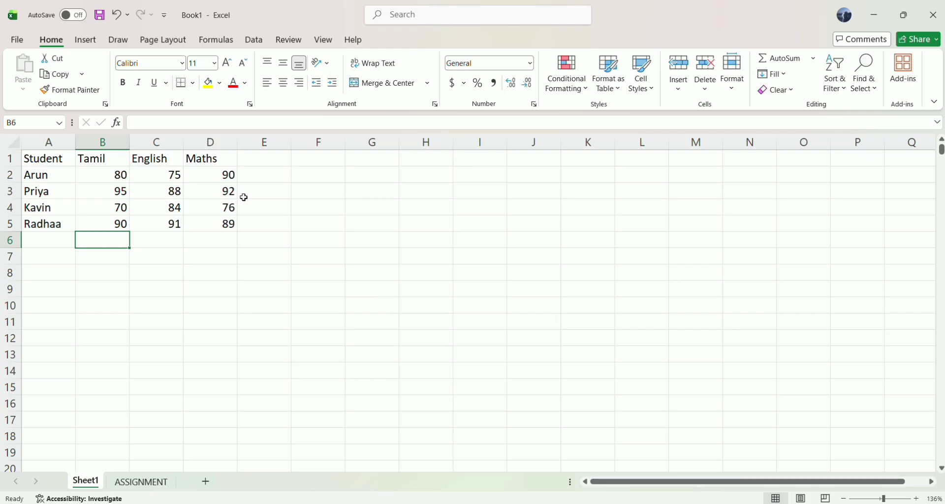
# Format header row 1 with yellow fill and bold text, centred horizontally and vertically.
pyautogui.click(9, 159)
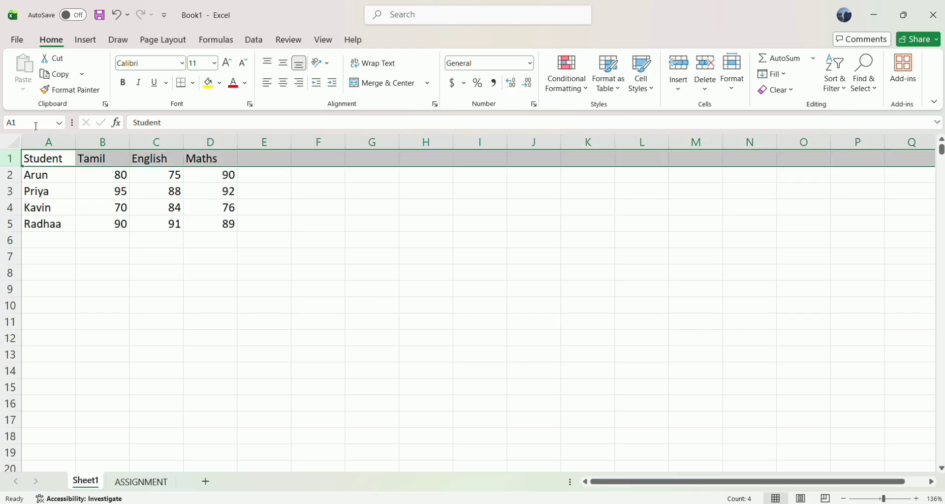
pyautogui.click(201, 86)
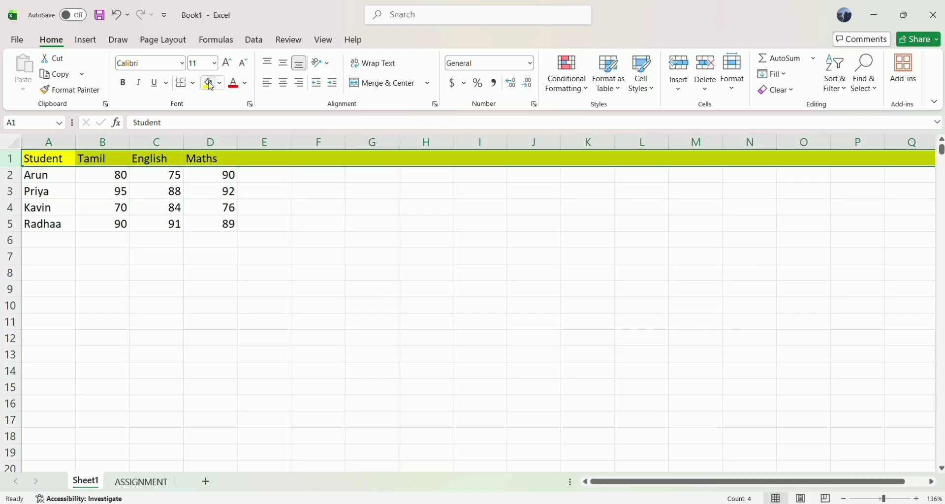
pyautogui.hotkey('ctrl', 'b')
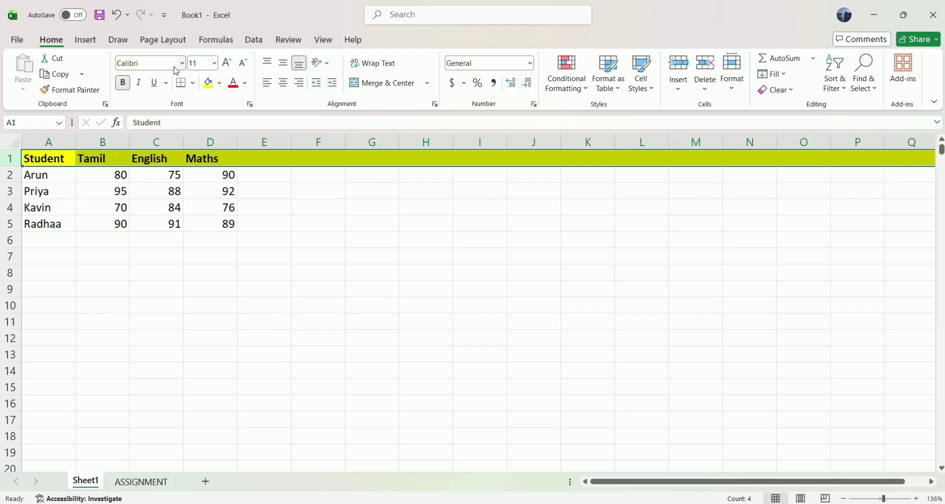
pyautogui.click(286, 83)
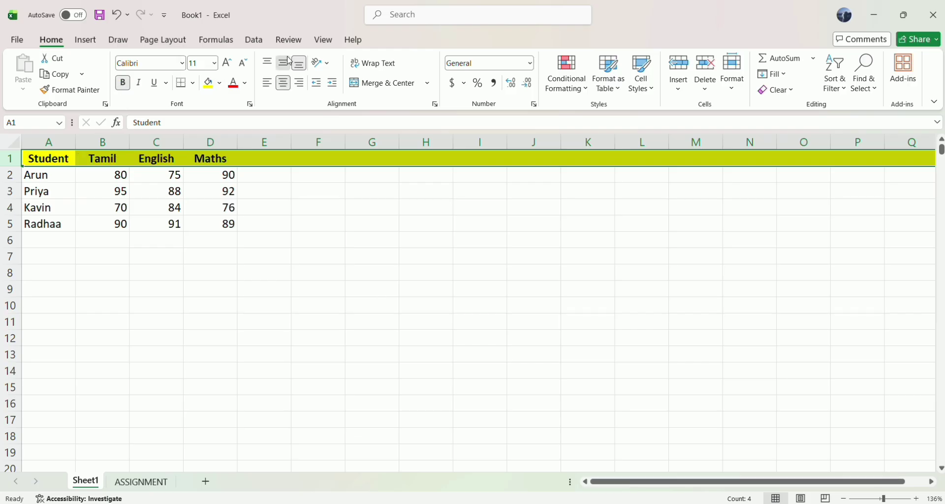
pyautogui.click(284, 64)
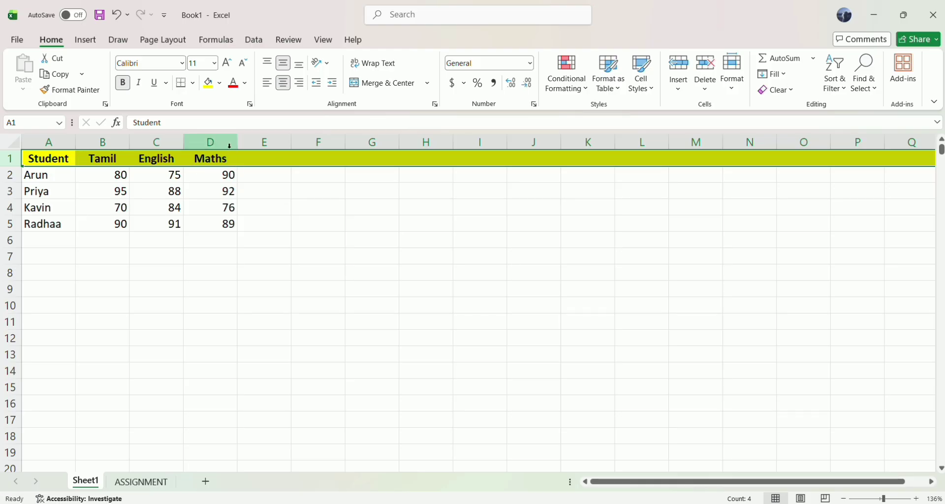
pyautogui.click(161, 176)
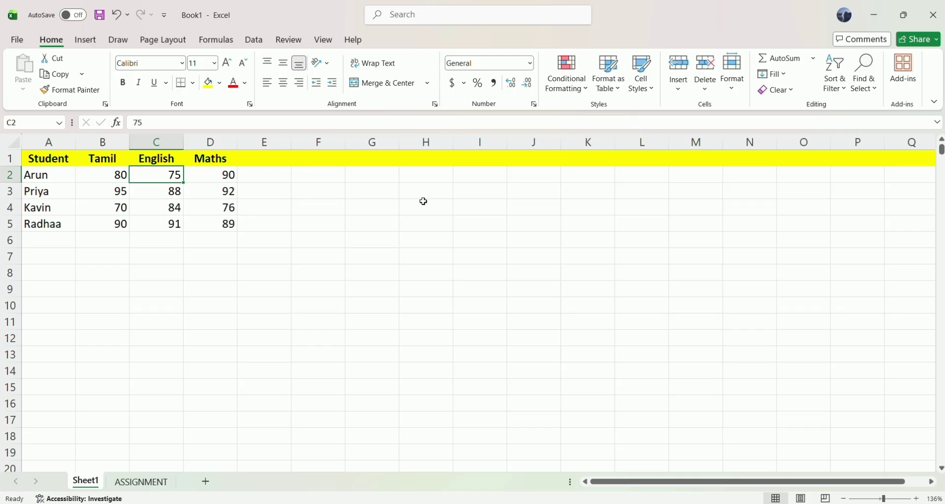
# Add the column heading SUM in cell E1, beside the Maths heading.
pyautogui.click(50, 174)
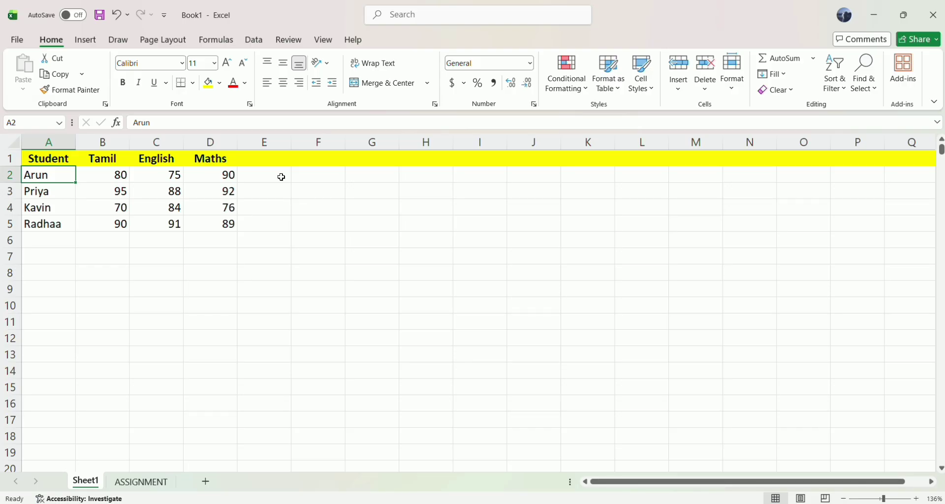
pyautogui.click(265, 158)
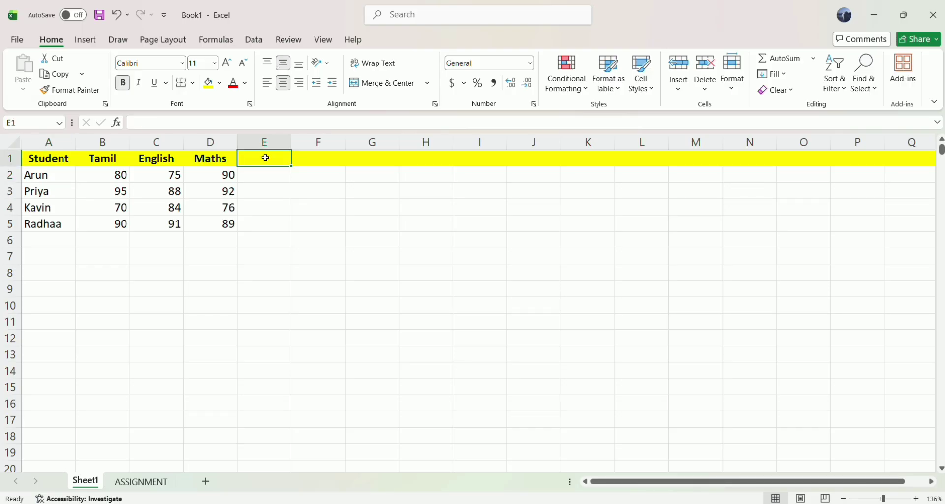
pyautogui.write('T')
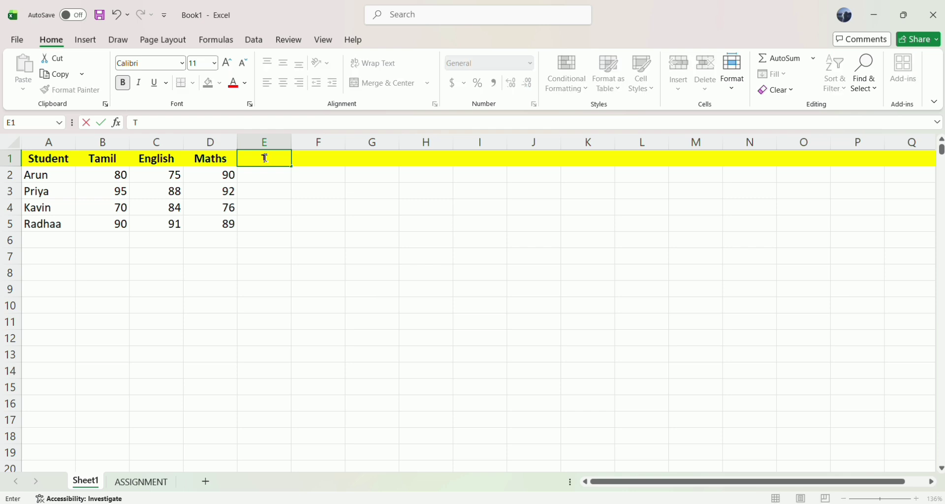
pyautogui.press('BackSpace')
pyautogui.write('SUM')
# Enter the formula =SUM(B2:D2) in cell E2 to total the first student's marks.
pyautogui.click(252, 177)
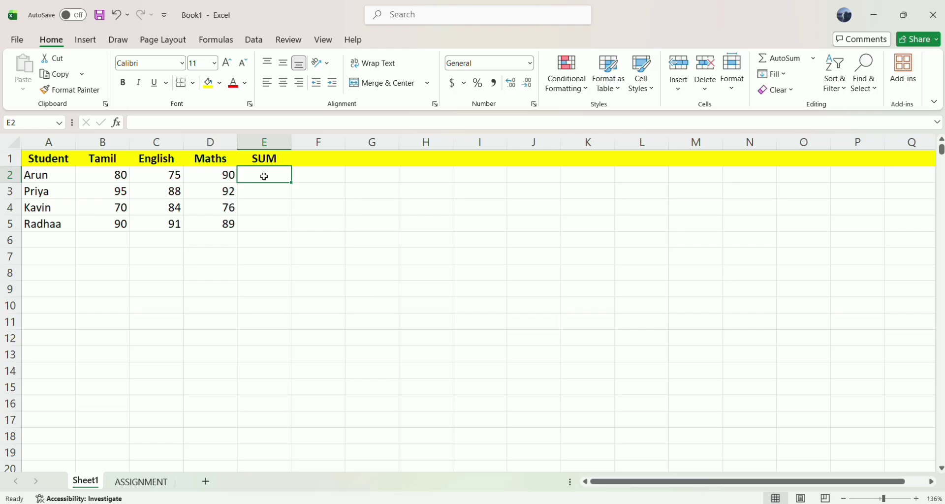
pyautogui.write('=')
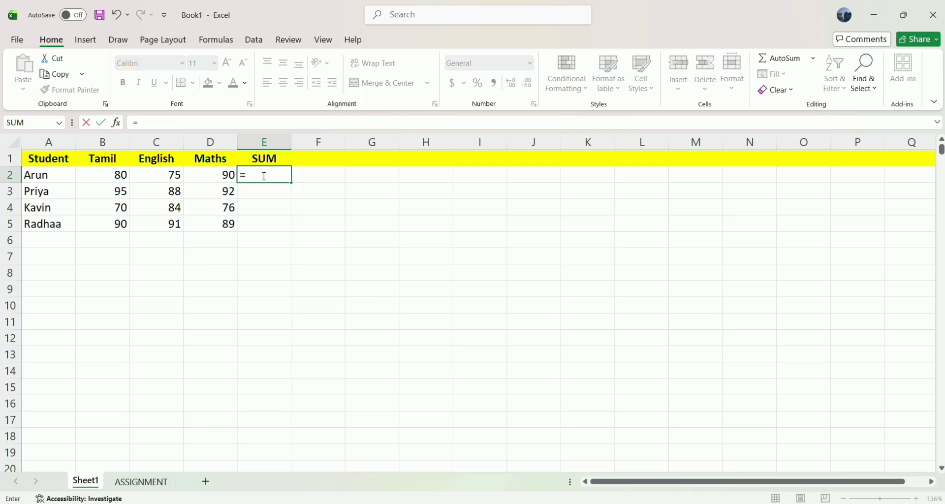
pyautogui.write('SUM')
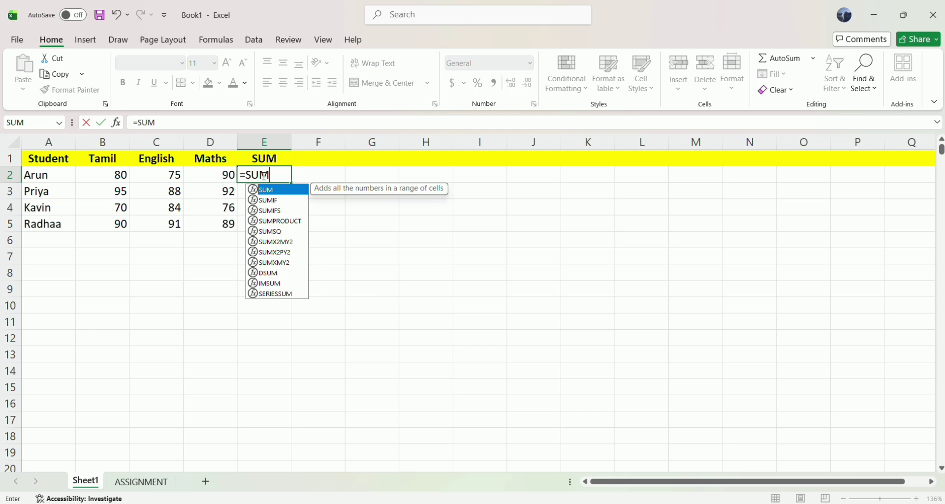
pyautogui.write('(')
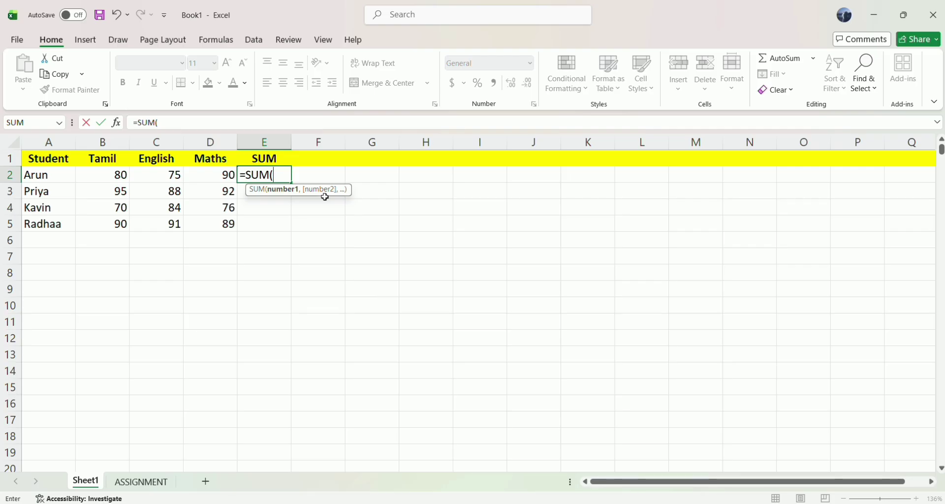
pyautogui.write('B2')
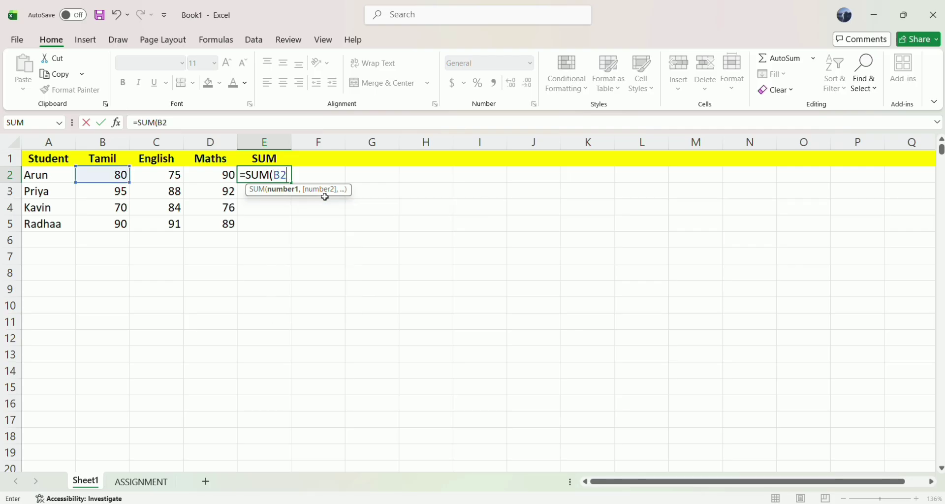
pyautogui.write(':D2')
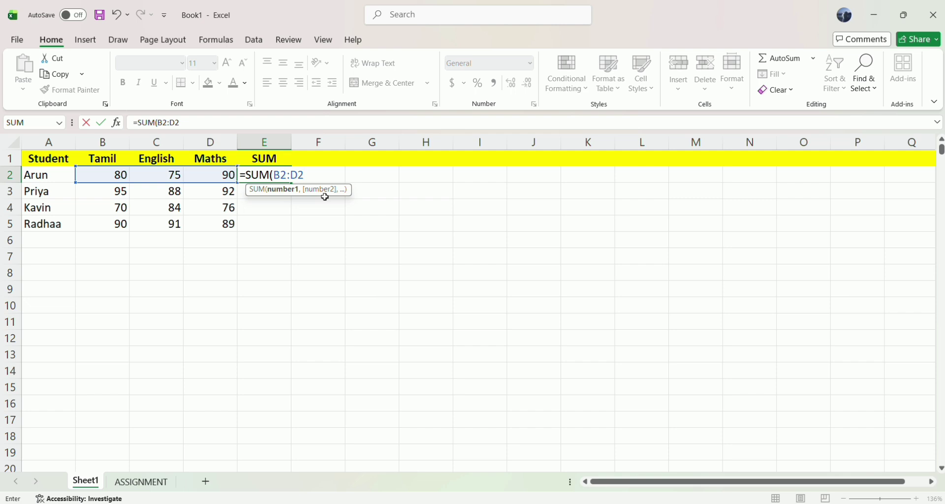
pyautogui.write(')')
pyautogui.press('Return')
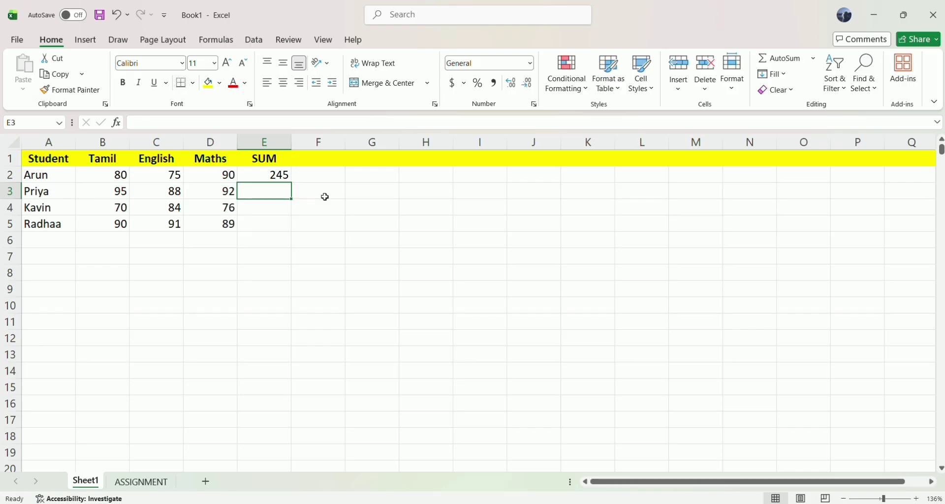
# Copy the SUM formula from E2 down through E5 for the remaining students.
pyautogui.click(277, 175)
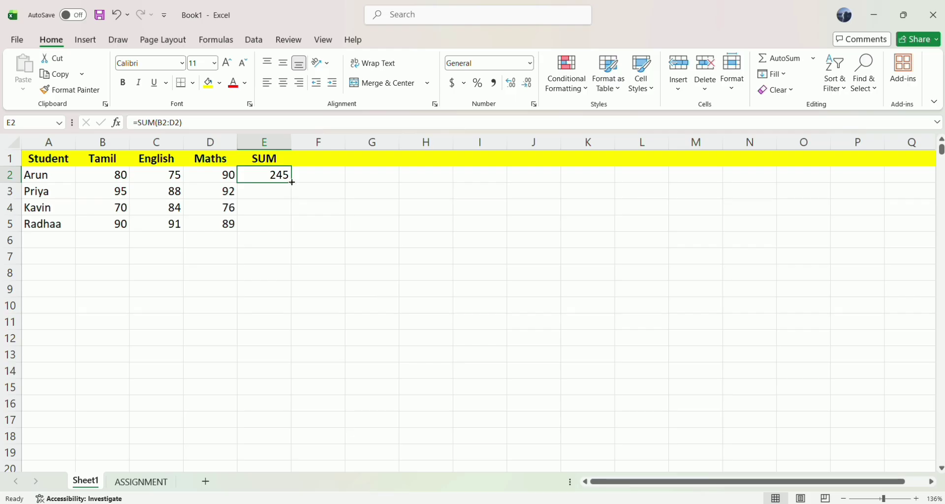
pyautogui.moveTo(291, 183); pyautogui.dragTo(293, 233)
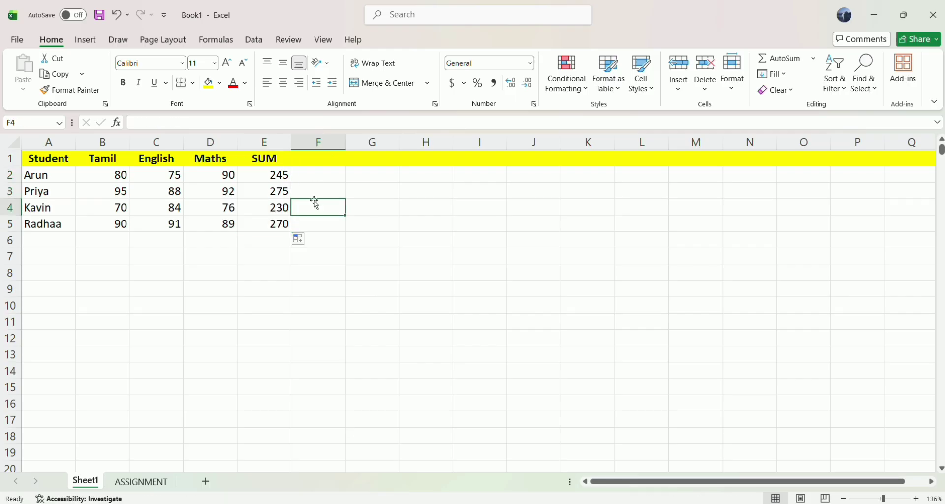
pyautogui.click(279, 174)
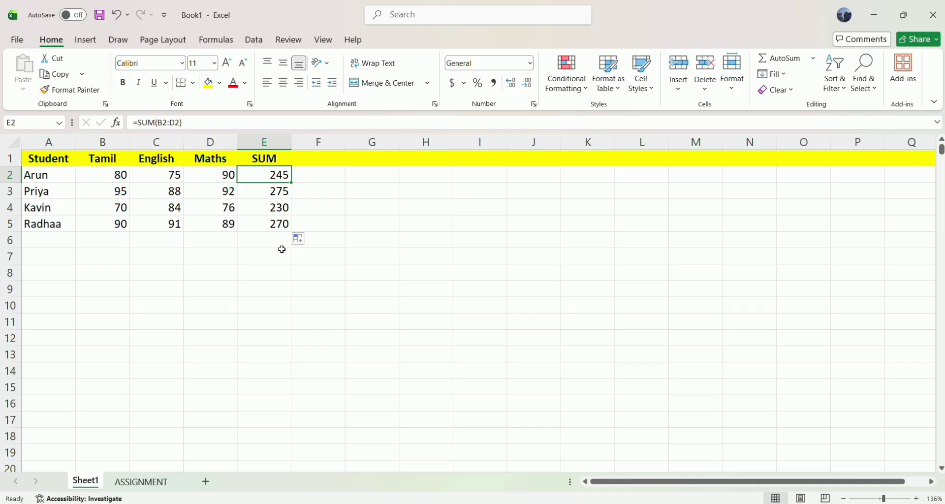
# Add the column heading AVERAGE in cell F1 and widen column F to fit it.
pyautogui.click(333, 160)
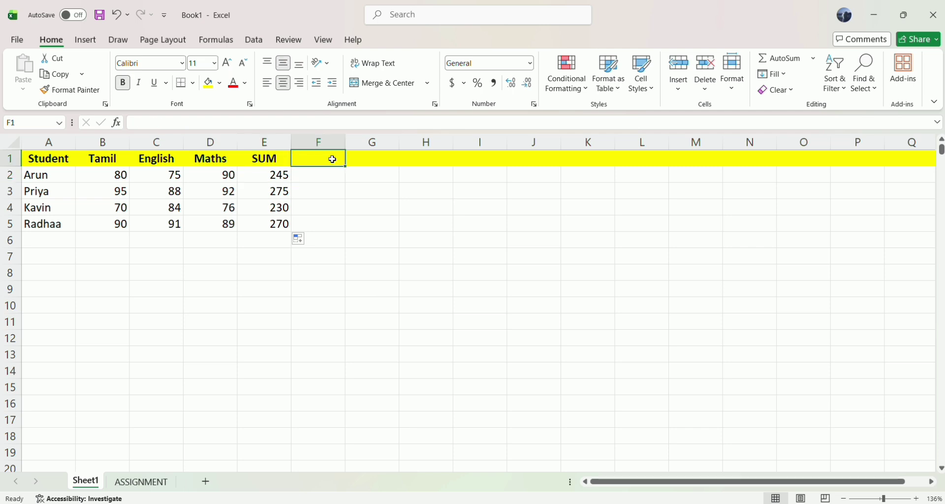
pyautogui.write('AVERAGE')
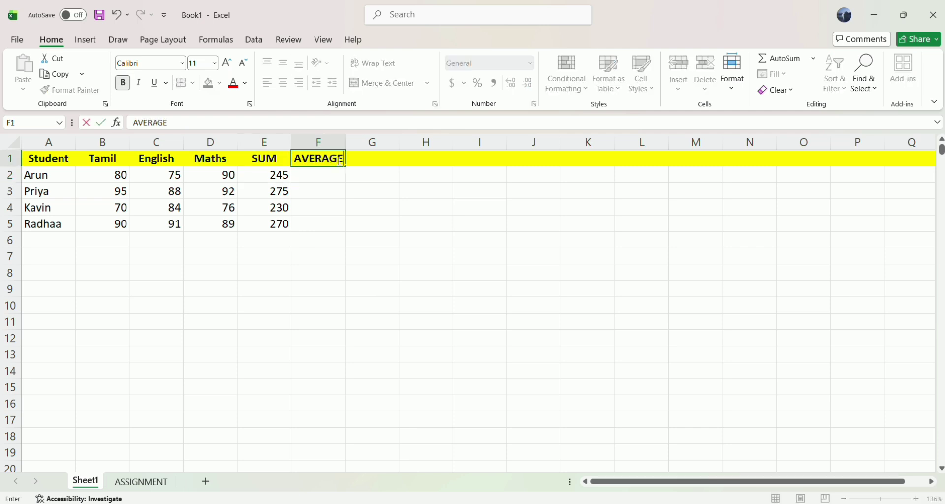
pyautogui.click(318, 179)
pyautogui.moveTo(346, 141); pyautogui.dragTo(370, 142)
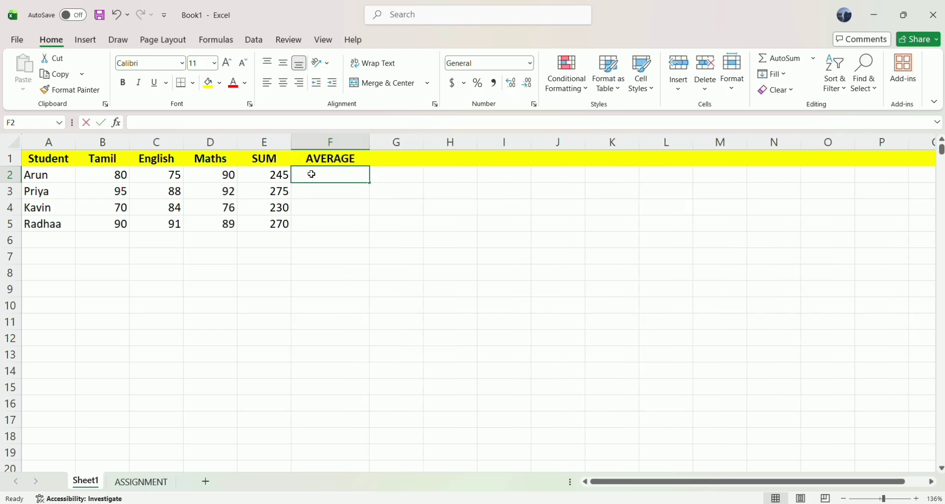
# Enter the formula =AVERAGE(B2:D2) in cell F2 to average the first student's marks.
pyautogui.write('=A')
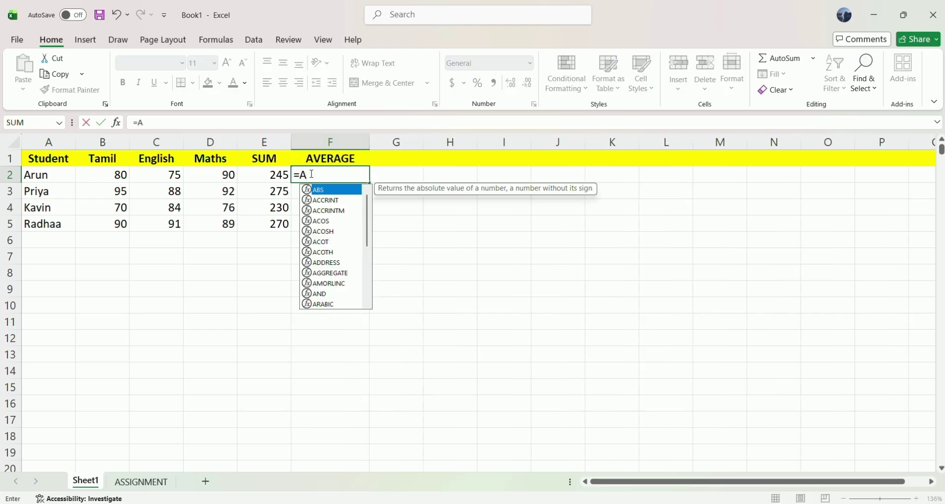
pyautogui.write('VERAGE')
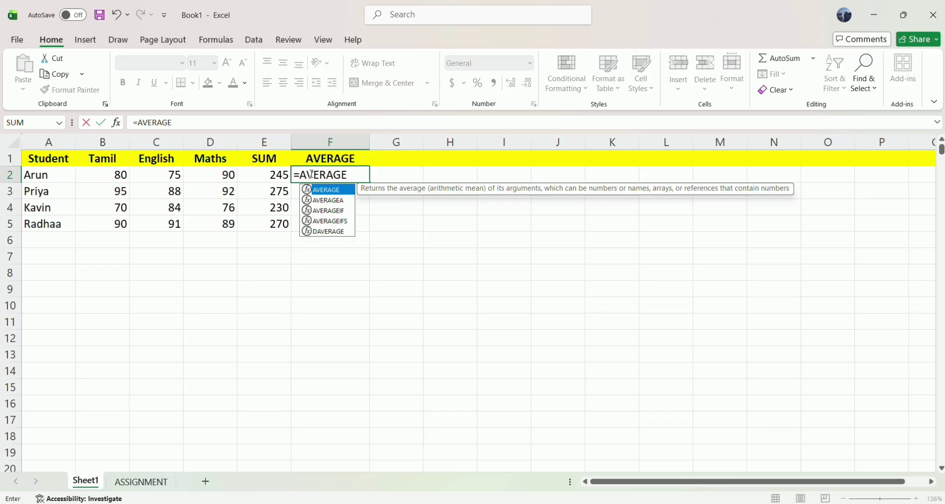
pyautogui.write('(')
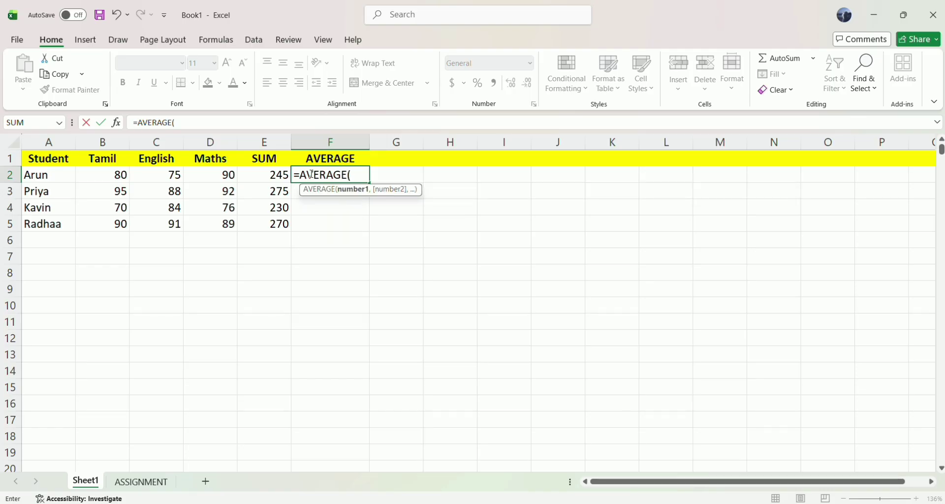
pyautogui.write('B2')
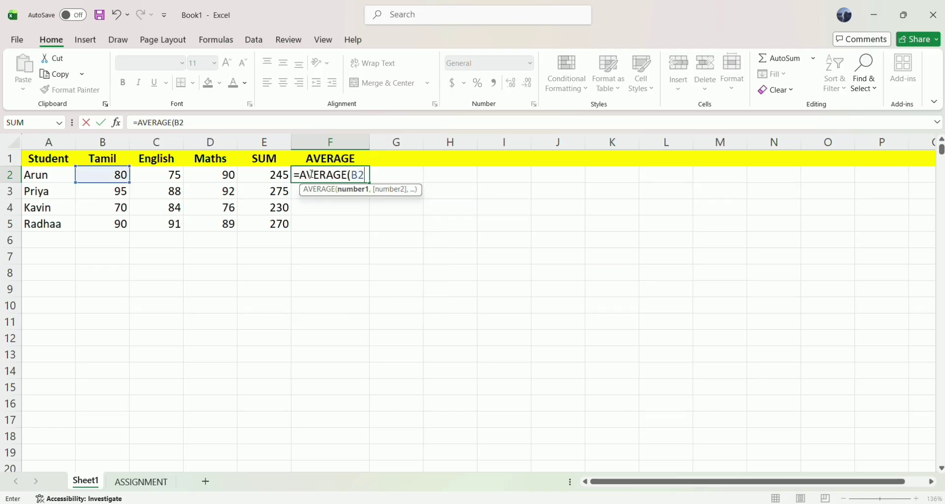
pyautogui.write(':D2')
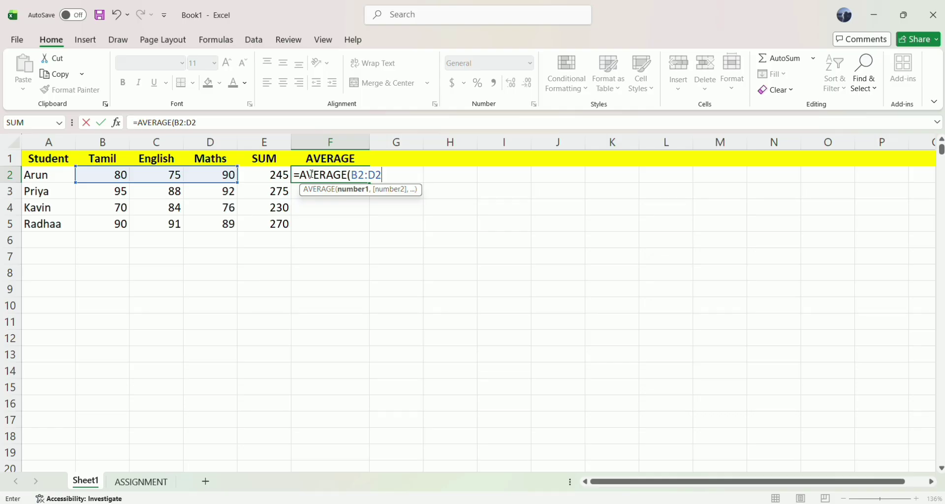
pyautogui.write(')')
pyautogui.press('Return')
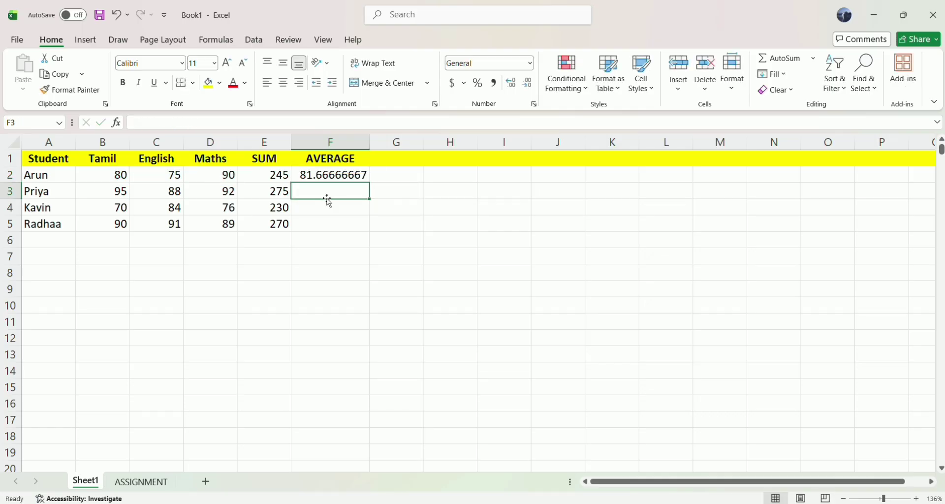
# Apply the Number format to the whole AVERAGE column F.
pyautogui.click(337, 177)
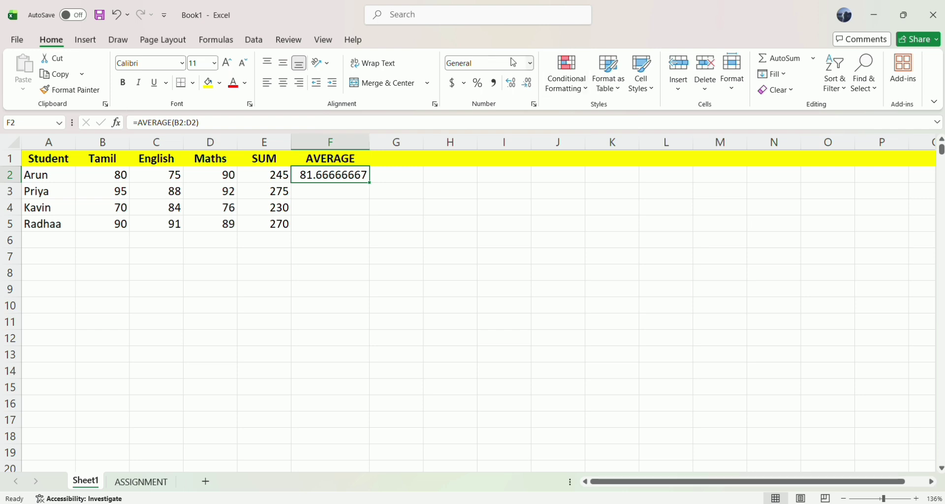
pyautogui.click(338, 141)
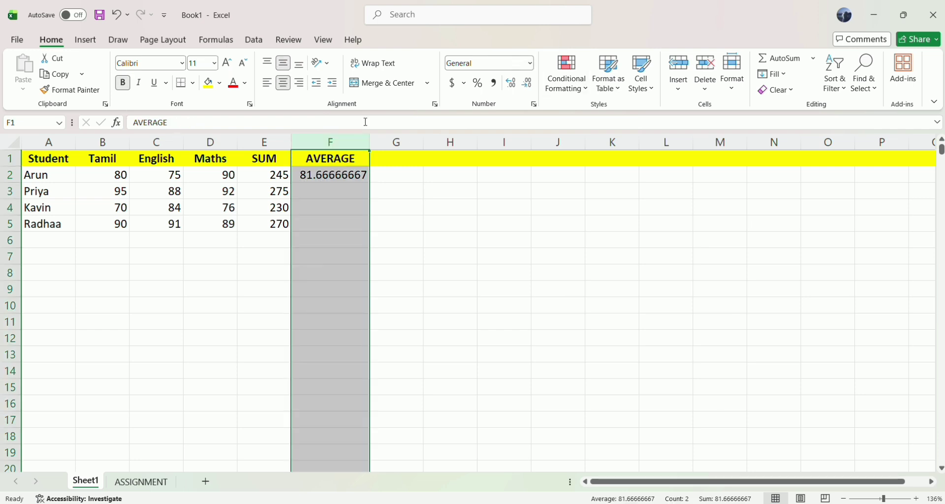
pyautogui.click(531, 64)
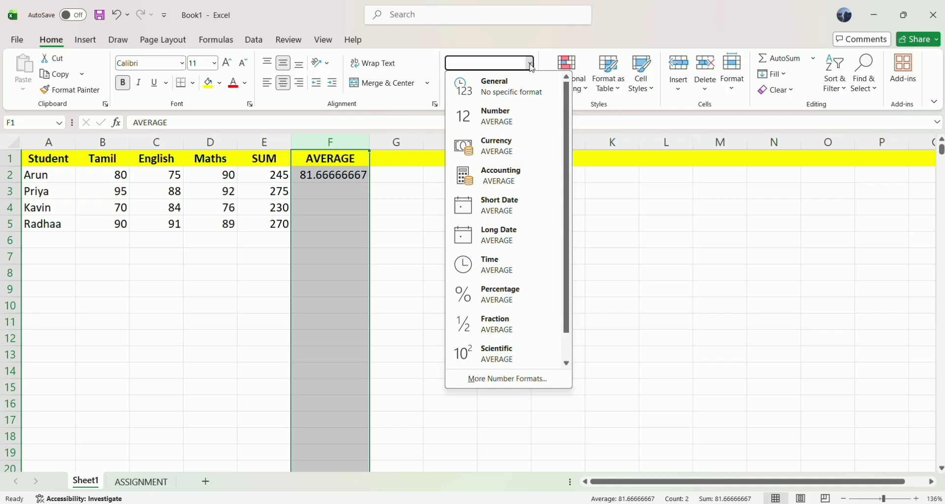
pyautogui.click(510, 118)
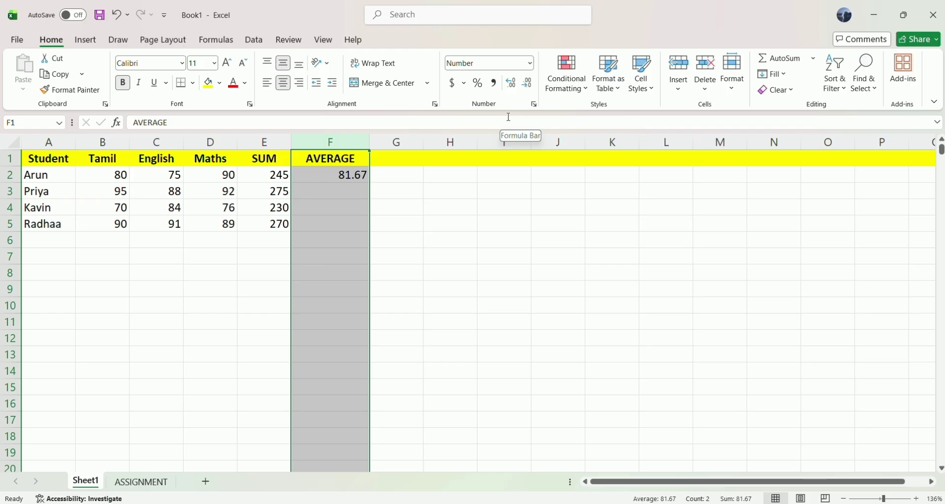
# Copy the AVERAGE formula from F2 down through F5 for the remaining students.
pyautogui.click(335, 173)
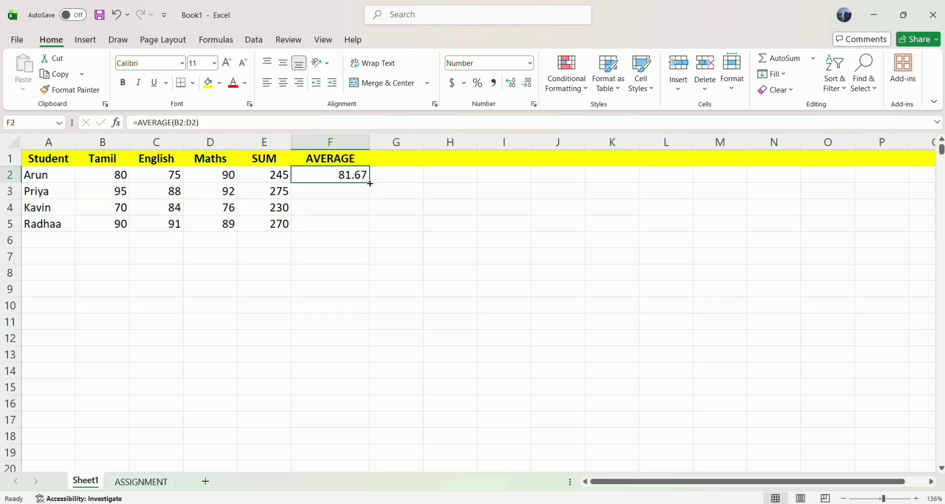
pyautogui.moveTo(371, 184); pyautogui.dragTo(363, 226)
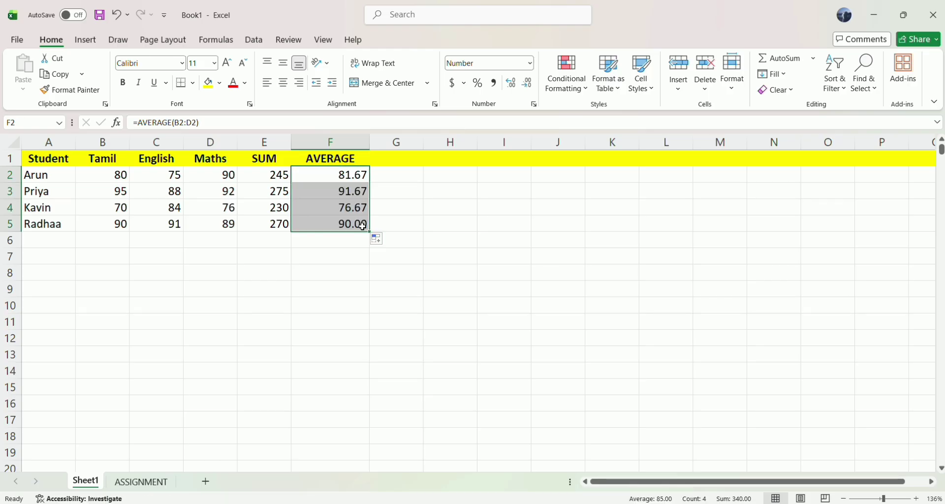
pyautogui.click(391, 220)
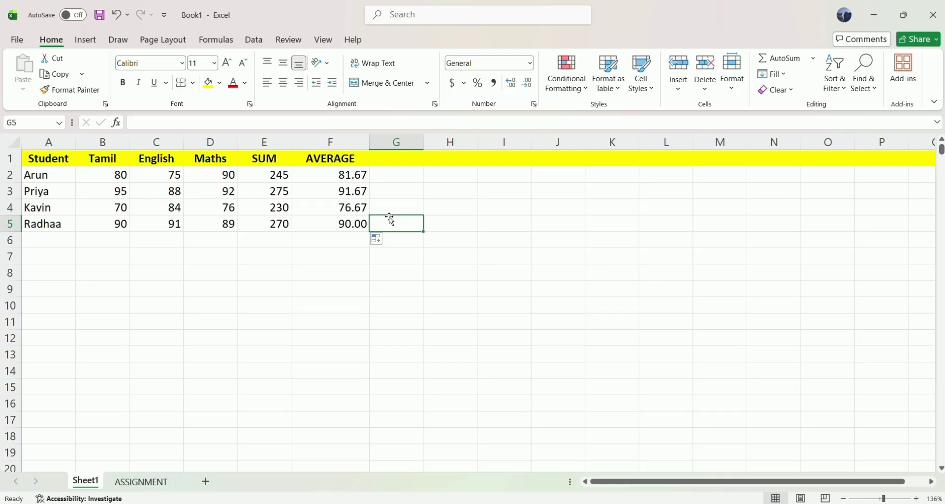
# Add the column heading MIN in cell G1.
pyautogui.click(389, 162)
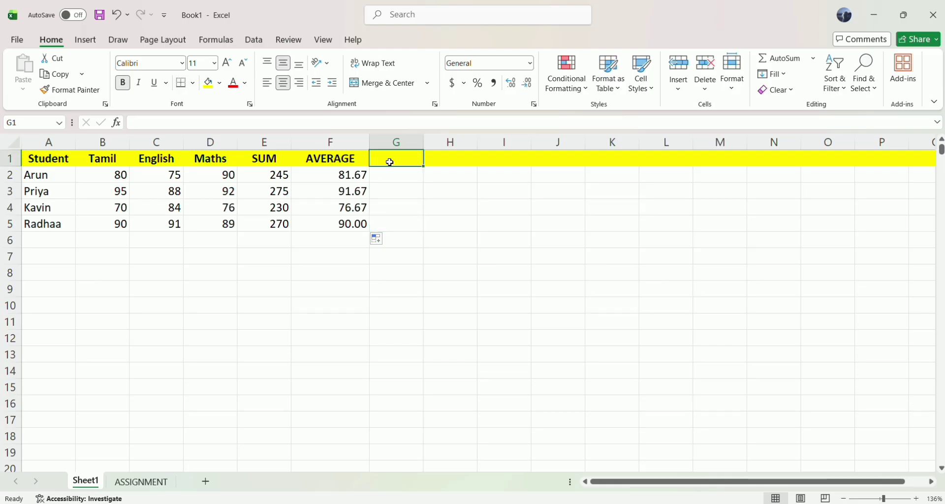
pyautogui.write('MIN')
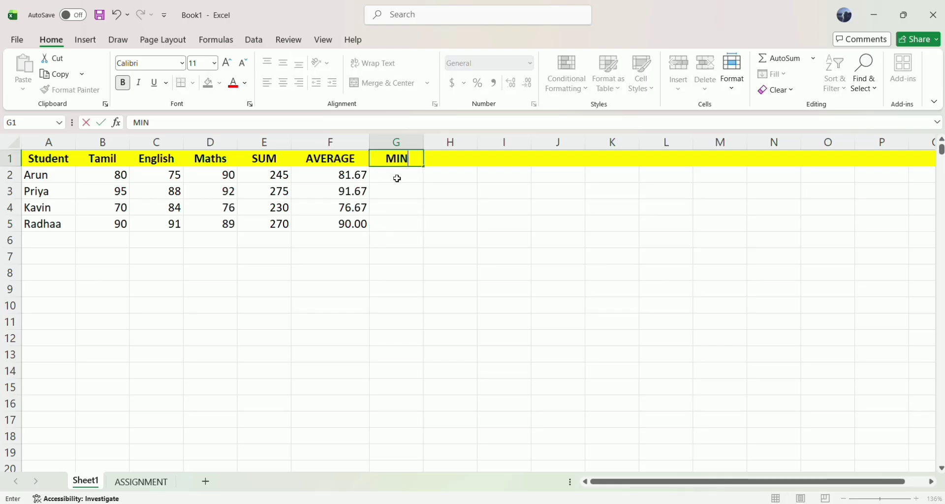
pyautogui.click(397, 178)
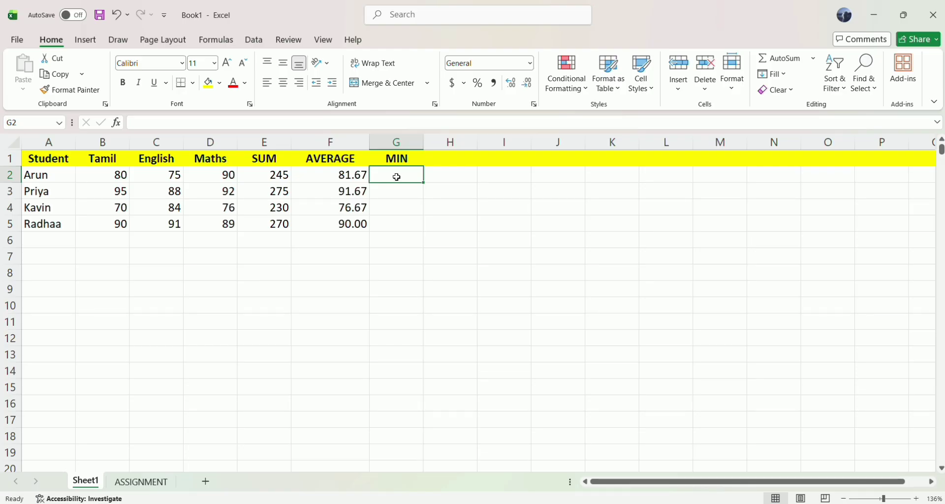
# Enter the formula =MIN(B2:D2) in cell G2 and copy it down through G5 for the remaining students.
pyautogui.write('=MIN')
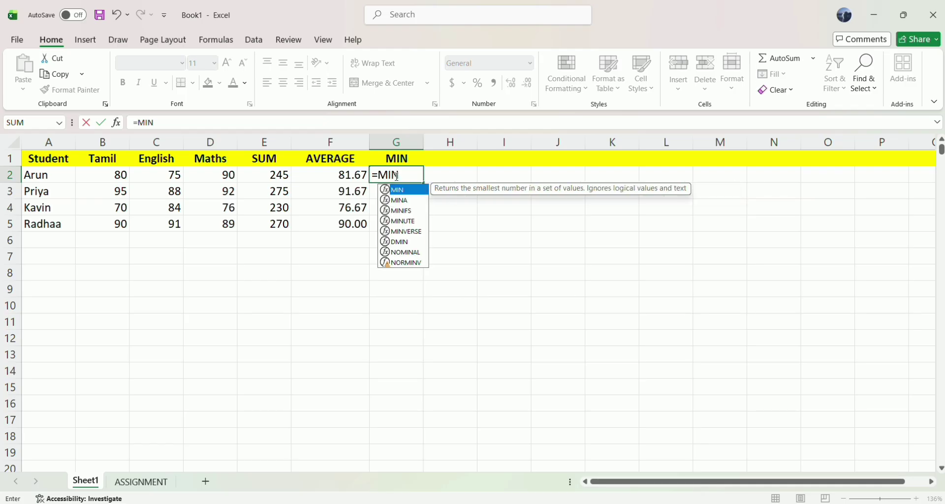
pyautogui.write('(')
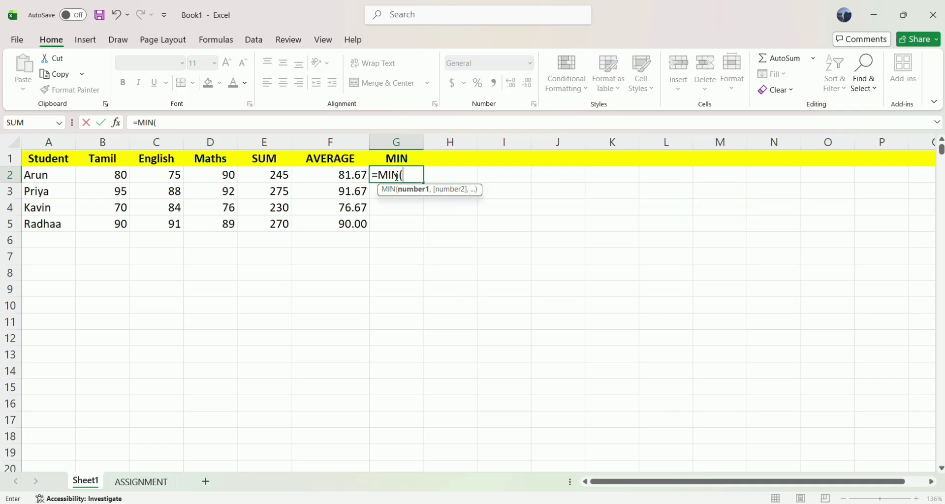
pyautogui.write('B2')
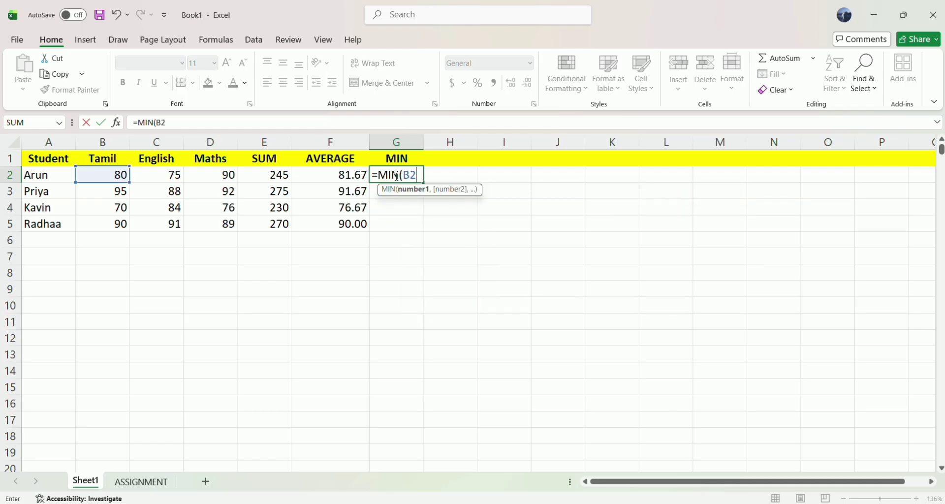
pyautogui.write(':D2')
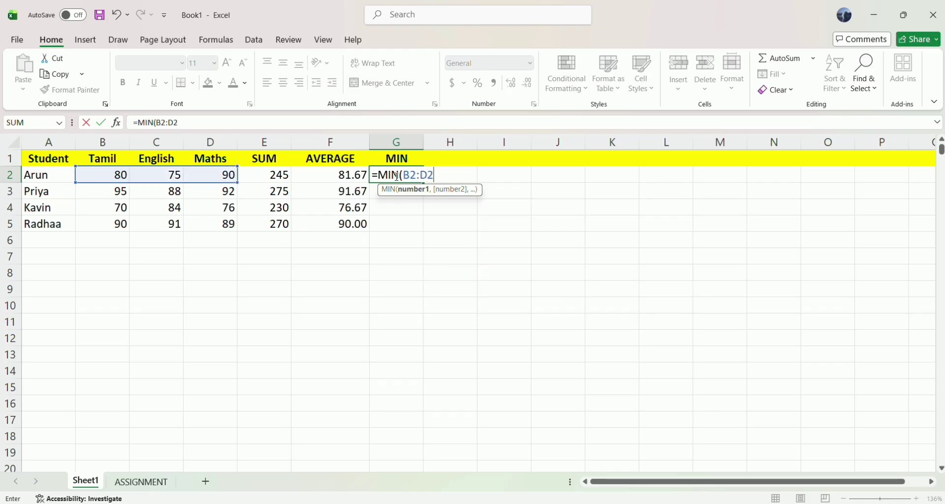
pyautogui.write(')')
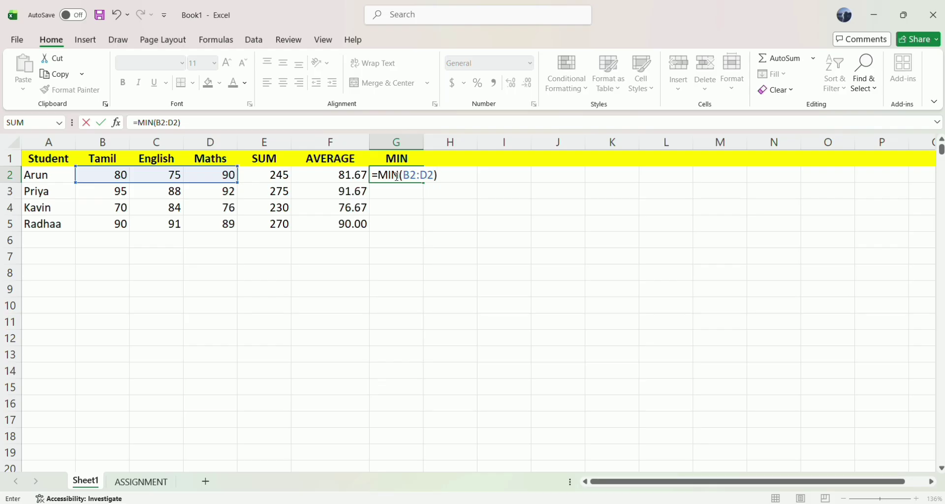
pyautogui.press('Return')
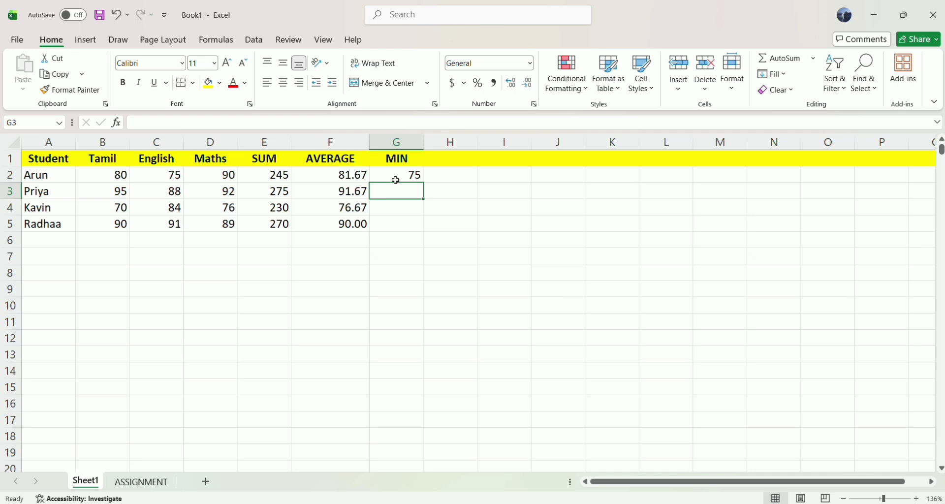
pyautogui.click(396, 181)
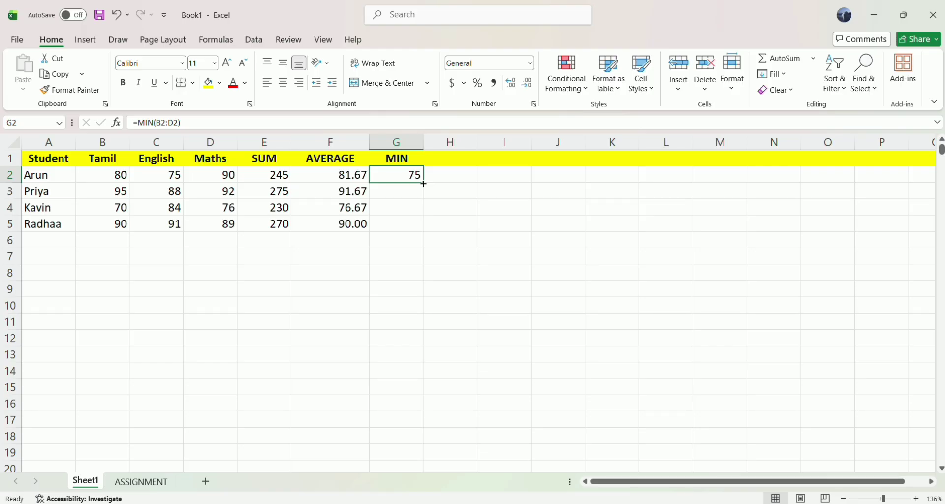
pyautogui.moveTo(424, 184); pyautogui.dragTo(419, 230)
# Add the column heading MAX in cell H1.
pyautogui.click(466, 165)
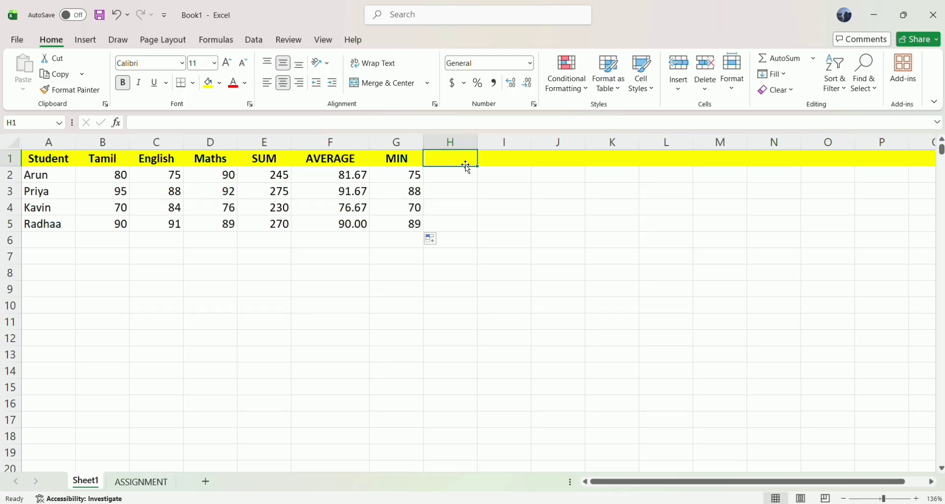
pyautogui.write('MAX')
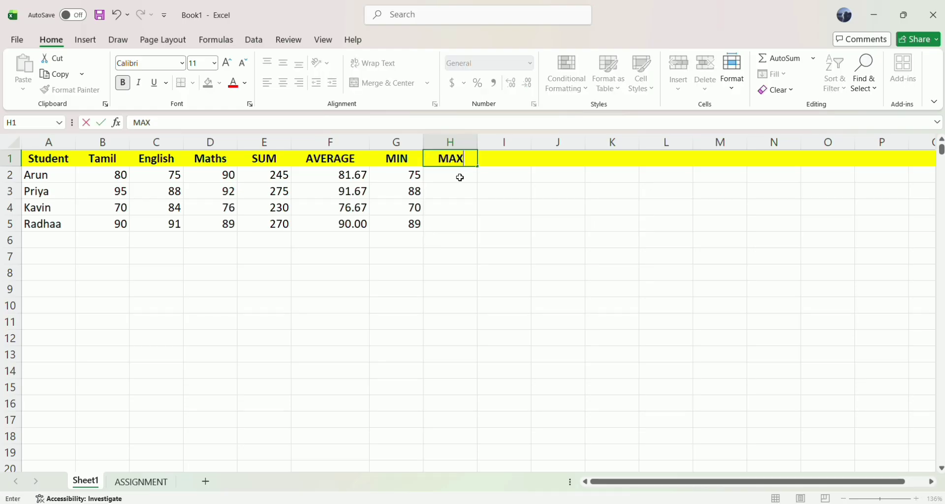
pyautogui.click(460, 177)
# Enter the formula =MAX(B2:D2) in cell H2 and copy it down through H5 for the remaining students.
pyautogui.write('=MAX(')
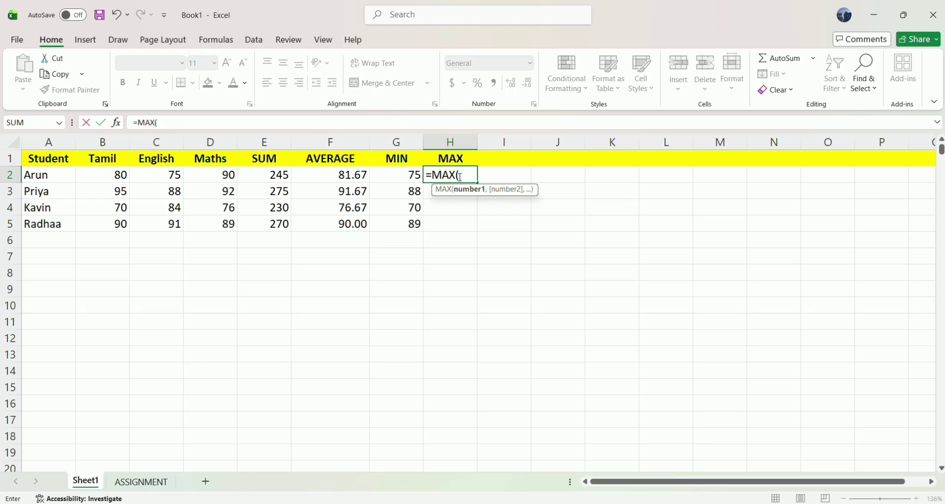
pyautogui.write('B2')
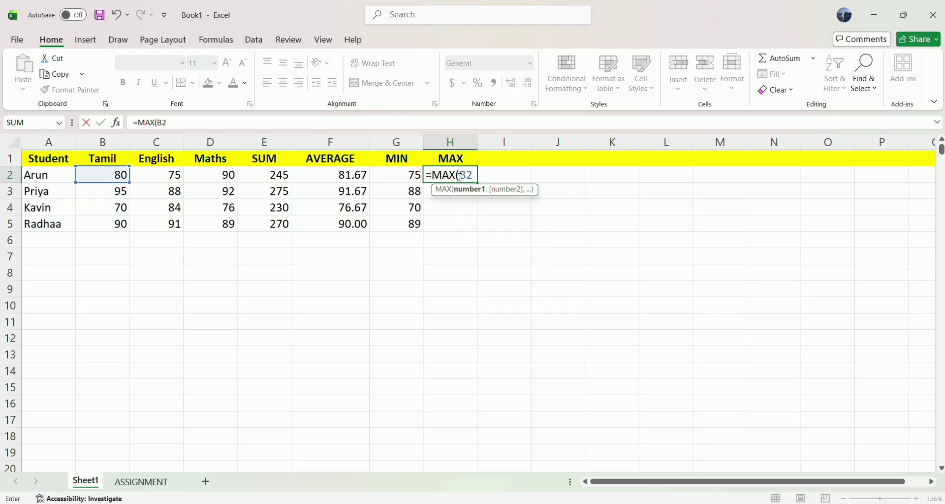
pyautogui.write(':D2')
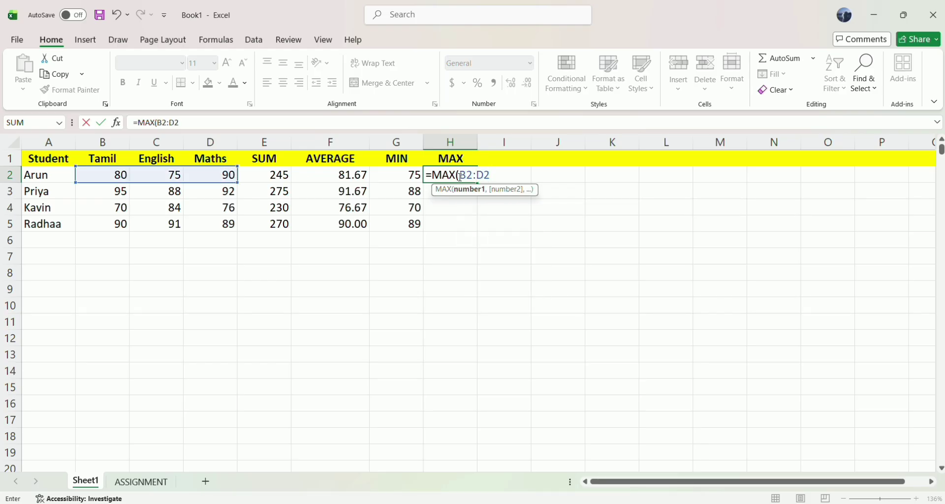
pyautogui.write(')')
pyautogui.press('Return')
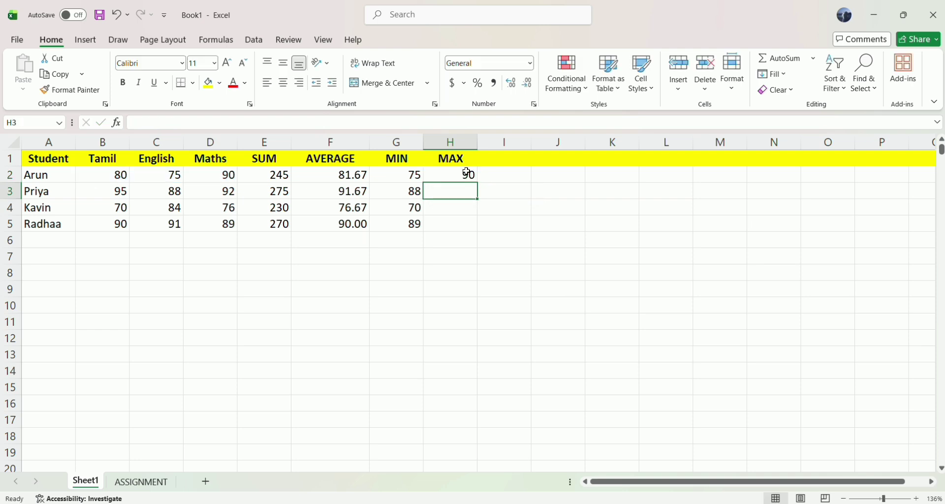
pyautogui.click(462, 175)
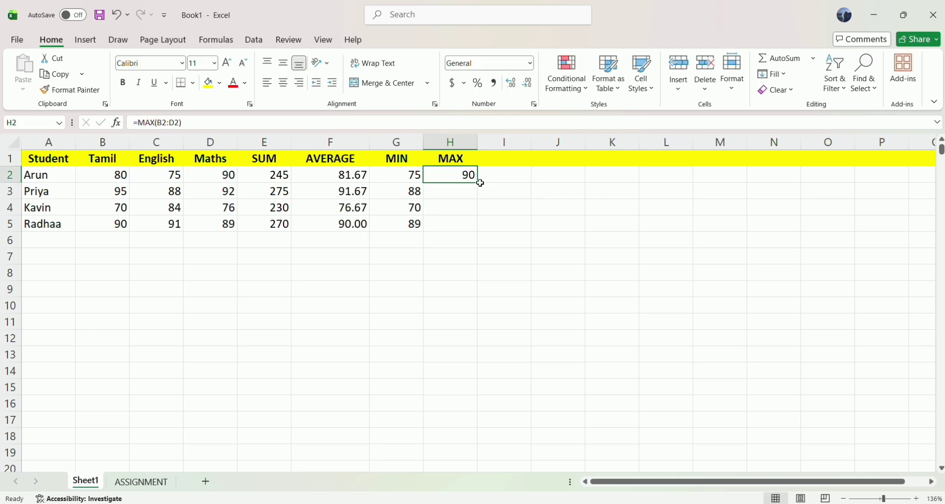
pyautogui.moveTo(477, 182); pyautogui.dragTo(474, 230)
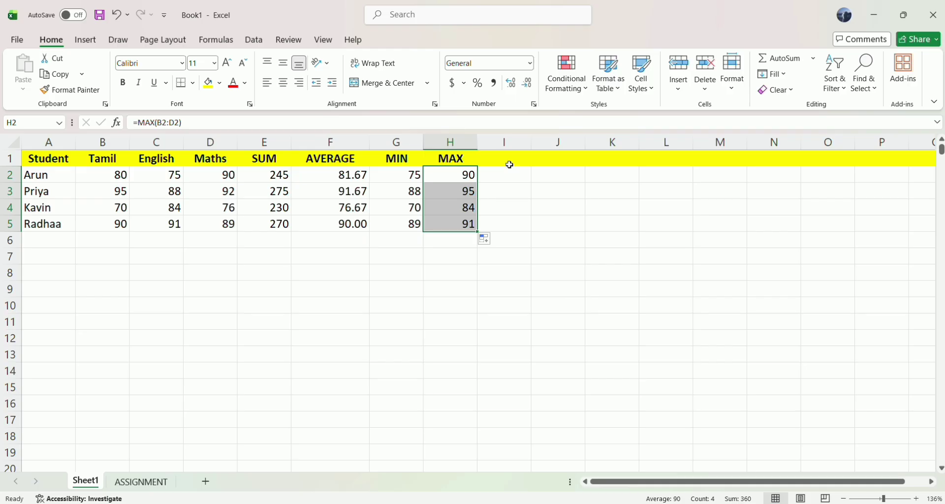
# Add the column heading COUNT in cell I1.
pyautogui.click(514, 162)
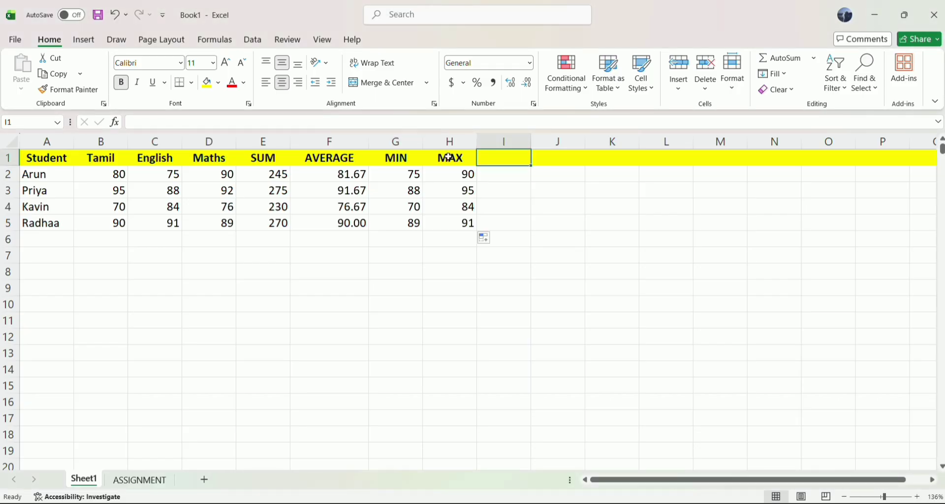
pyautogui.click(470, 141)
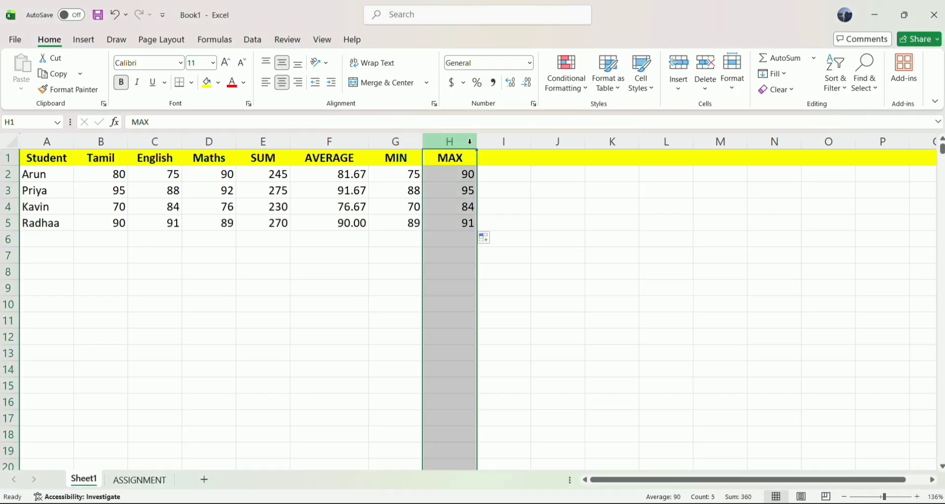
pyautogui.click(502, 142)
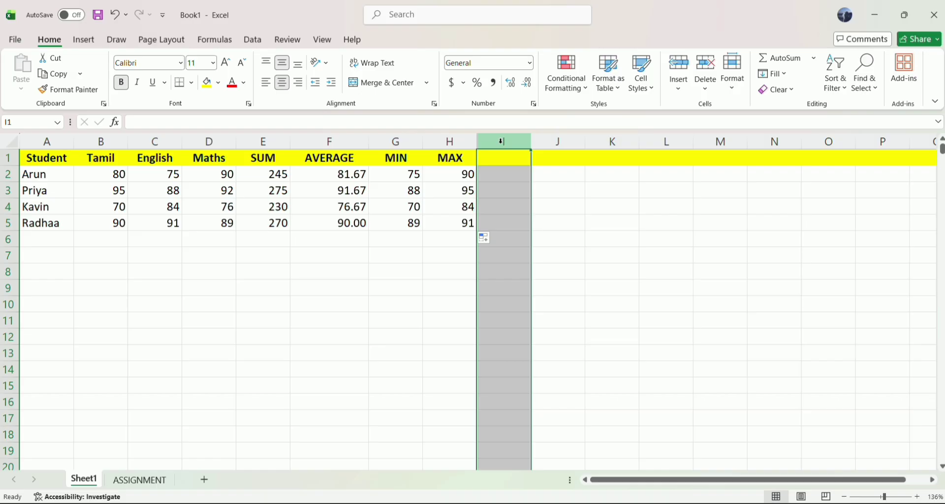
pyautogui.click(488, 163)
pyautogui.write('COUNT')
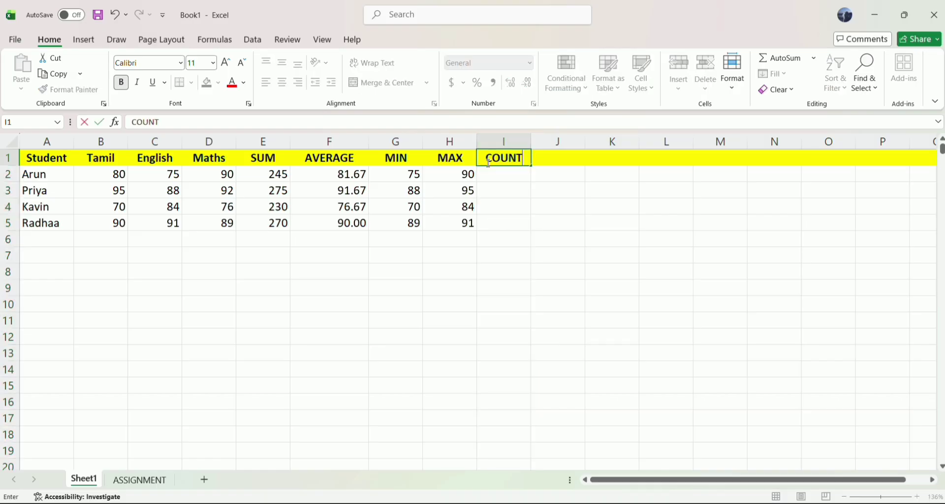
pyautogui.click(513, 173)
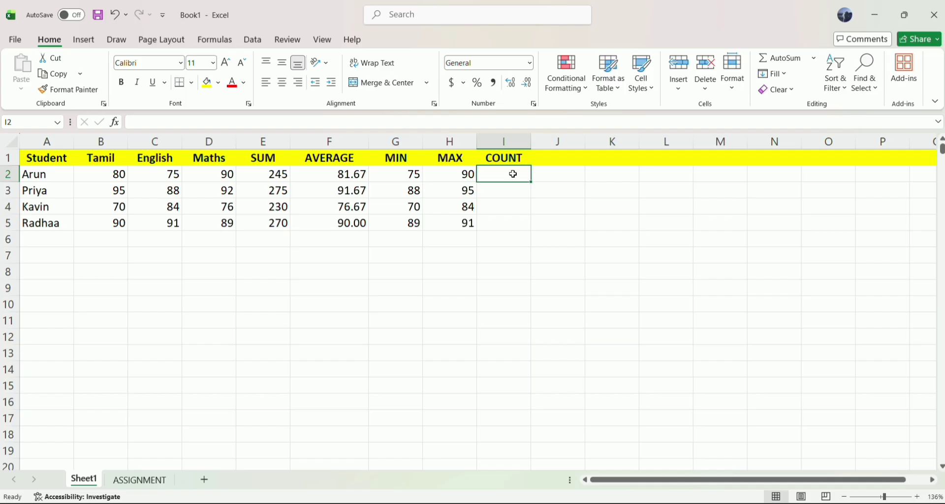
# Enter the formula =COUNT(B2:H2) in cell I2 to count the first student's numeric cells.
pyautogui.write('=COUNT')
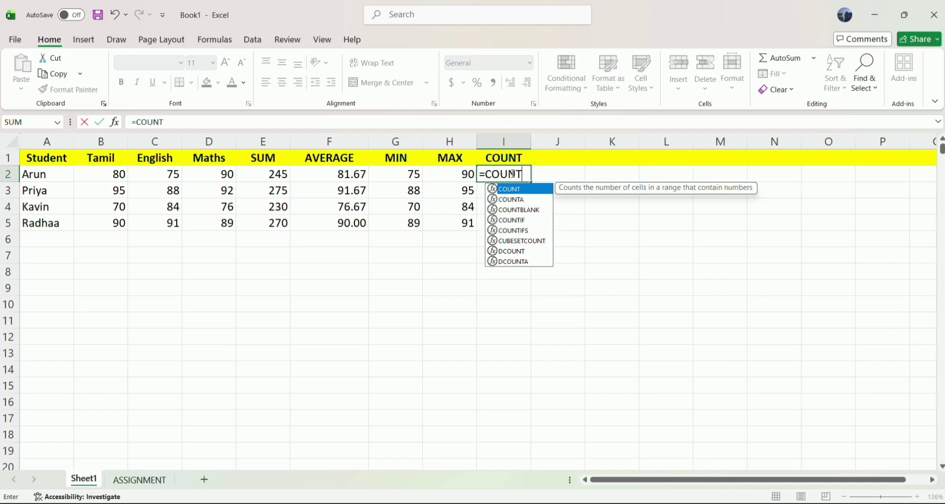
pyautogui.write('(')
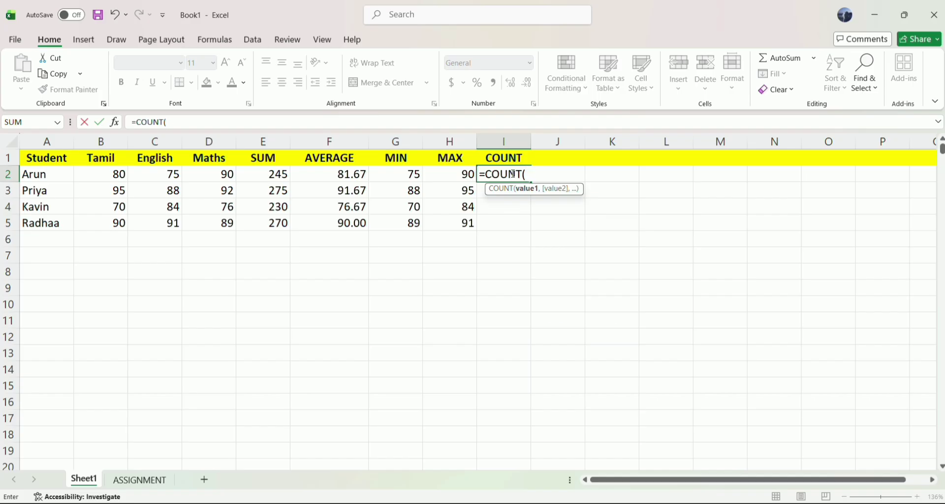
pyautogui.write('B2')
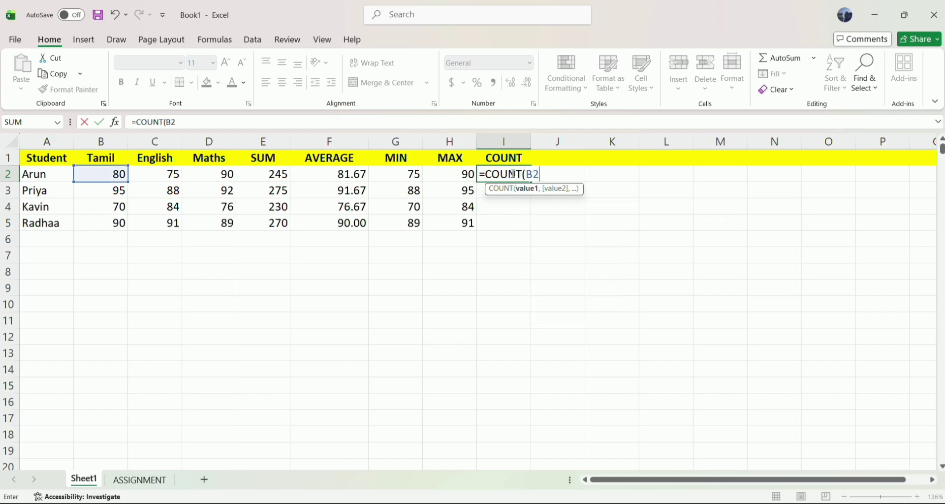
pyautogui.write(':H2')
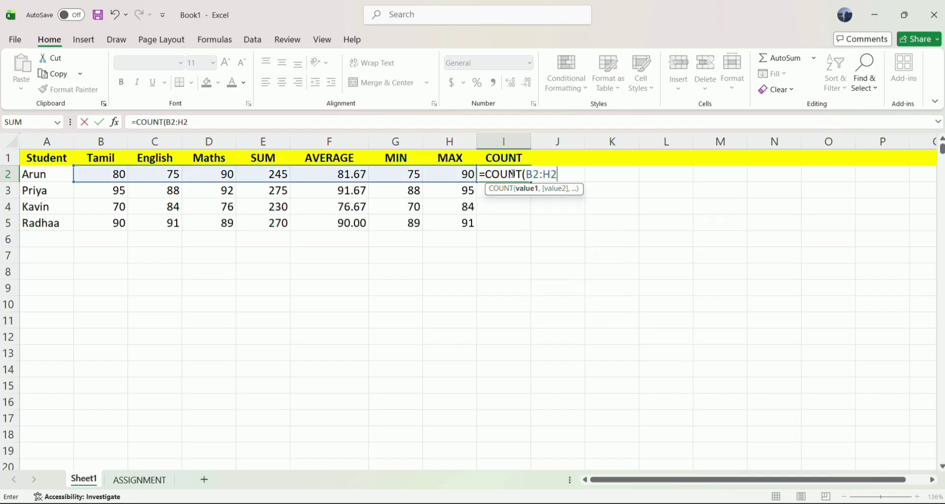
pyautogui.write(')')
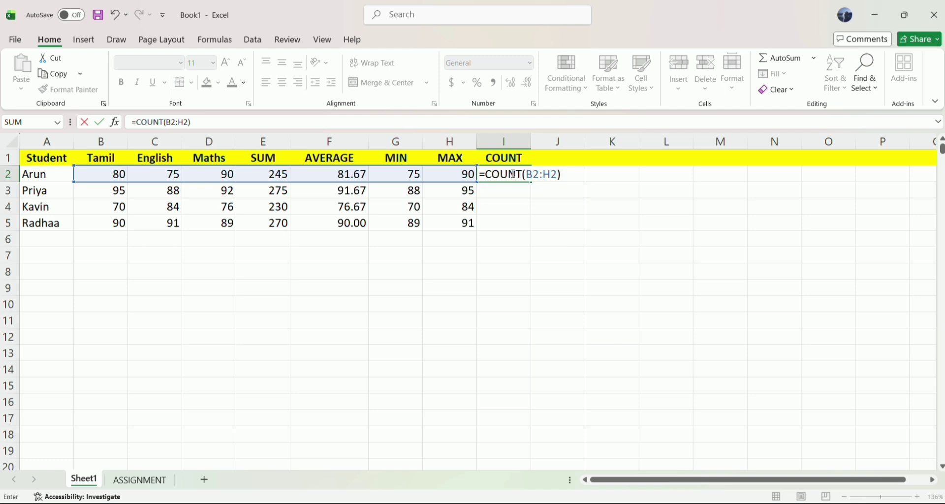
pyautogui.press('Return')
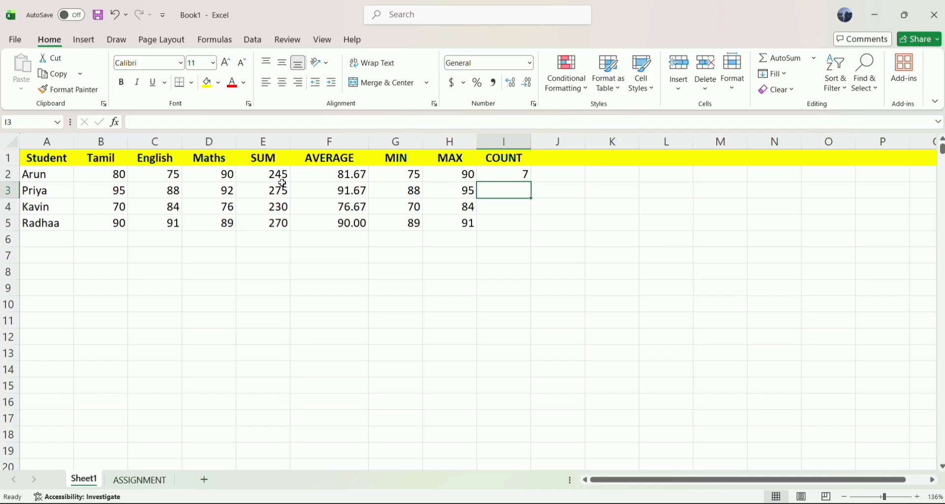
# Clear the first student's Maths mark in cell D2.
pyautogui.click(227, 176)
pyautogui.click(247, 119)
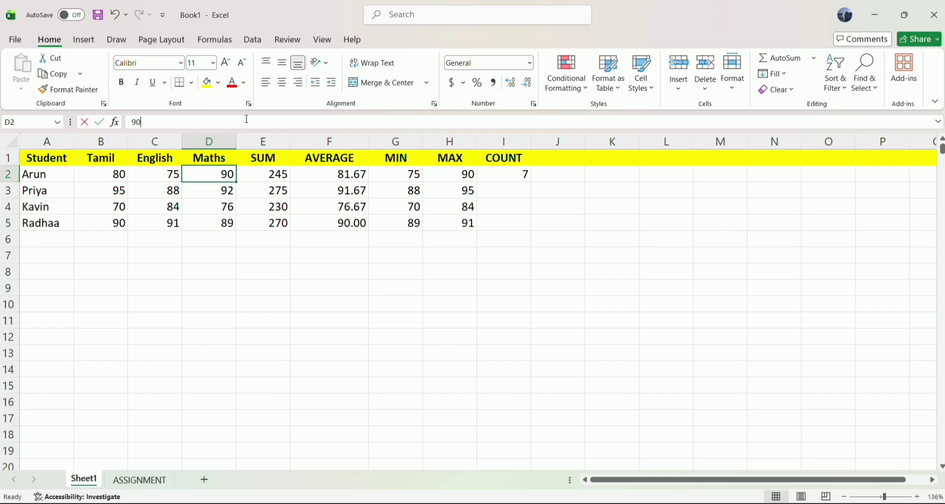
pyautogui.press('BackSpace')
pyautogui.press('BackSpace')
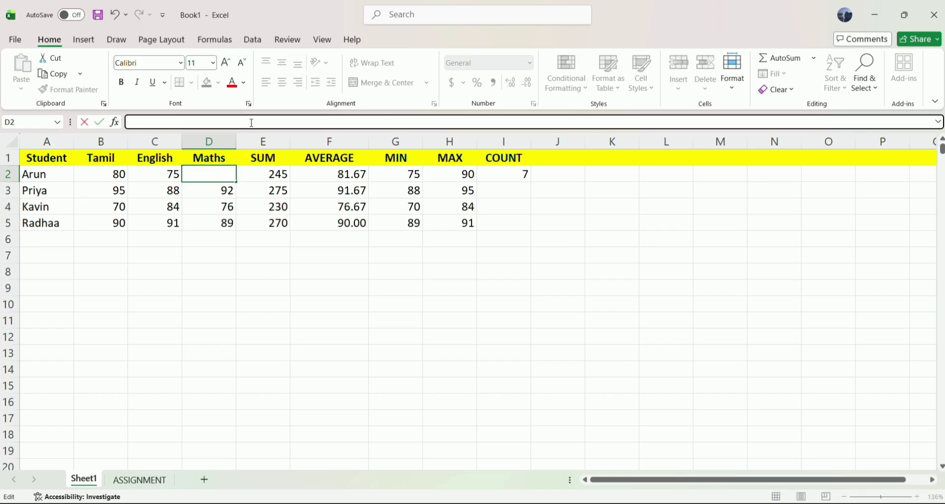
# Copy the COUNT formula from I2 down through I5 for the remaining students.
pyautogui.click(499, 173)
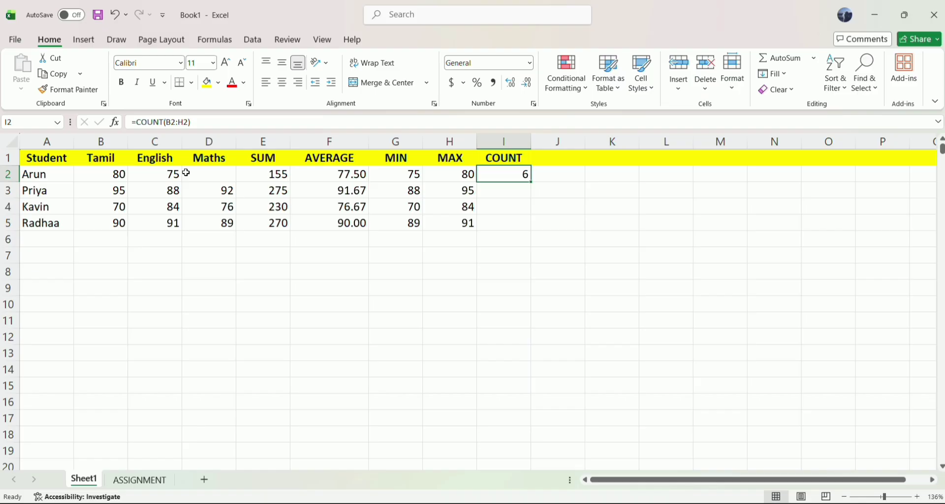
pyautogui.moveTo(531, 182); pyautogui.dragTo(532, 225)
# Enter the mark 90 in the empty Maths cell D2 of the first student.
pyautogui.click(207, 170)
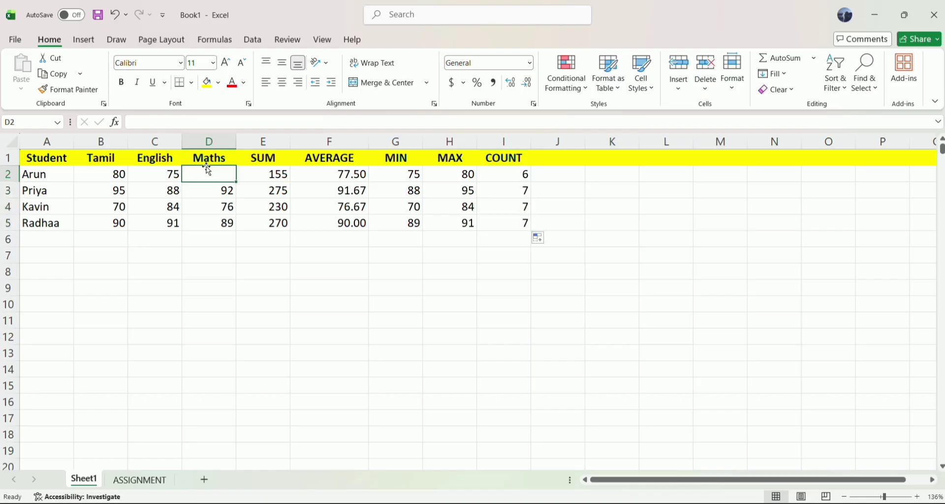
pyautogui.click(235, 118)
pyautogui.write('90')
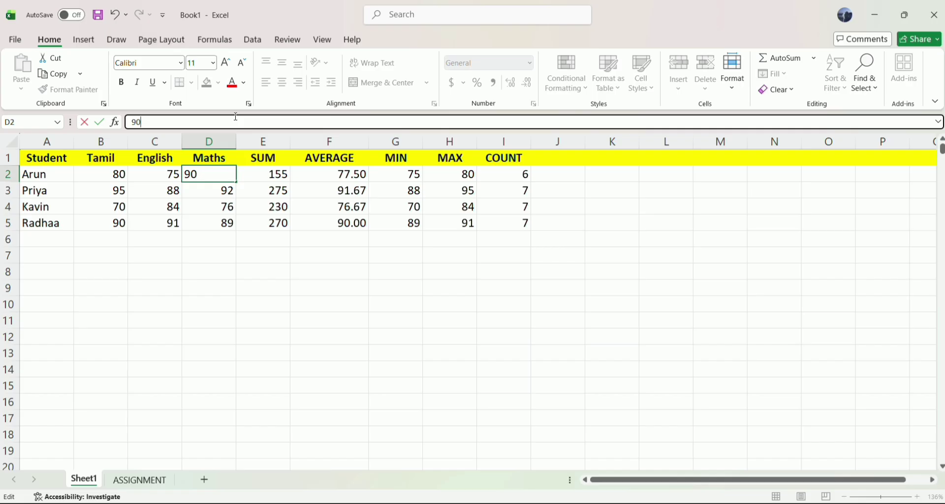
pyautogui.click(570, 160)
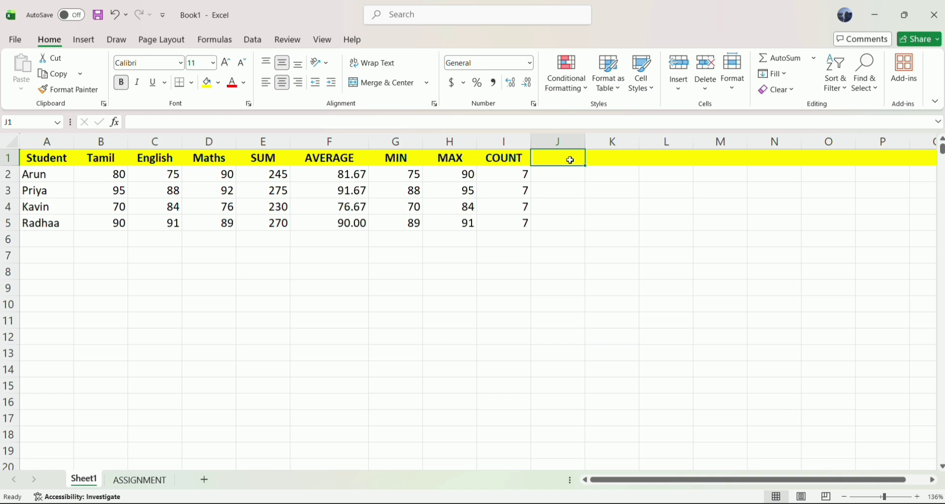
# Enter the header COUNTA in cell J1, next to the COUNT column.
pyautogui.doubleClick(566, 160)
pyautogui.write('COU')
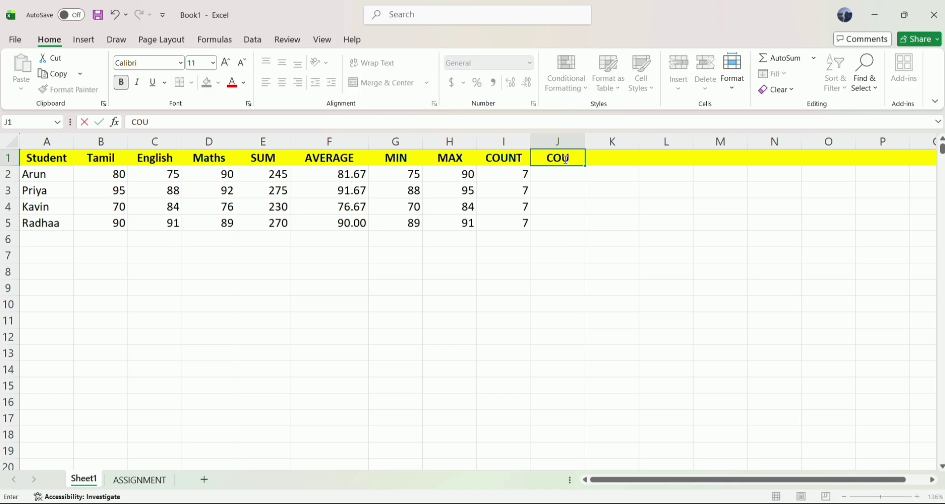
pyautogui.write('NTA')
# Enter the formula =COUNT(A2:I2) in cell J2 for the first student.
pyautogui.click(561, 175)
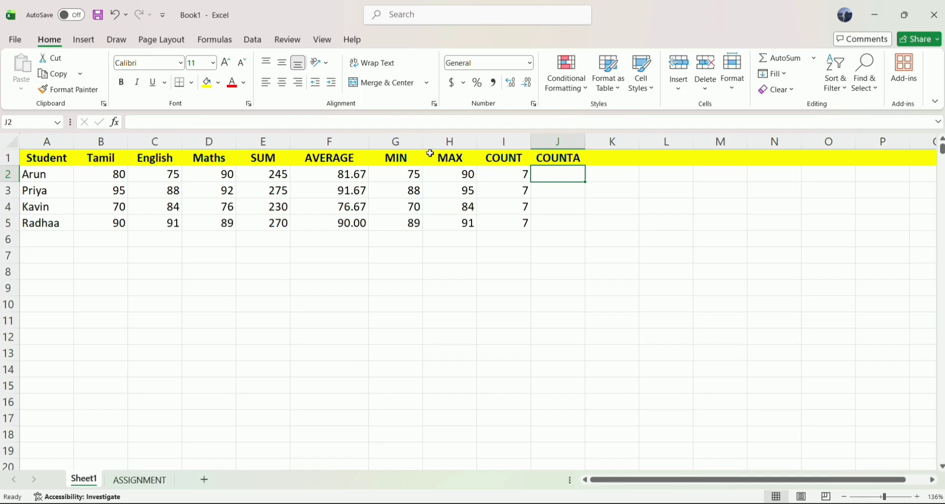
pyautogui.write('=COUNT')
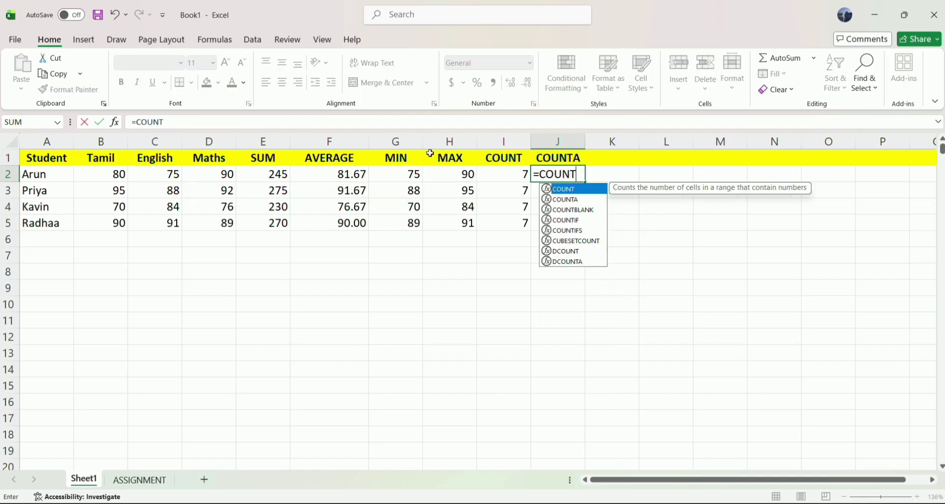
pyautogui.write('(A2')
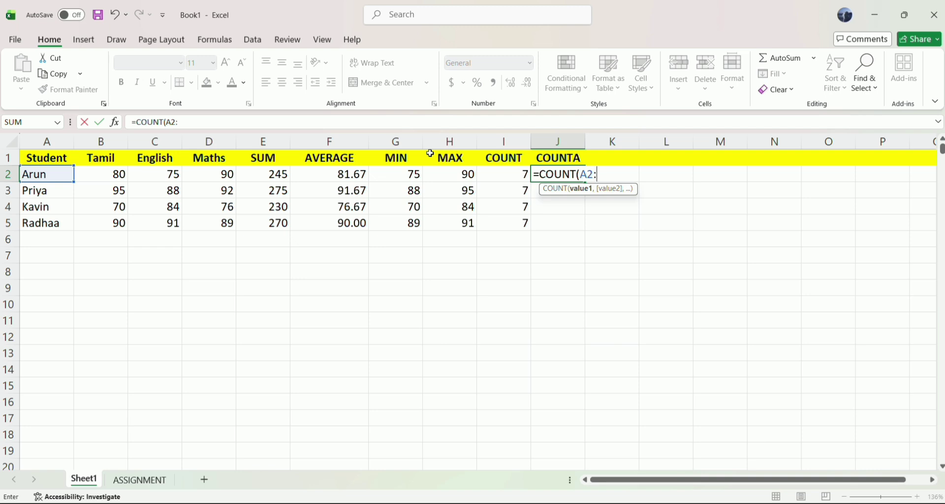
pyautogui.write(':I2')
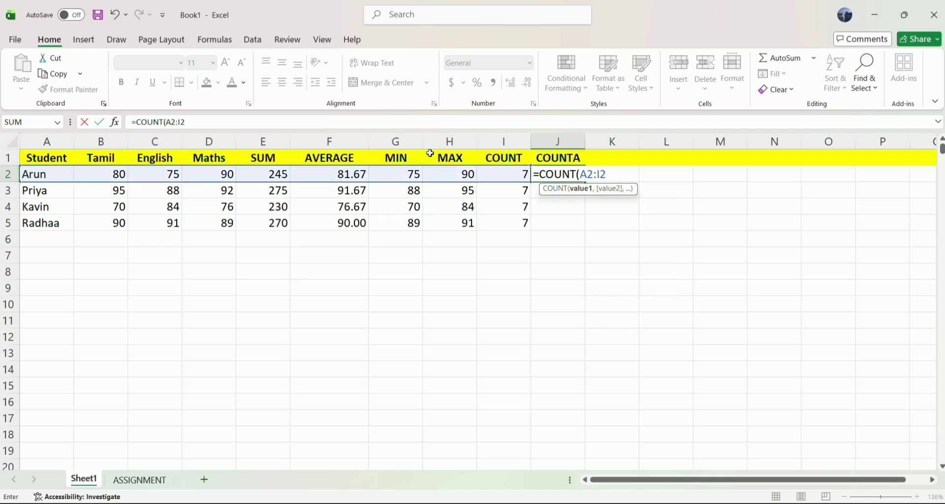
pyautogui.write(')')
pyautogui.press('Return')
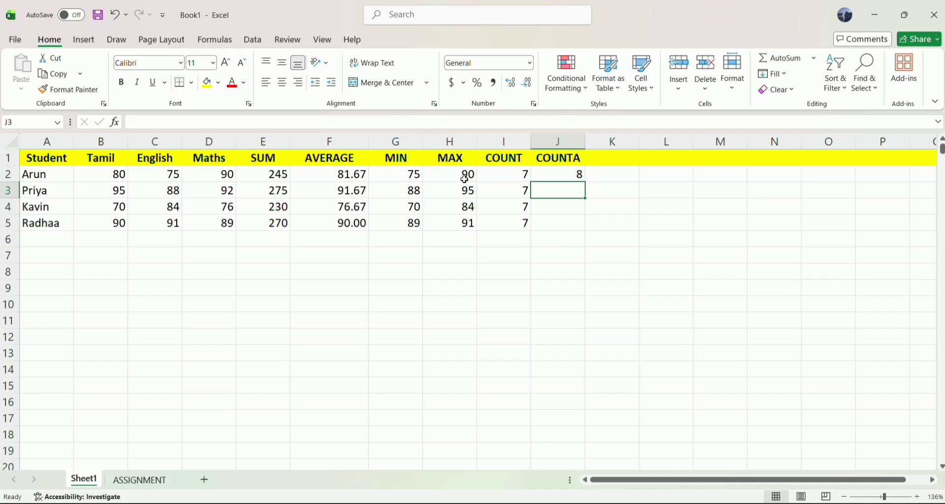
# Compare the formulas in I2 and J2 and go through the columns from SUM to COUNT that they cover.
pyautogui.click(505, 176)
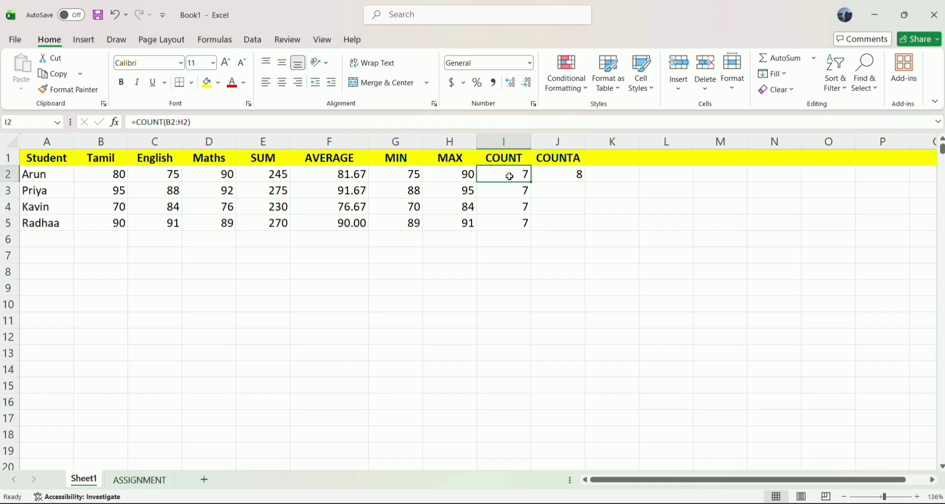
pyautogui.click(567, 178)
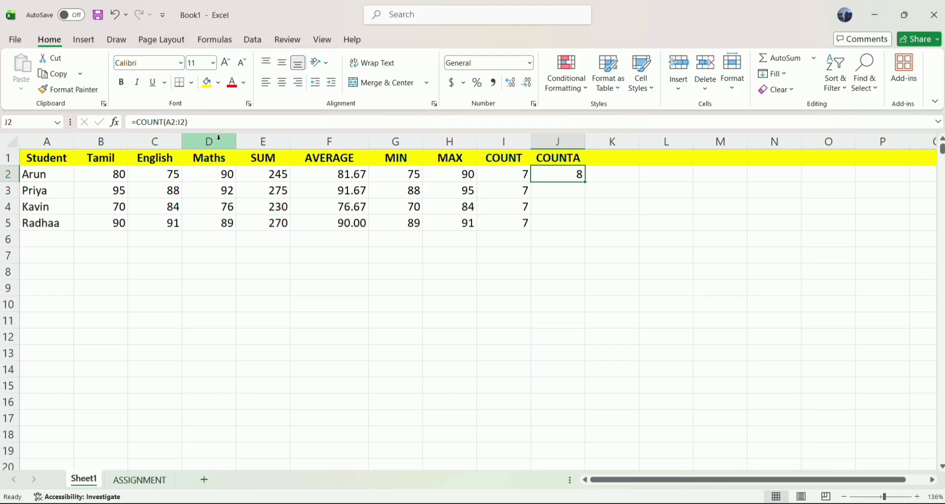
pyautogui.click(280, 140)
pyautogui.click(319, 138)
pyautogui.click(391, 142)
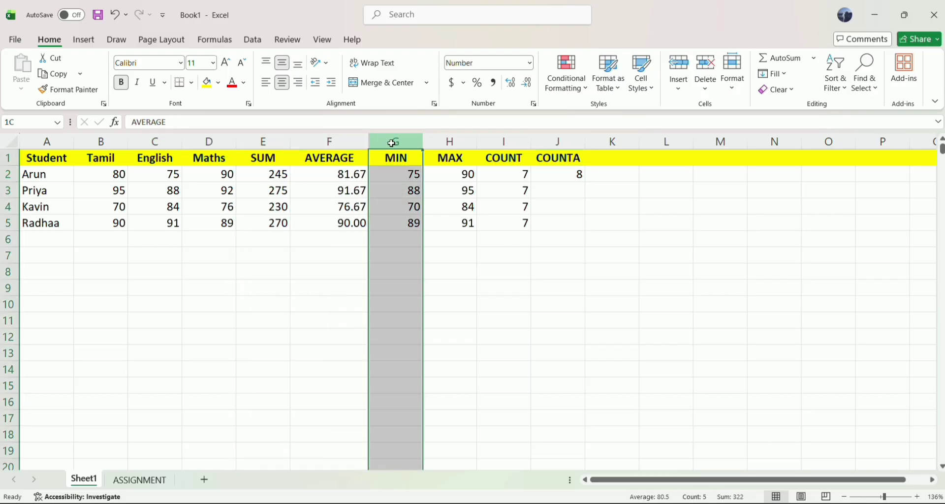
pyautogui.click(445, 142)
pyautogui.click(497, 146)
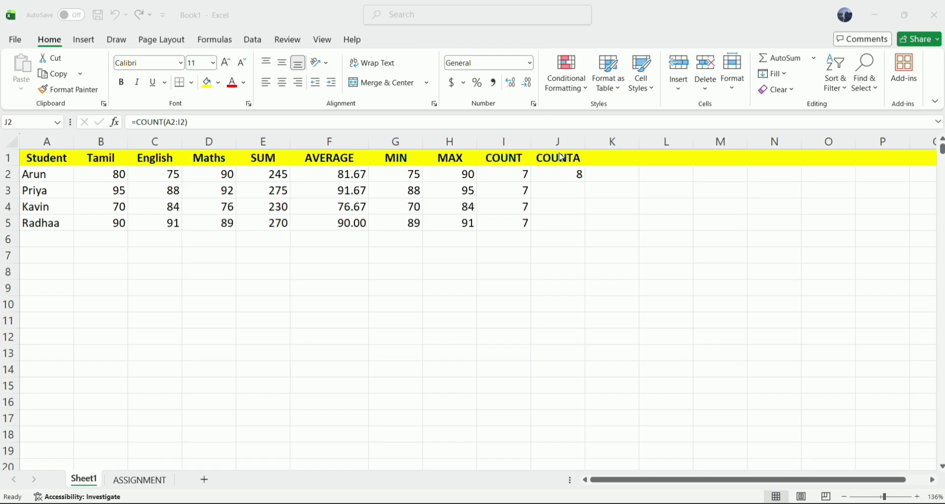
# Change the formula in cell J2 to =COUNTA(A2:I2) so it counts all non-empty cells.
pyautogui.click(560, 169)
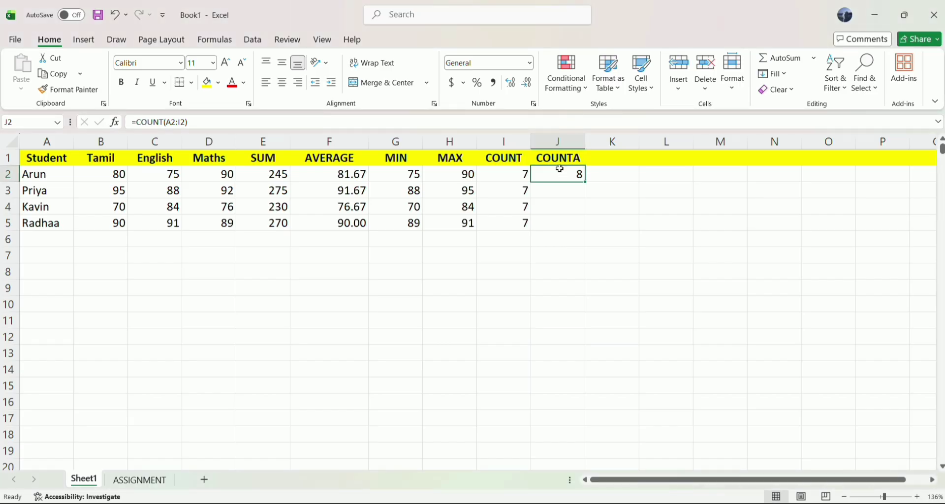
pyautogui.click(163, 122)
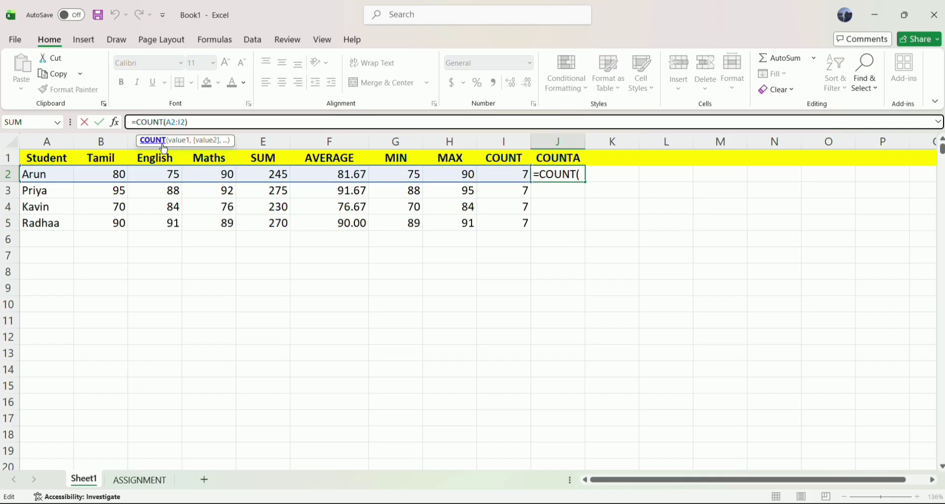
pyautogui.write('A')
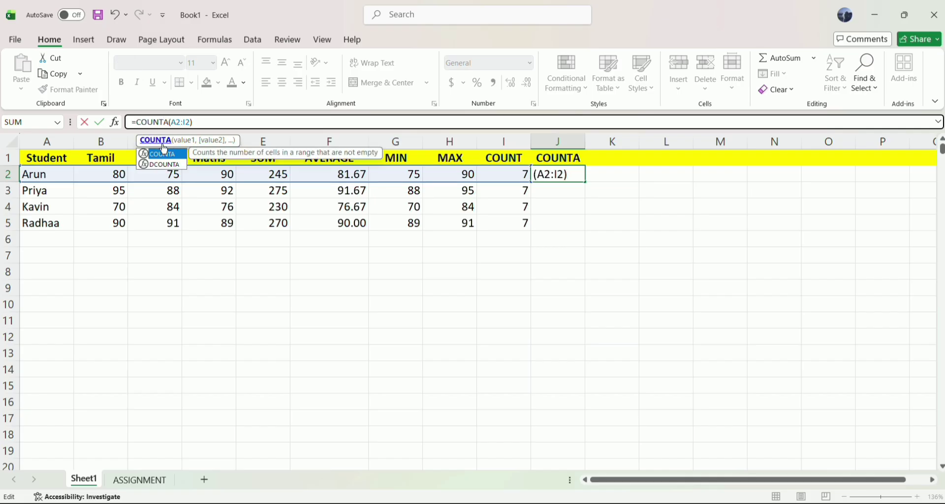
pyautogui.press('Return')
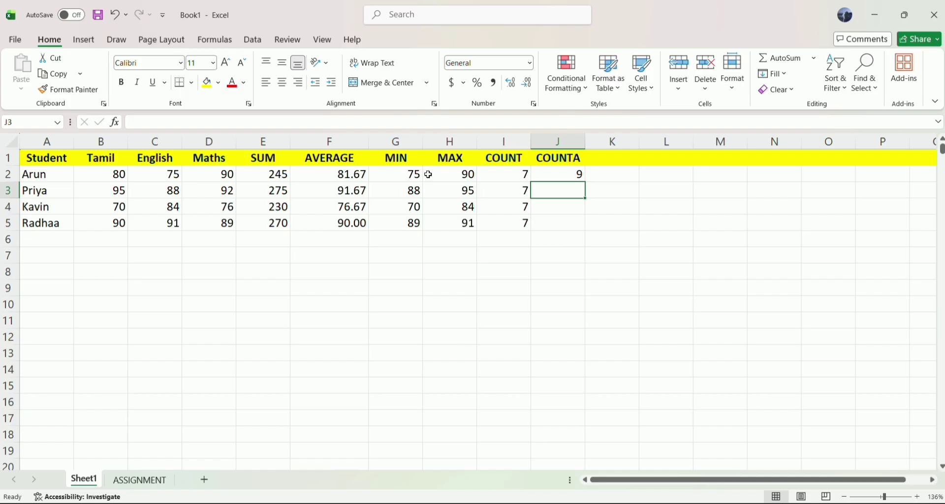
# Clear the first student's name from cell A2 to test the COUNTA formula.
pyautogui.click(568, 174)
pyautogui.click(67, 179)
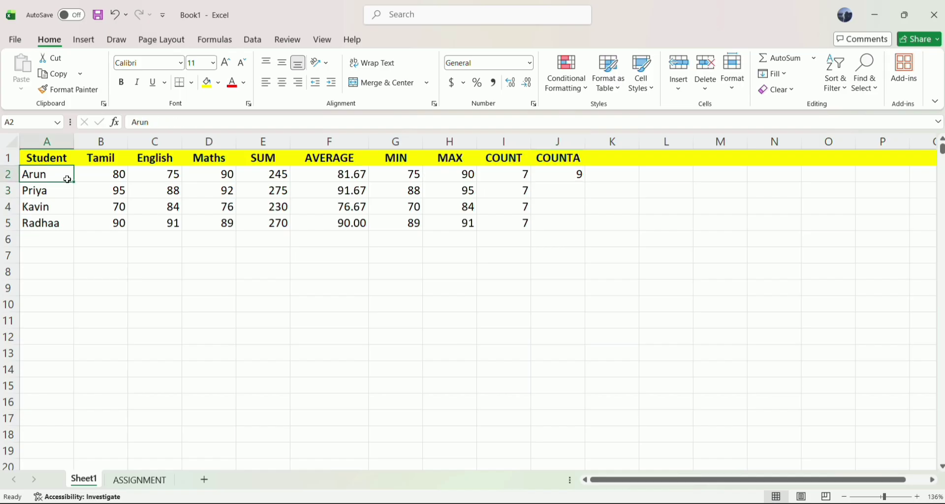
pyautogui.click(174, 122)
pyautogui.press('BackSpace')
pyautogui.press('BackSpace')
pyautogui.press('BackSpace')
pyautogui.press('BackSpace')
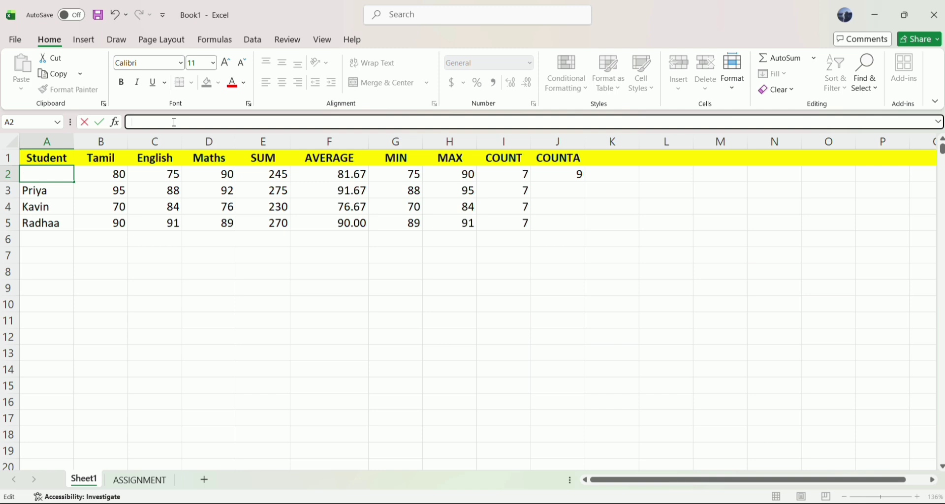
pyautogui.hotkey('ctrl', 'Return')
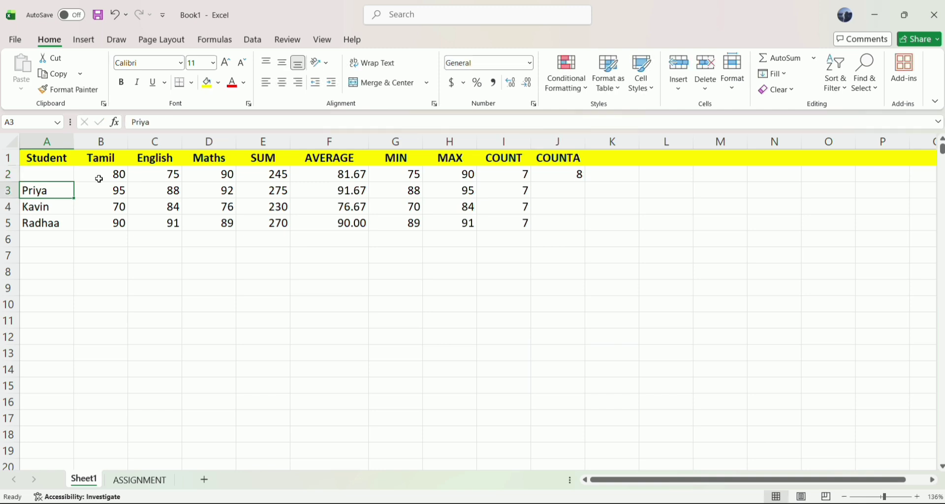
# Re-enter the first student's name in the empty cell A2.
pyautogui.click(50, 175)
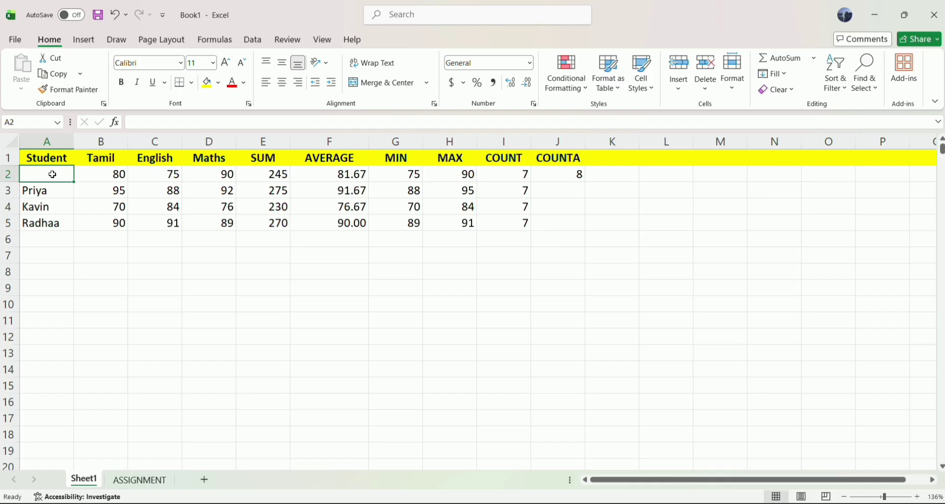
pyautogui.write('Arun')
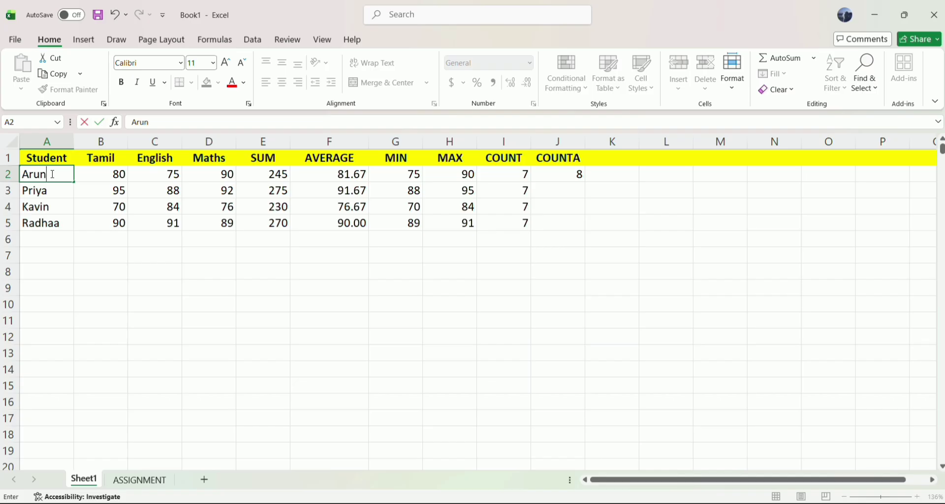
pyautogui.click(560, 189)
# Copy the COUNTA formula from J2 down through J5 for the remaining students.
pyautogui.click(579, 175)
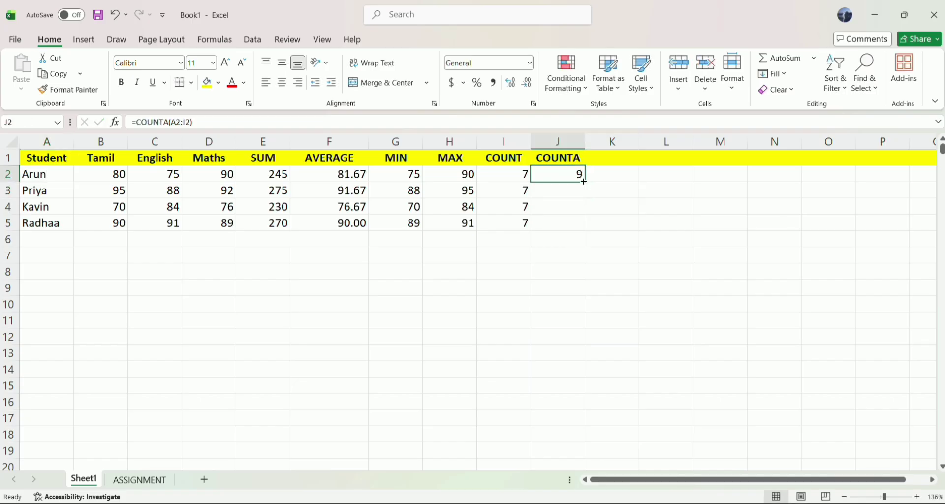
pyautogui.moveTo(584, 181); pyautogui.dragTo(584, 229)
# Enter the header COUNTBLANK in cell K1 and widen columns J and K so the headers fit.
pyautogui.click(609, 161)
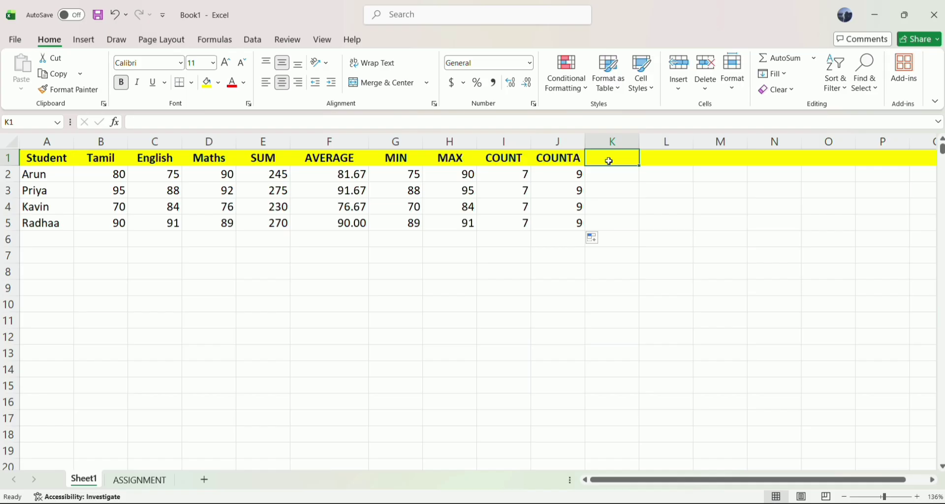
pyautogui.write('count')
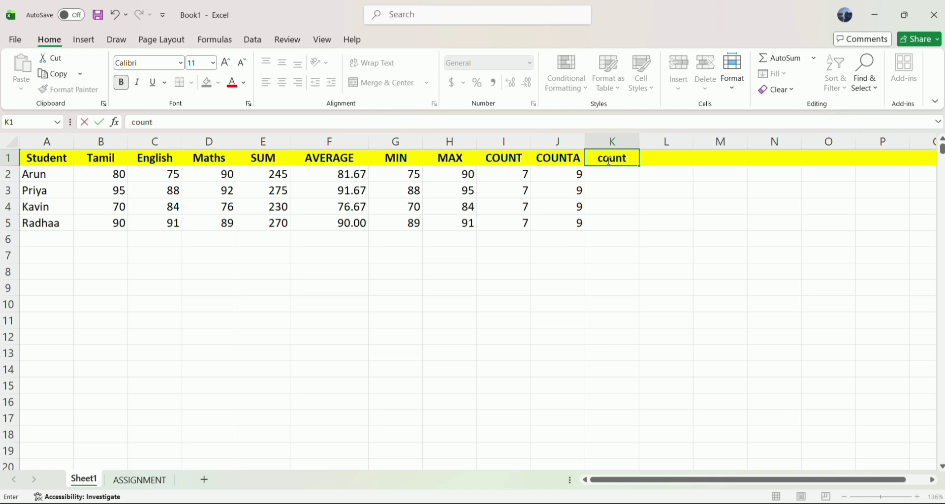
pyautogui.press('BackSpace')
pyautogui.press('BackSpace')
pyautogui.press('BackSpace')
pyautogui.press('BackSpace')
pyautogui.press('BackSpace')
pyautogui.write('COUNTBLANK')
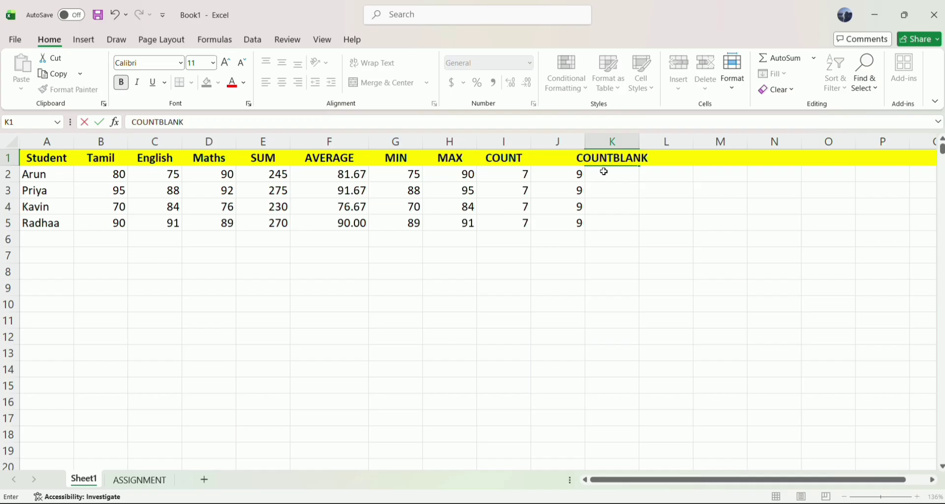
pyautogui.click(603, 170)
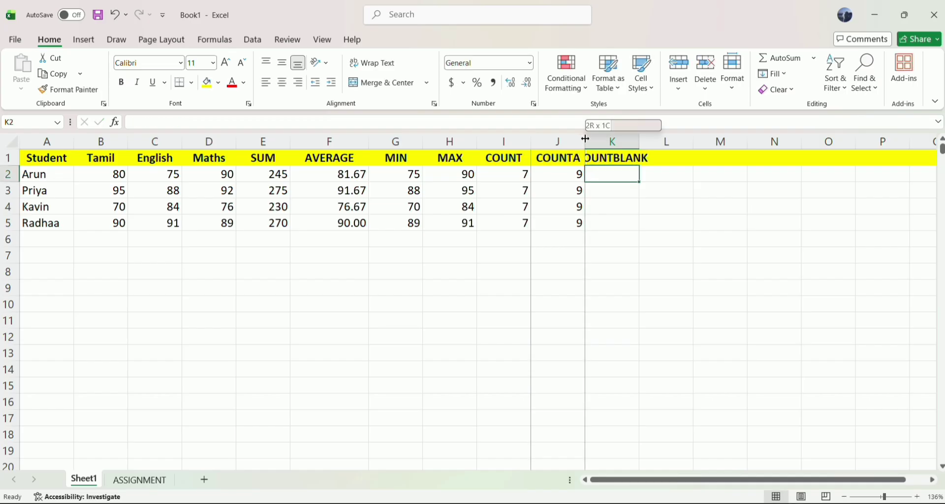
pyautogui.moveTo(585, 140); pyautogui.dragTo(746, 138)
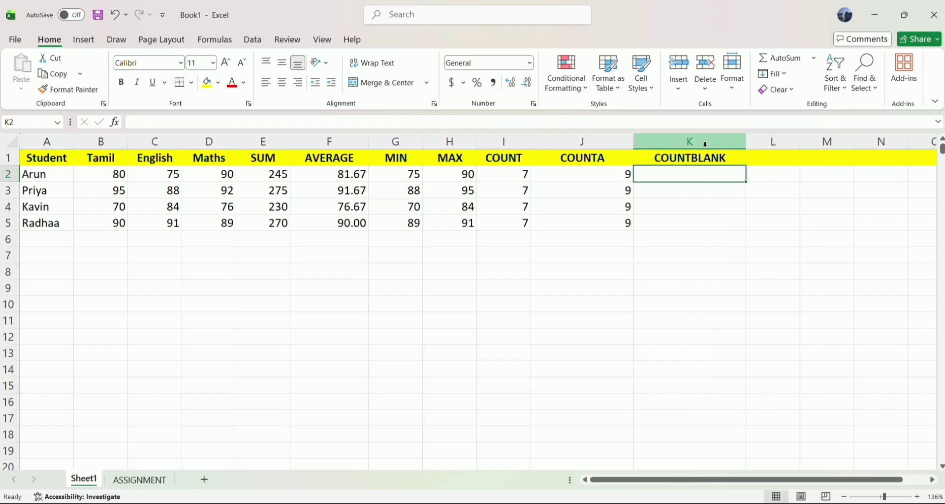
# Enter the formula =COUNTBLANK(A2:J2) in cell K2 to count the first student's empty cells.
pyautogui.doubleClick(681, 169)
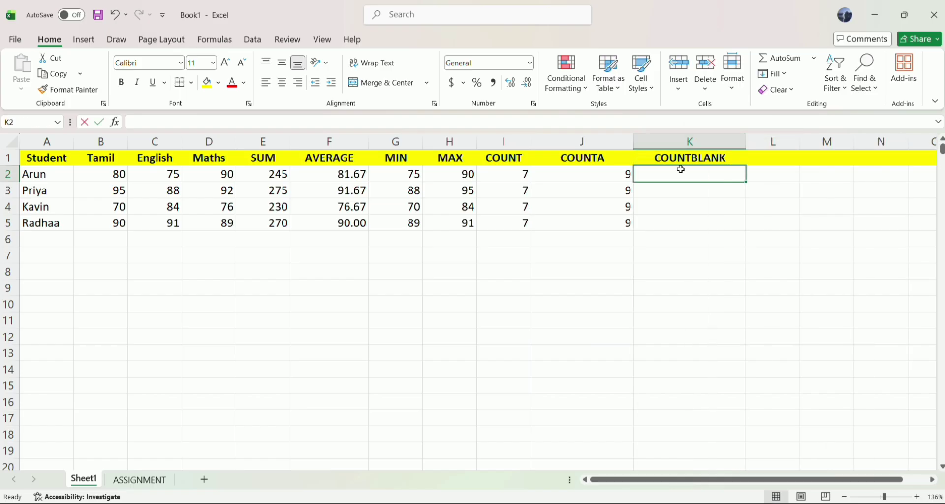
pyautogui.write('=COUNTBK')
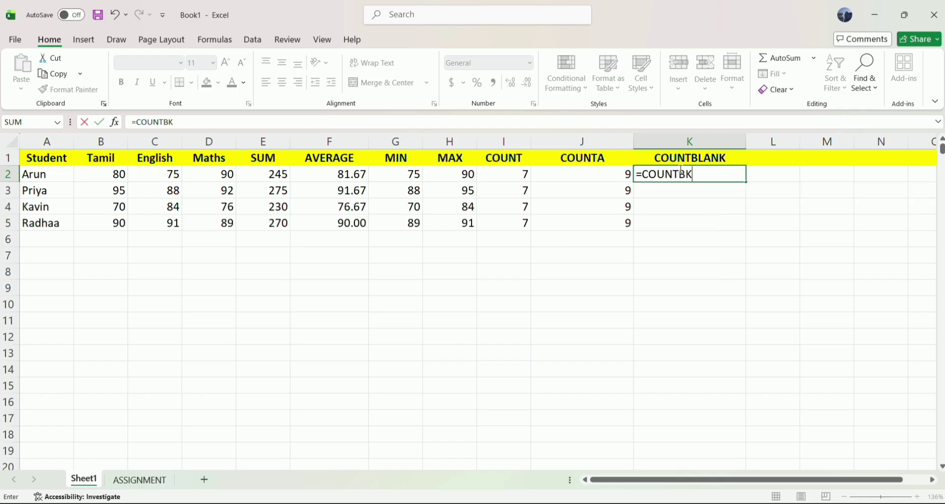
pyautogui.press('BackSpace')
pyautogui.write('LANK')
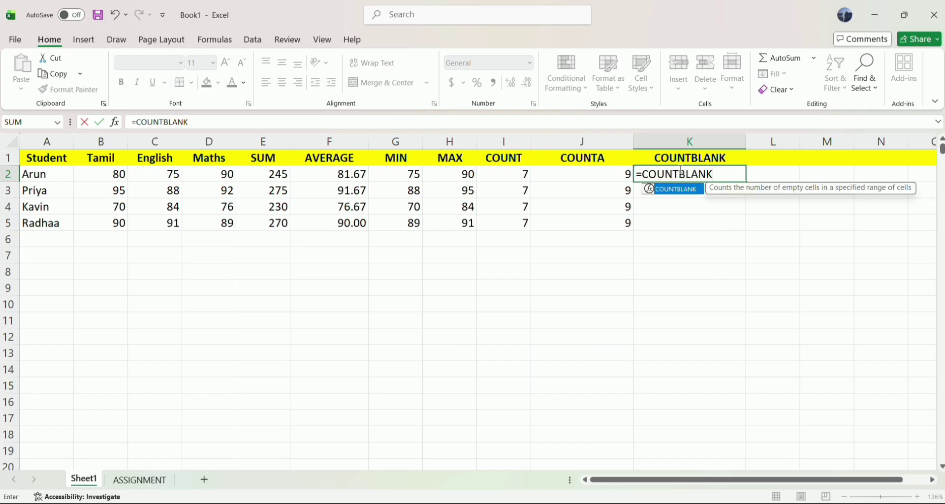
pyautogui.write('(')
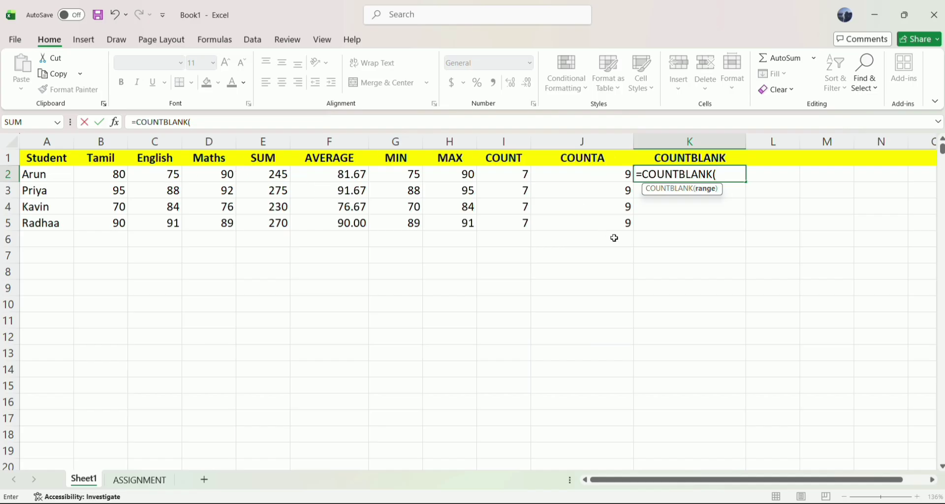
pyautogui.write('A2:J')
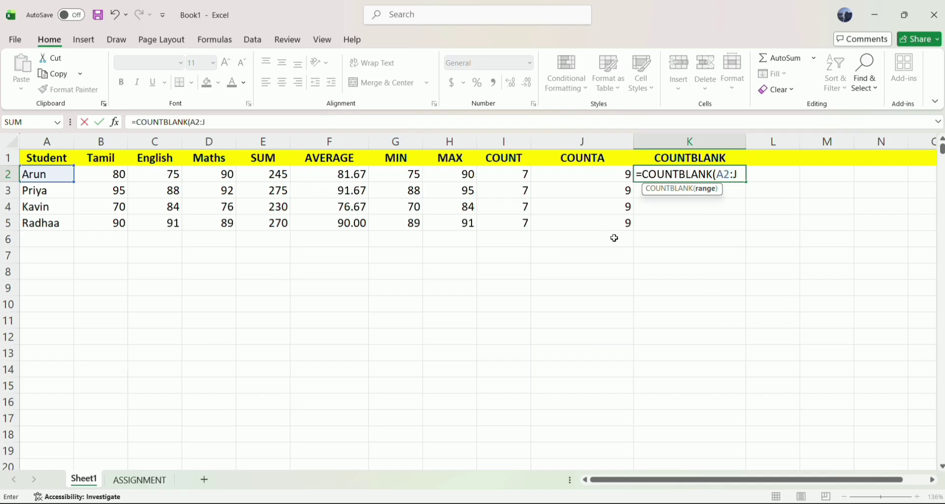
pyautogui.write('2')
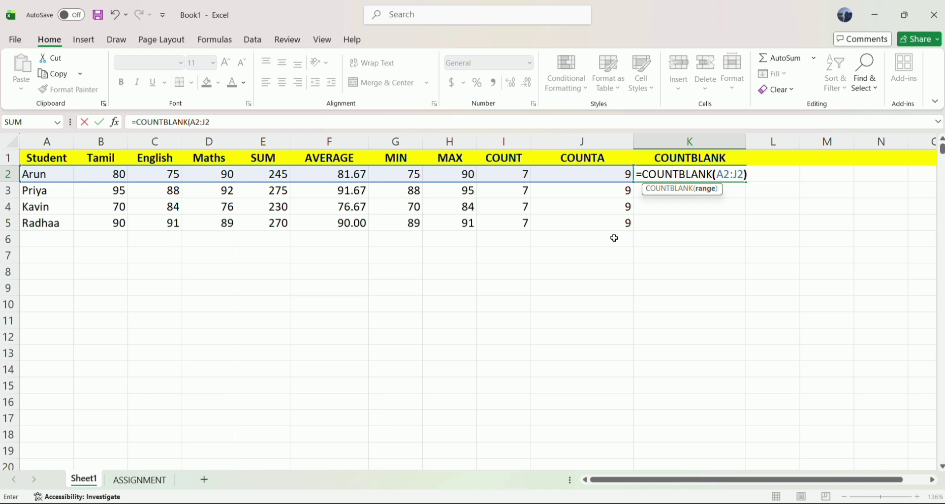
pyautogui.press('Return')
pyautogui.click(730, 178)
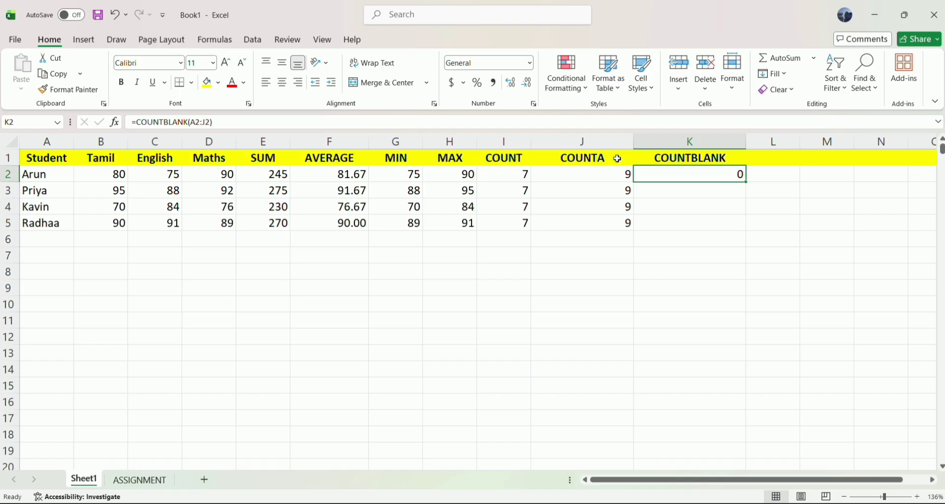
pyautogui.click(205, 171)
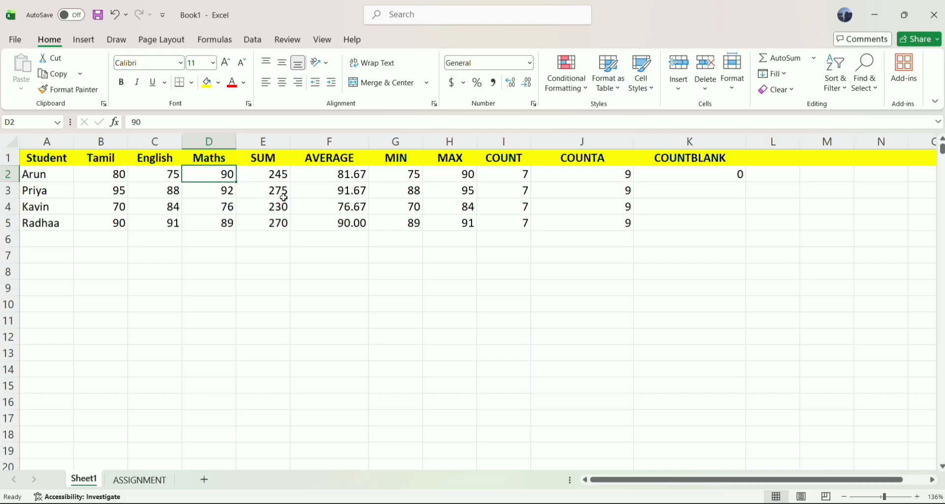
pyautogui.click(393, 180)
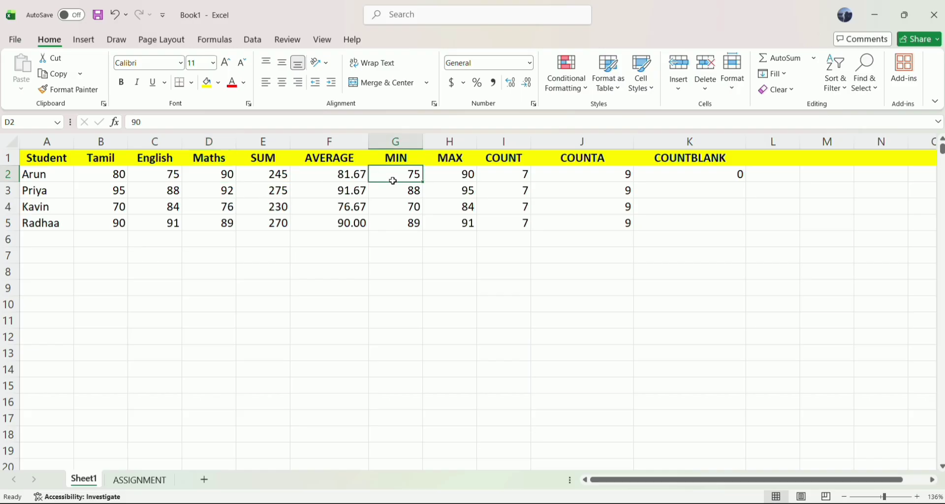
pyautogui.click(329, 122)
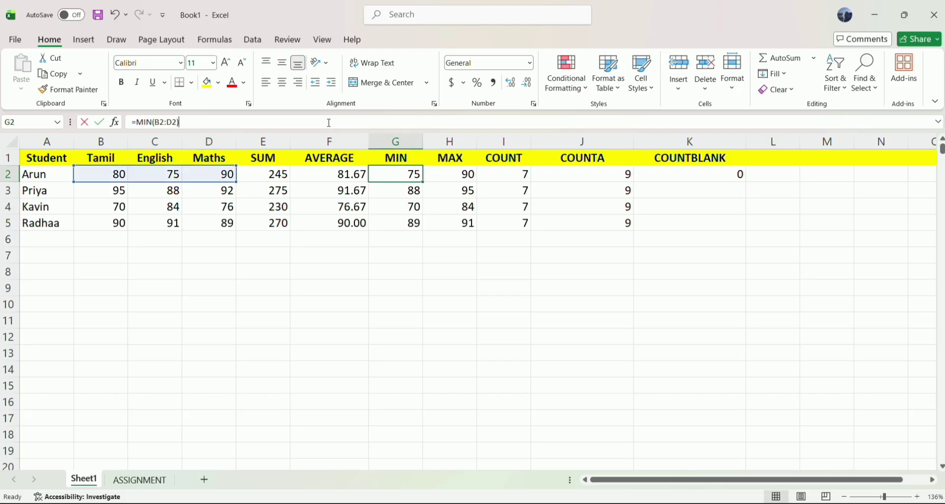
pyautogui.click(403, 170)
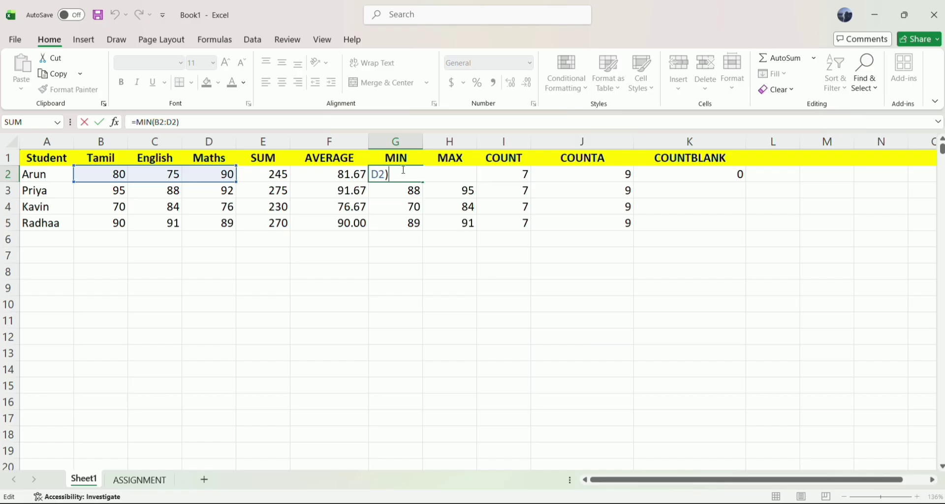
pyautogui.click(166, 197)
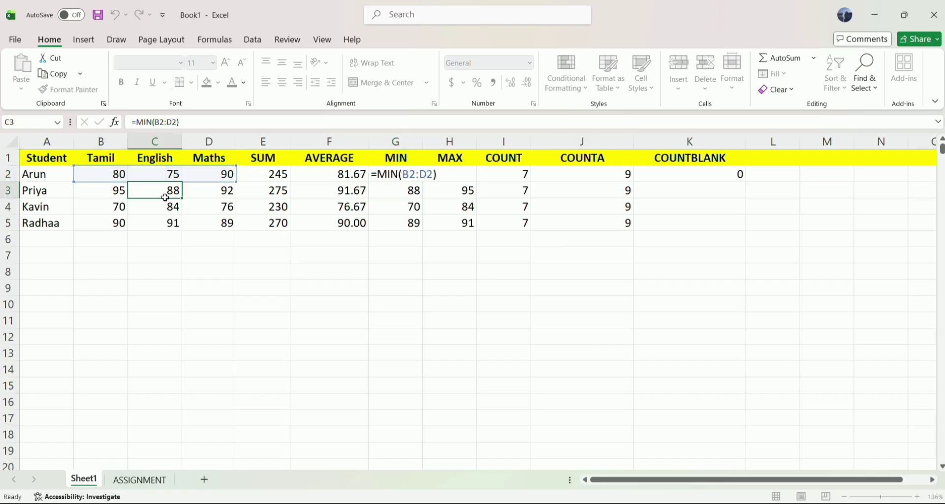
# Clear the first student's English mark in cell C2 to test the COUNTBLANK formula.
pyautogui.click(172, 174)
pyautogui.click(170, 122)
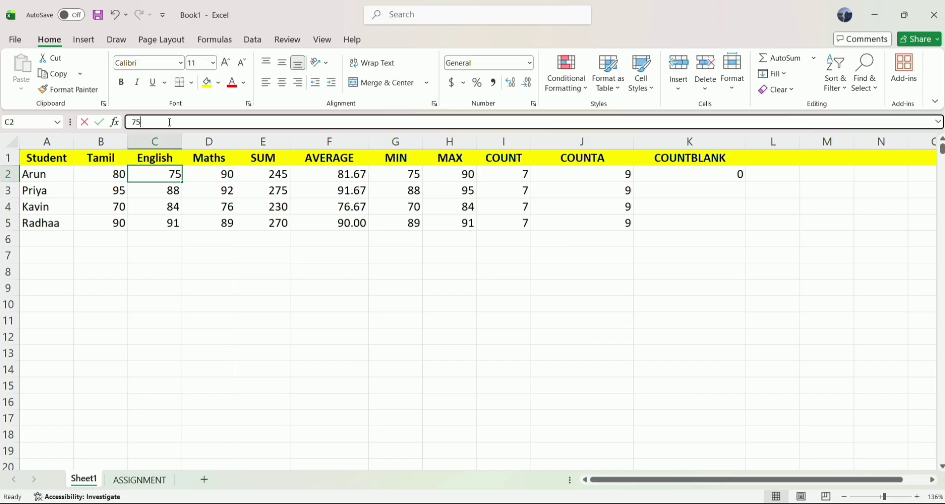
pyautogui.press('BackSpace')
pyautogui.press('BackSpace')
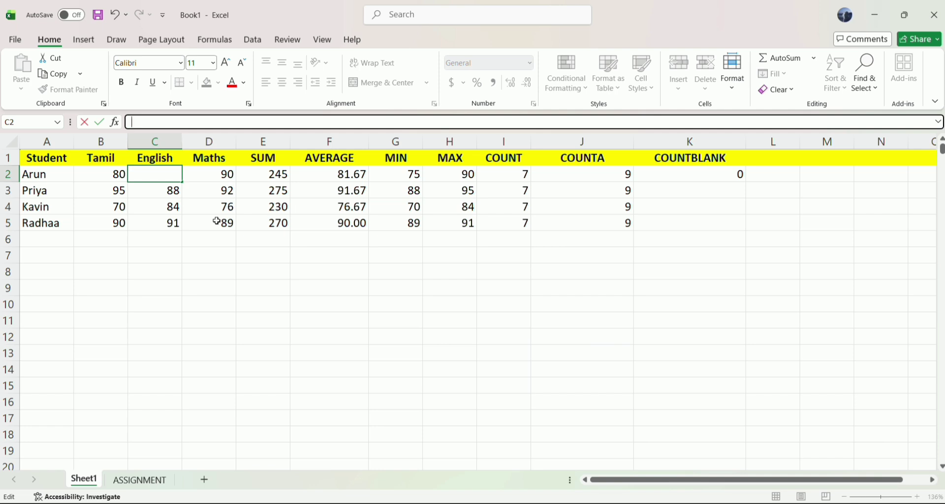
pyautogui.press('Return')
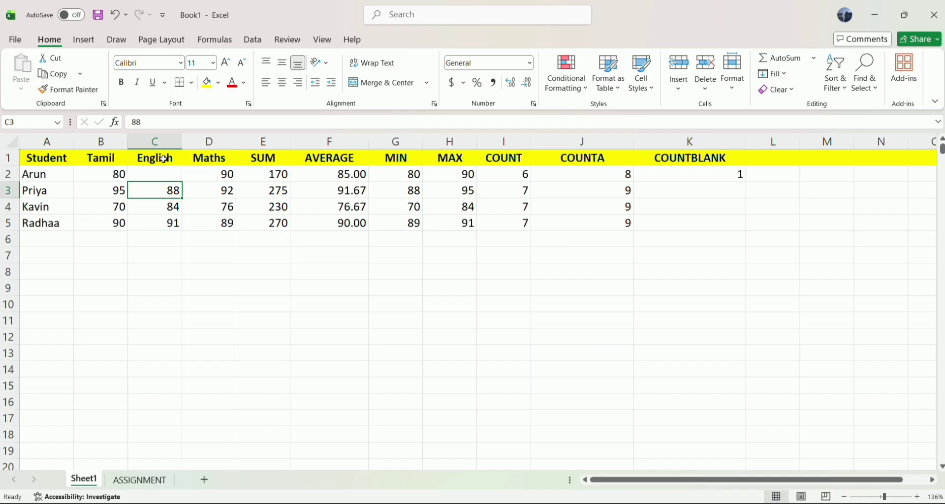
# Re-enter 75 as the first student's English mark in the empty cell C2.
pyautogui.click(153, 174)
pyautogui.click(187, 124)
pyautogui.write('75')
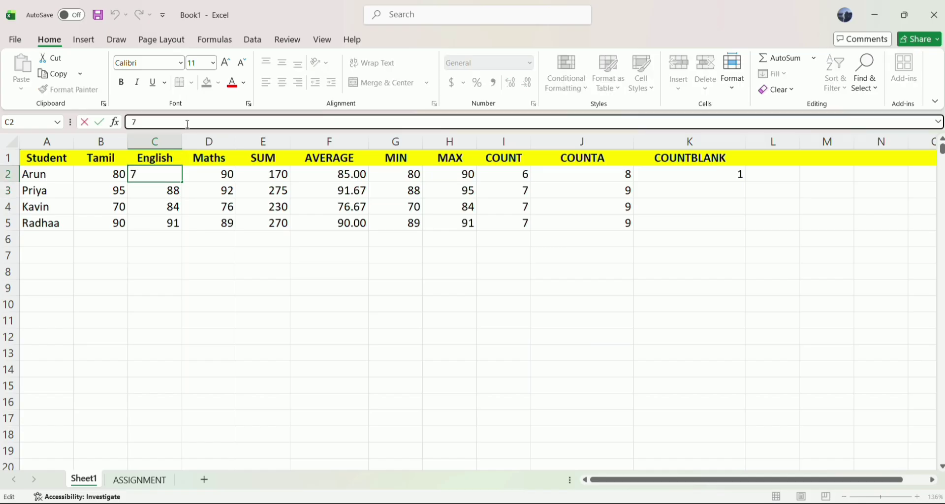
# Copy the COUNTBLANK formula from K2 down through K5 for the remaining students.
pyautogui.click(712, 174)
pyautogui.moveTo(745, 181); pyautogui.dragTo(741, 227)
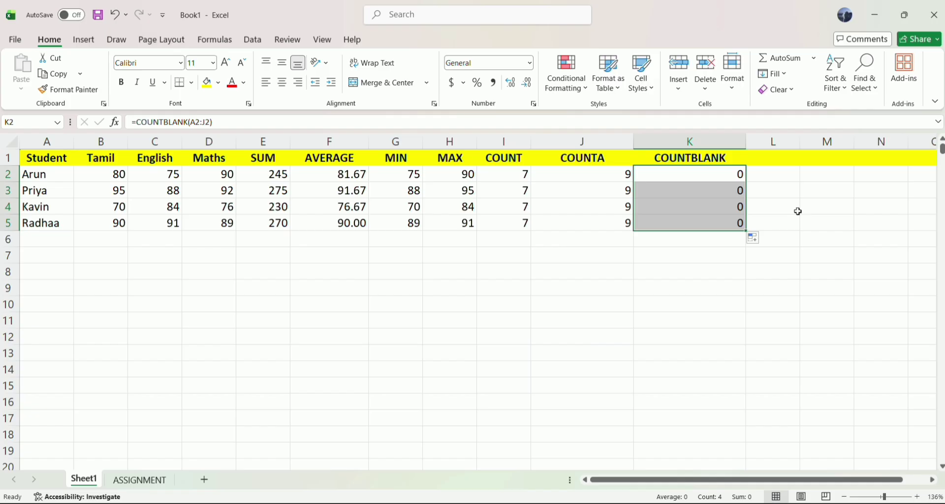
# Start a second table by entering the headers NAME, FOOD, PRICE and QUANTITY in cells A9 through D9.
pyautogui.click(10, 271)
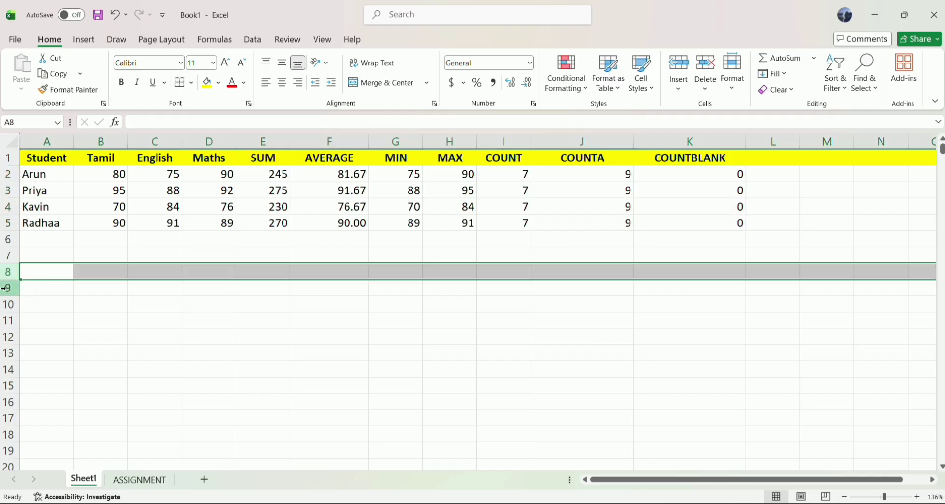
pyautogui.click(9, 288)
pyautogui.click(38, 288)
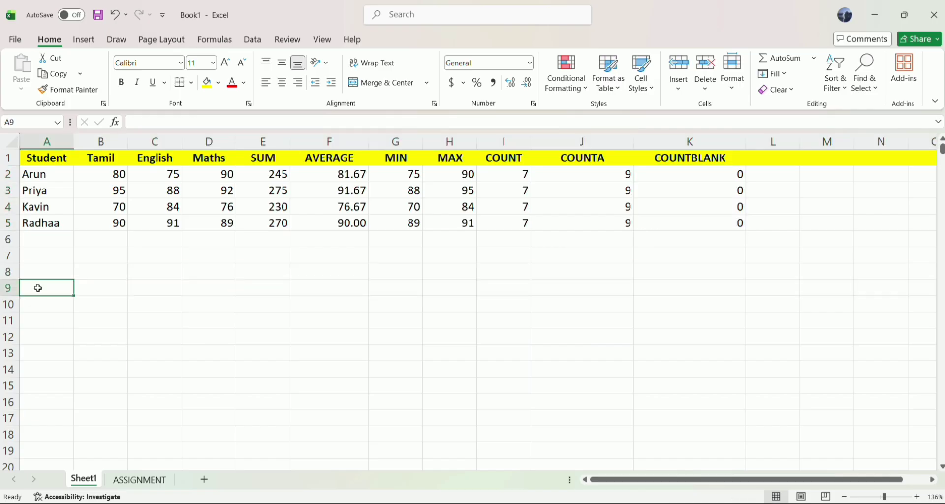
pyautogui.write('NA')
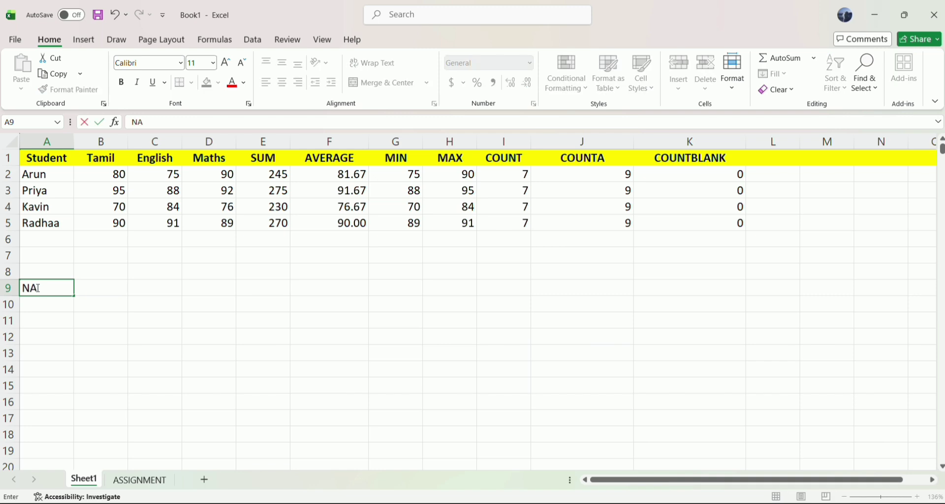
pyautogui.write('ME')
pyautogui.press('Tab')
pyautogui.write('FOOD')
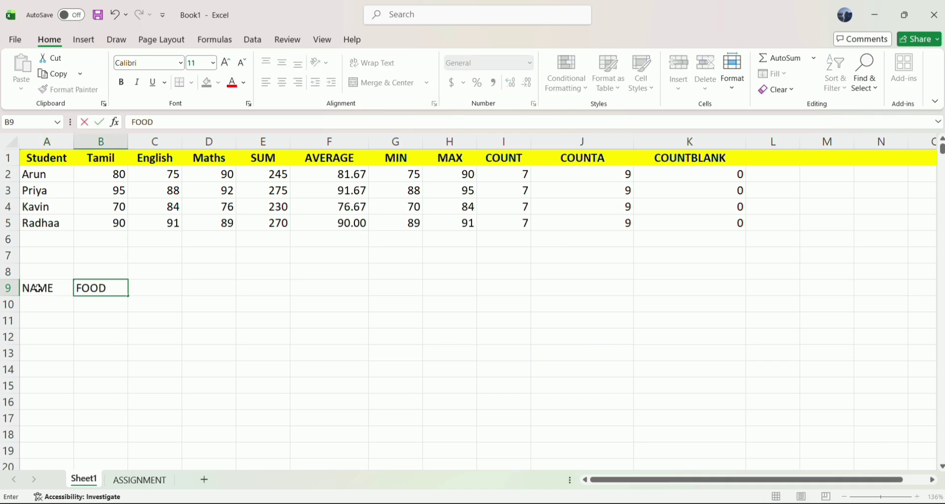
pyautogui.press('Tab')
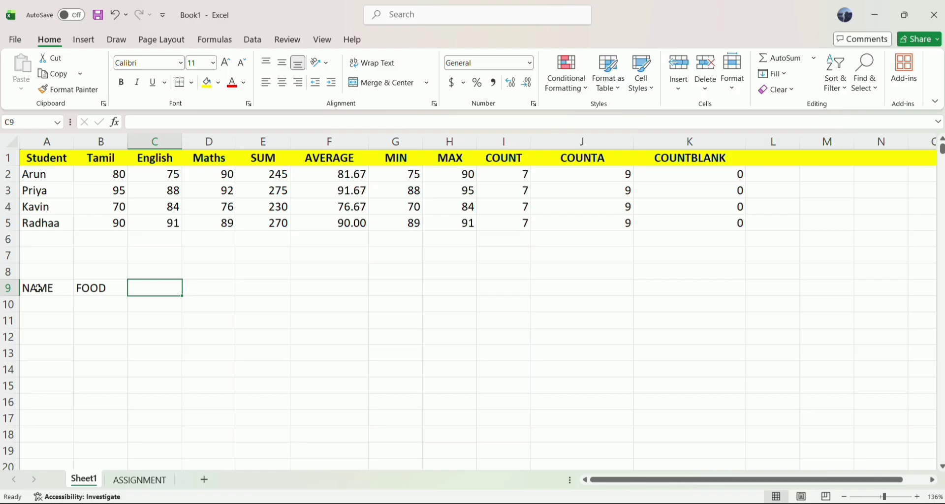
pyautogui.write('PRICE')
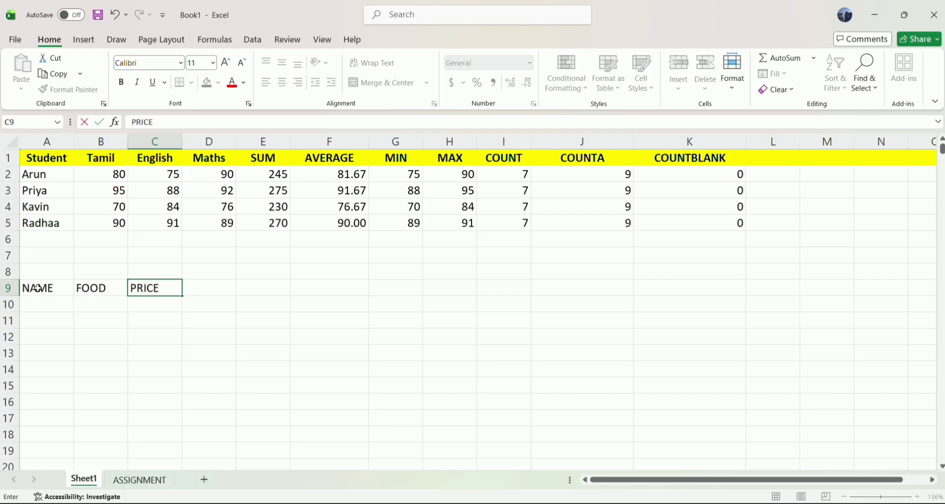
pyautogui.press('Tab')
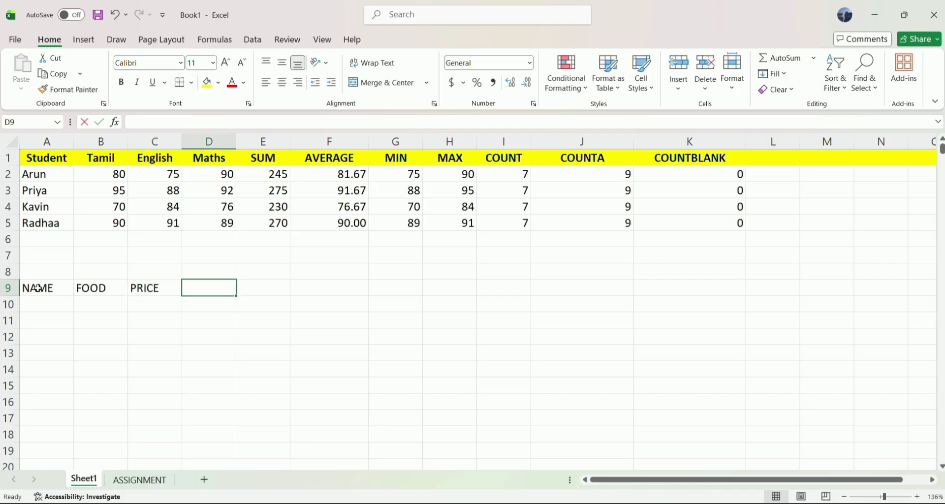
pyautogui.write('QUANTITY')
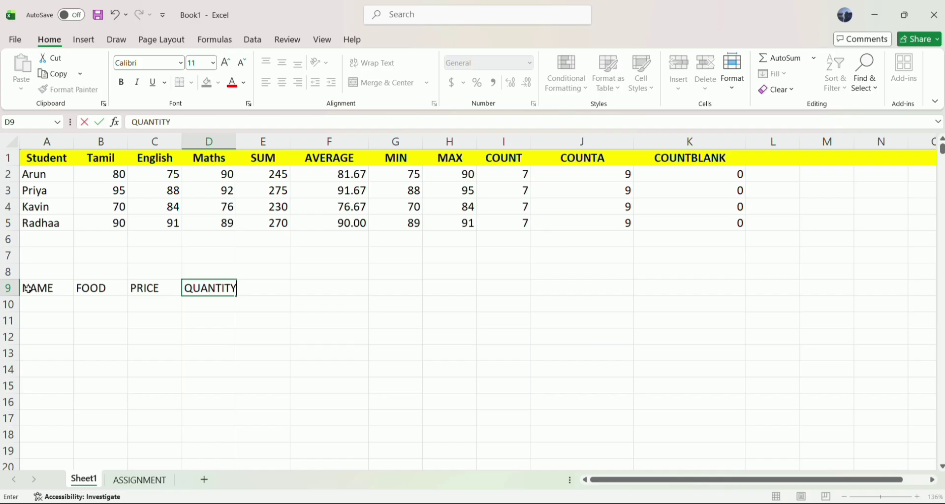
# Enter the two customers' first names in cells A10 and A11 under NAME.
pyautogui.click(44, 304)
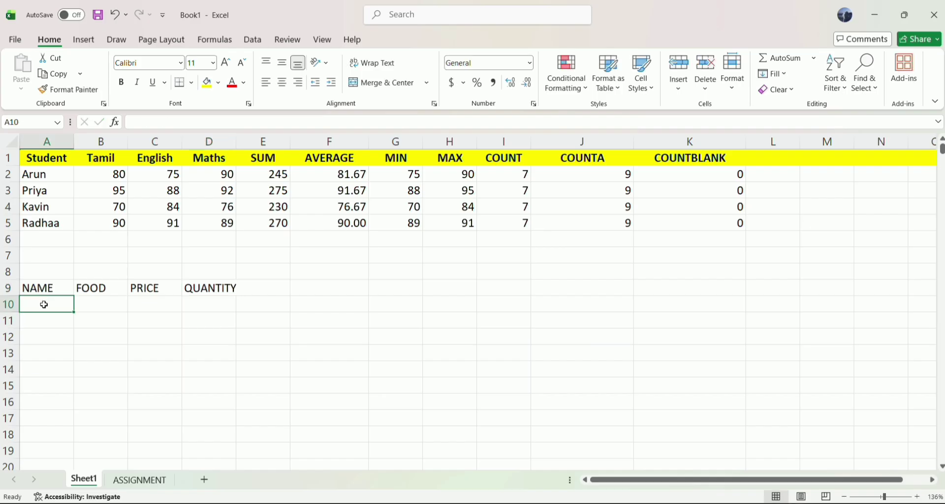
pyautogui.write('JAI')
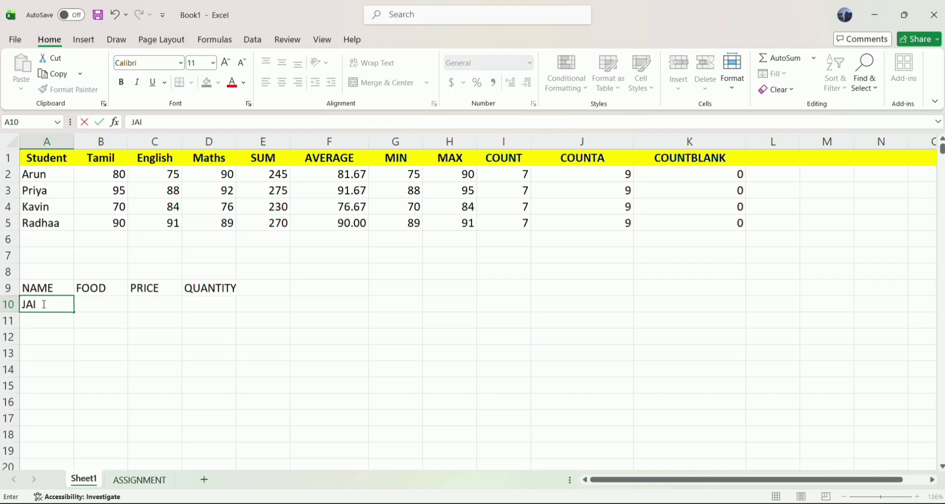
pyautogui.click(39, 322)
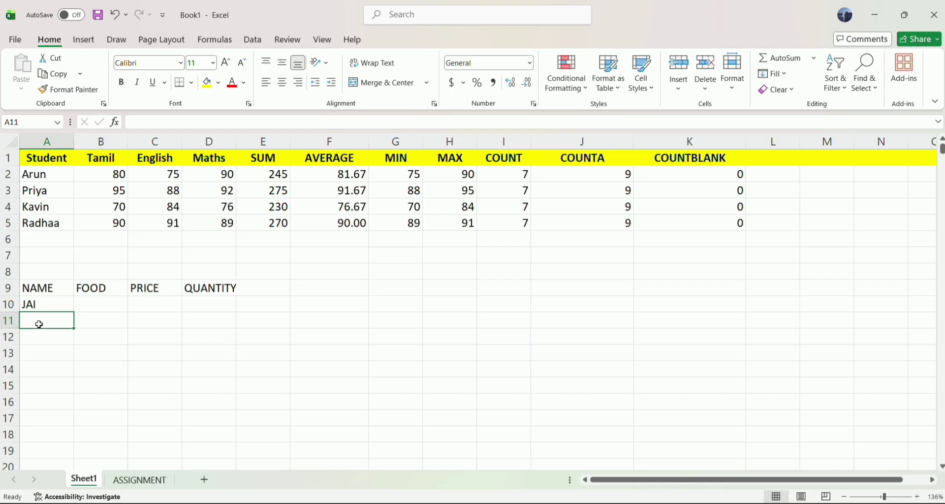
pyautogui.write('SRI')
# Enter DOSA in cell B10 and IDLY in cell B11 as the food items.
pyautogui.click(104, 305)
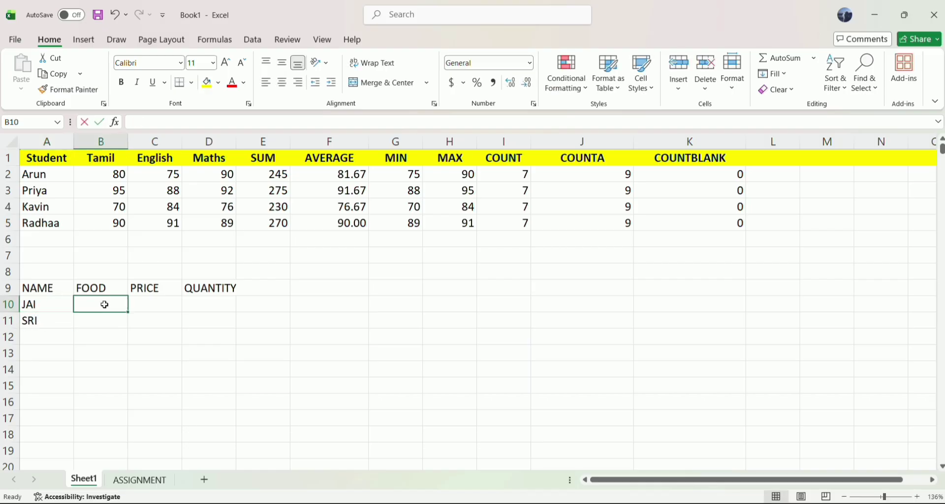
pyautogui.write('DOSA')
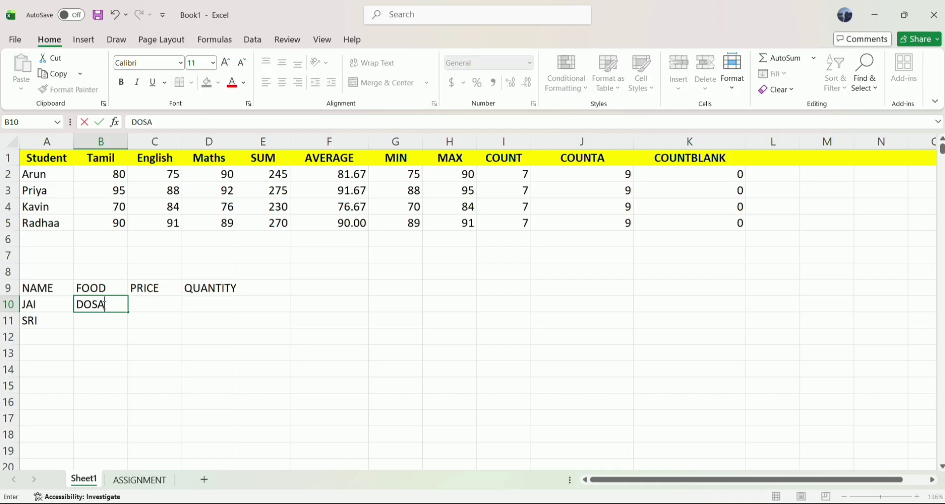
pyautogui.click(94, 327)
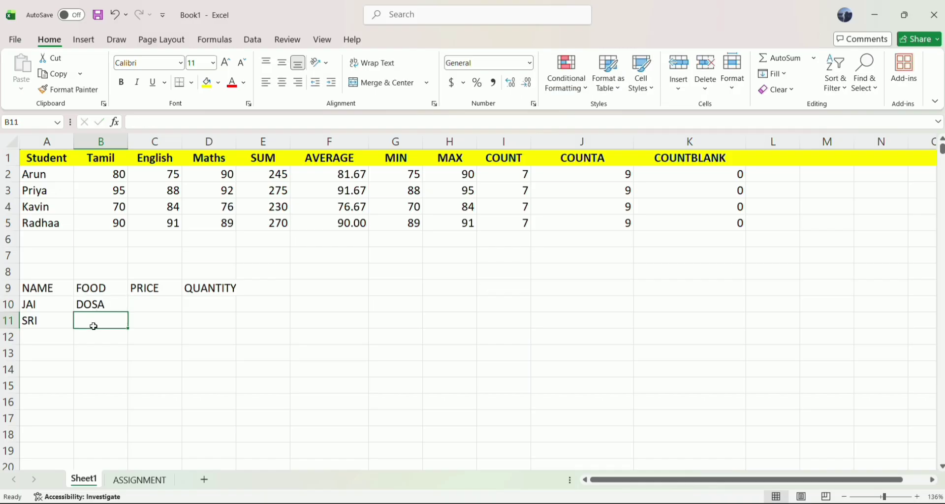
pyautogui.write('IDLY')
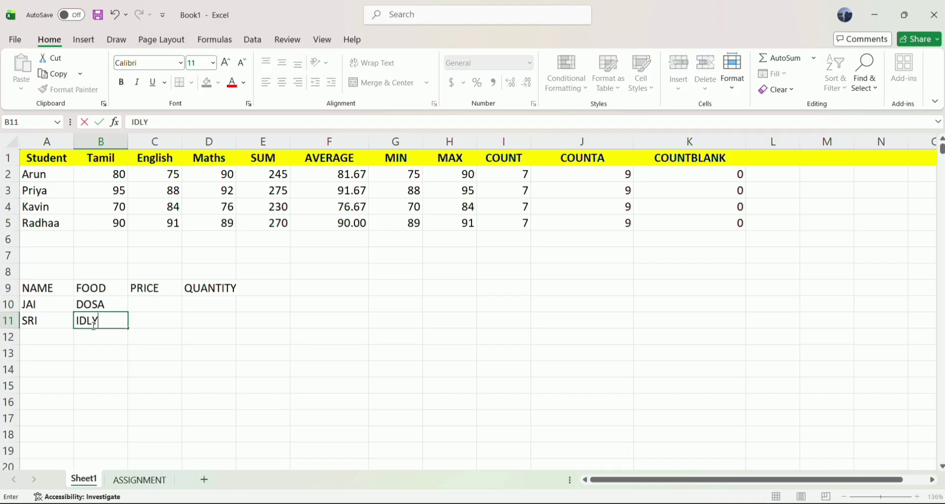
# Enter a price of 20 in C10 and a quantity of 6 in D10 for the DOSA row.
pyautogui.click(145, 303)
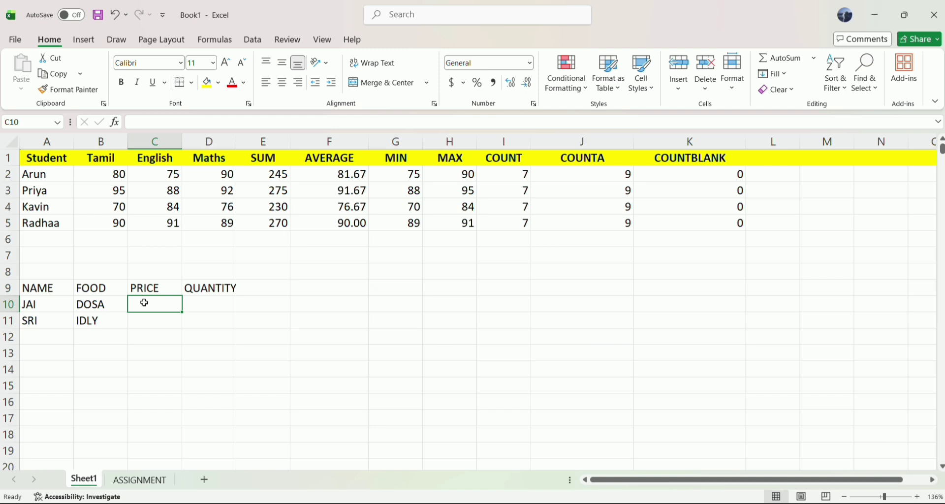
pyautogui.write('6')
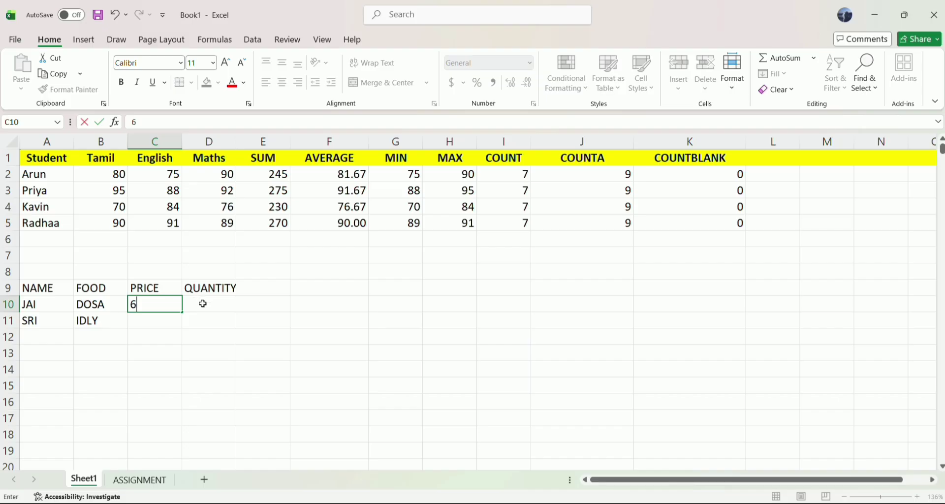
pyautogui.press('BackSpace')
pyautogui.write('20')
pyautogui.click(195, 304)
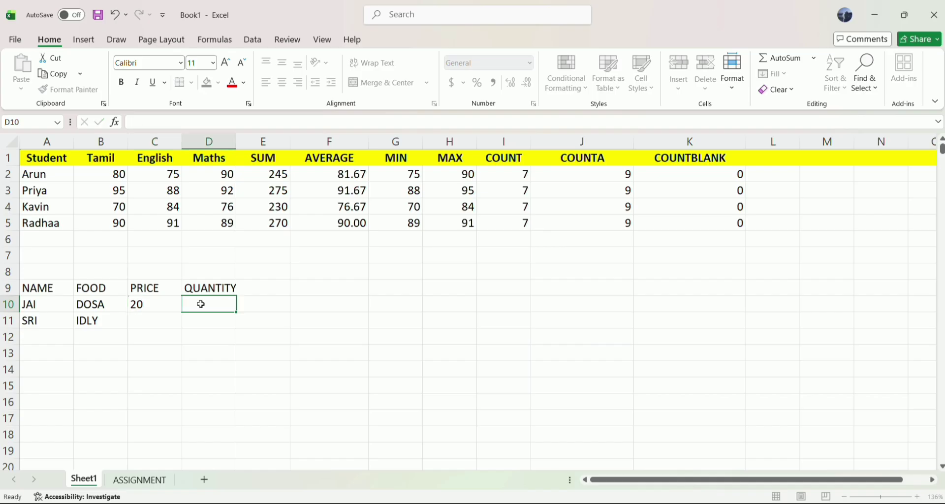
pyautogui.write('6')
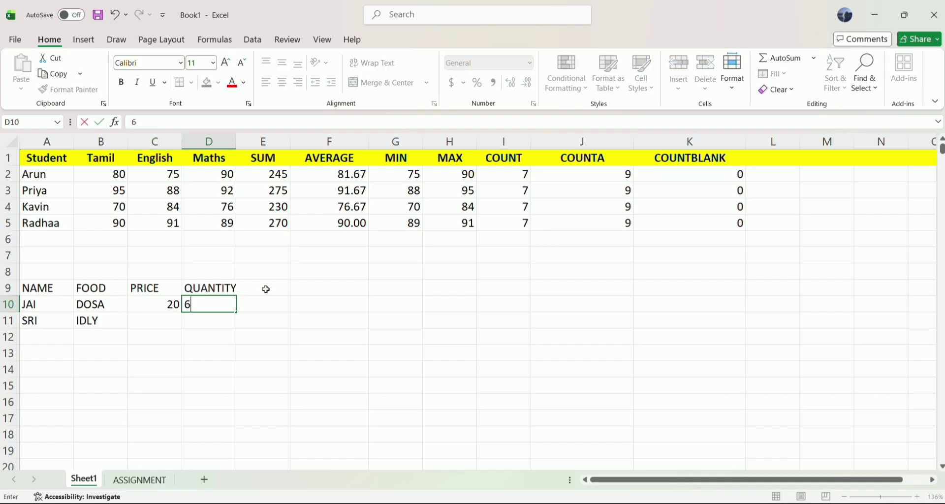
# Enter a price of 8 in C11 and a quantity of 450 in D11 for the IDLY row.
pyautogui.click(138, 326)
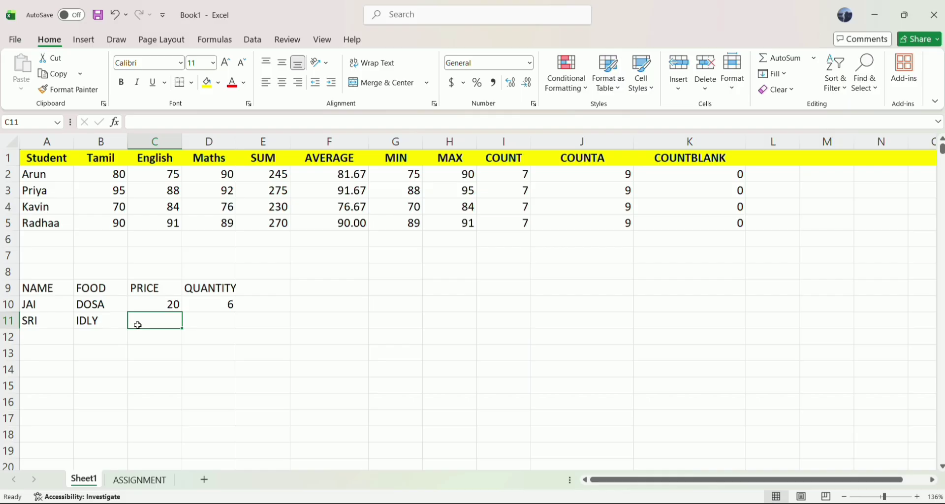
pyautogui.write('450')
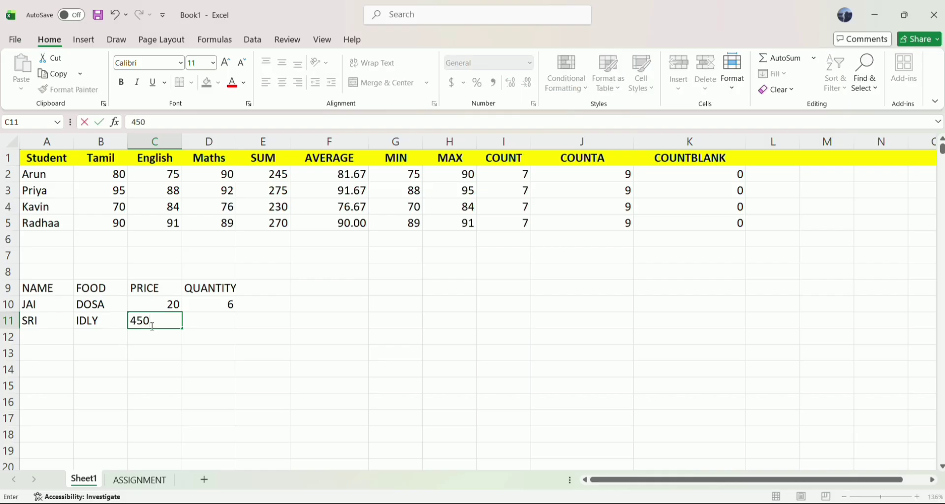
pyautogui.press('BackSpace')
pyautogui.press('BackSpace')
pyautogui.press('BackSpace')
pyautogui.write('8')
pyautogui.click(209, 325)
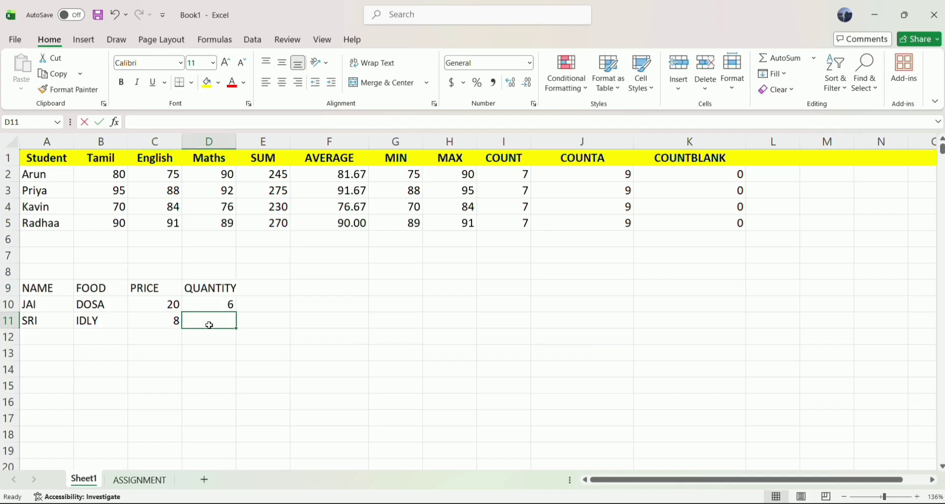
pyautogui.write('450')
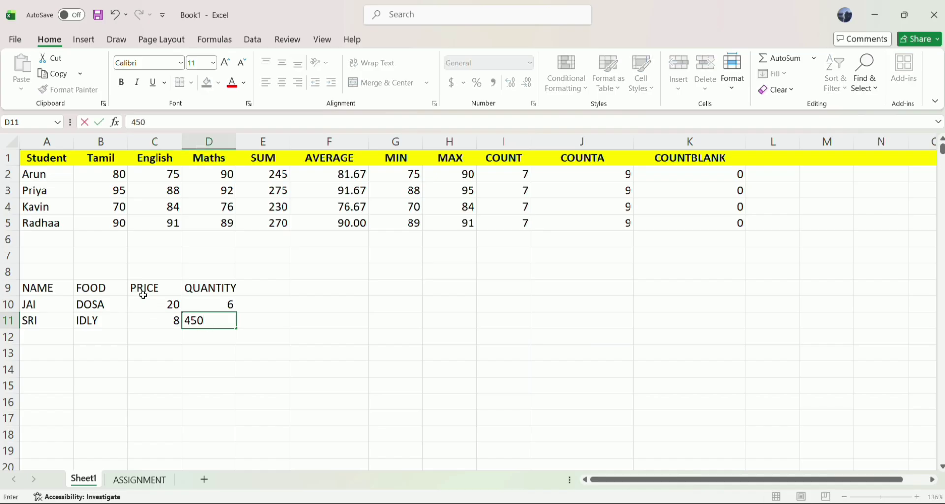
# Fill the second table's entire header row 9 with yellow.
pyautogui.click(4, 288)
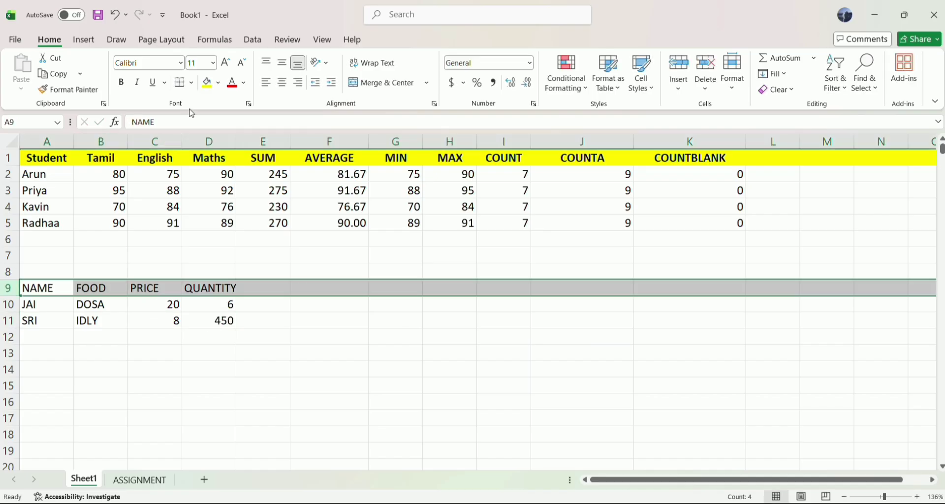
pyautogui.click(207, 84)
pyautogui.click(209, 308)
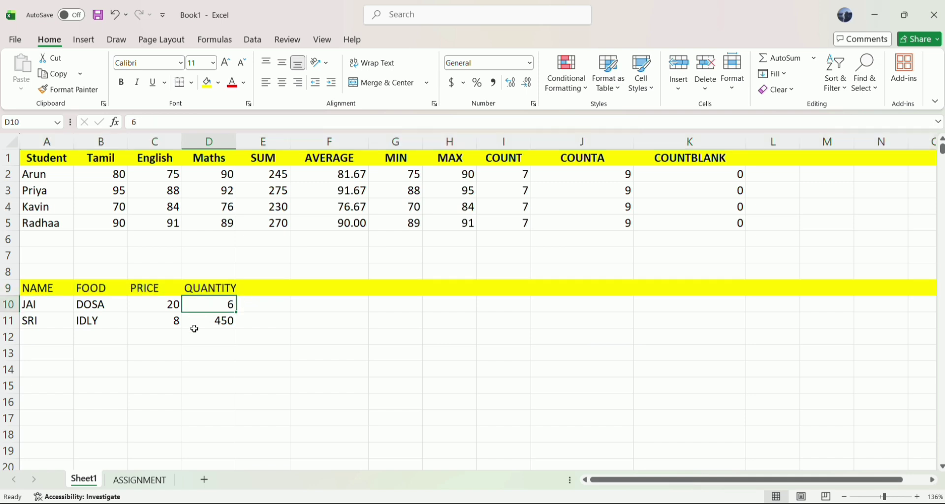
# Add a PRODUCT column header in cell E9 of the food orders table.
pyautogui.click(208, 327)
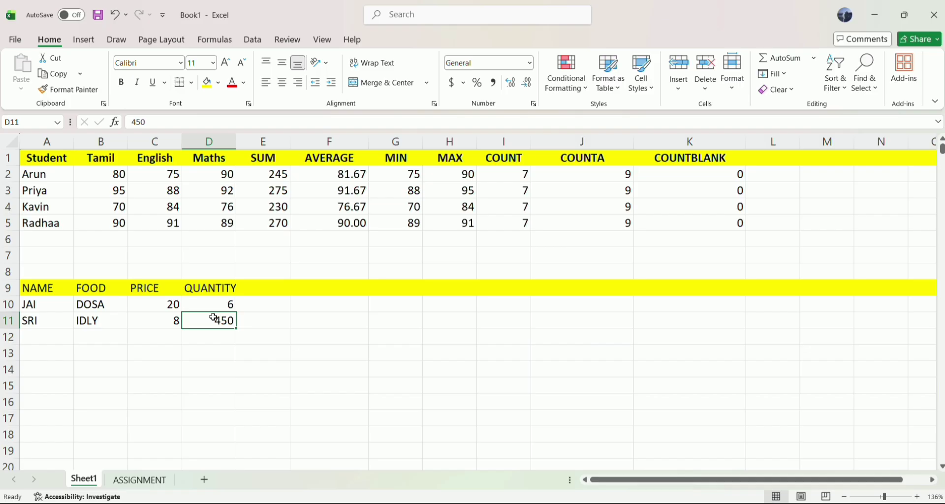
pyautogui.click(258, 291)
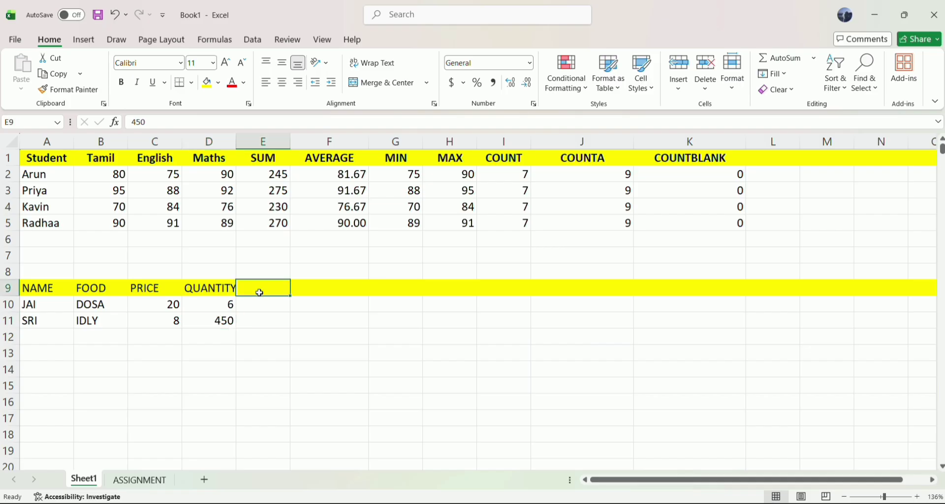
pyautogui.write('PRO')
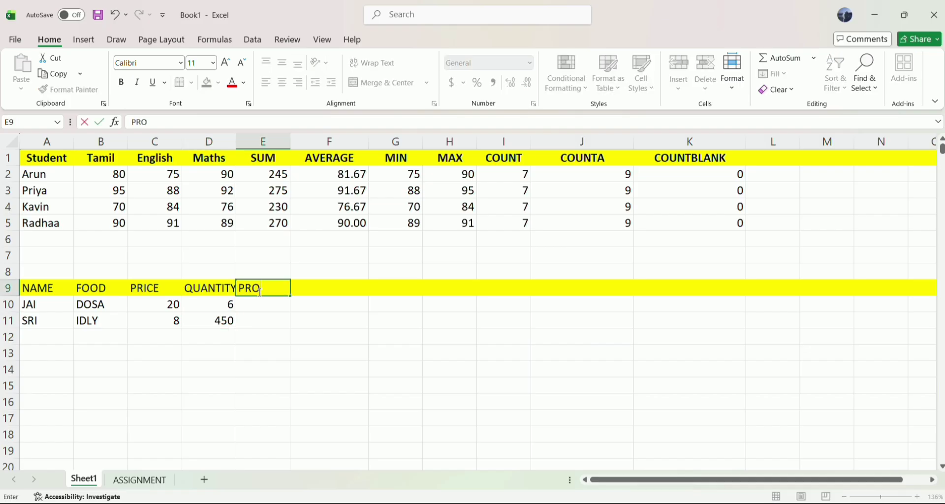
pyautogui.write('DUCT')
# Start a PRODUCT formula in cell E10 for the DOSA row.
pyautogui.click(255, 305)
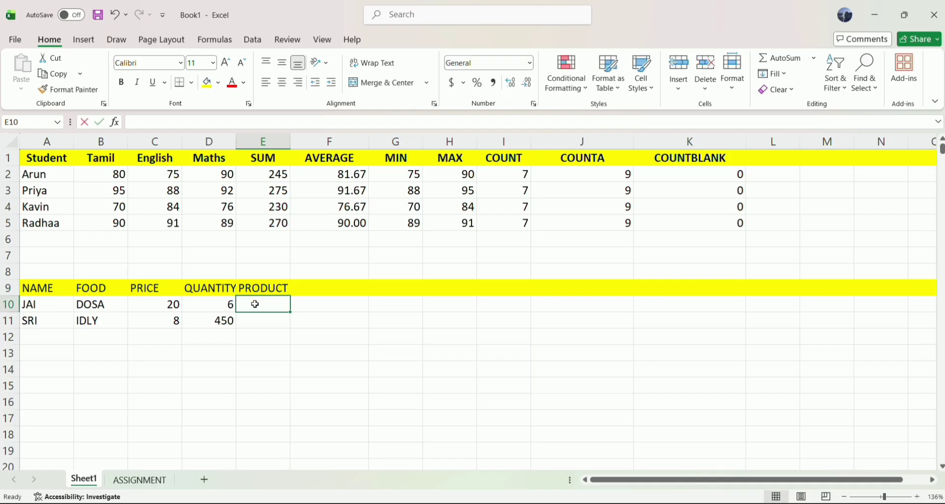
pyautogui.write('=PRO')
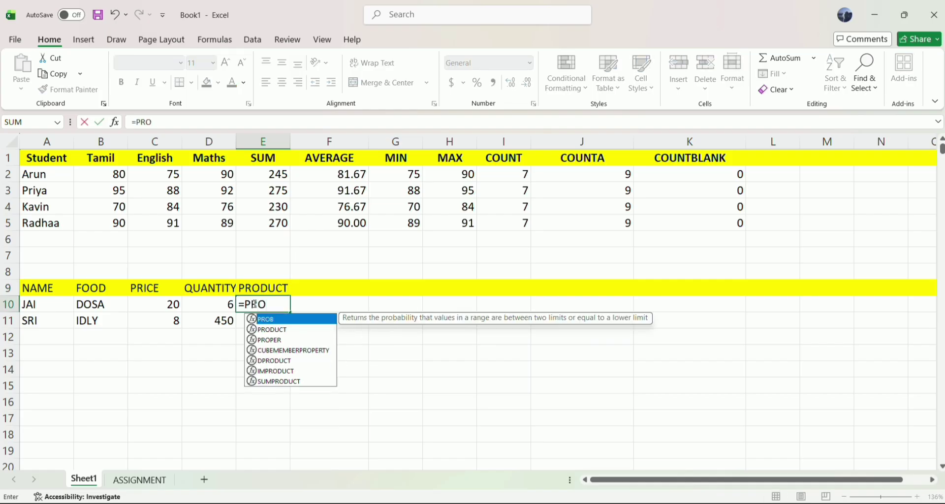
pyautogui.write('DUCT')
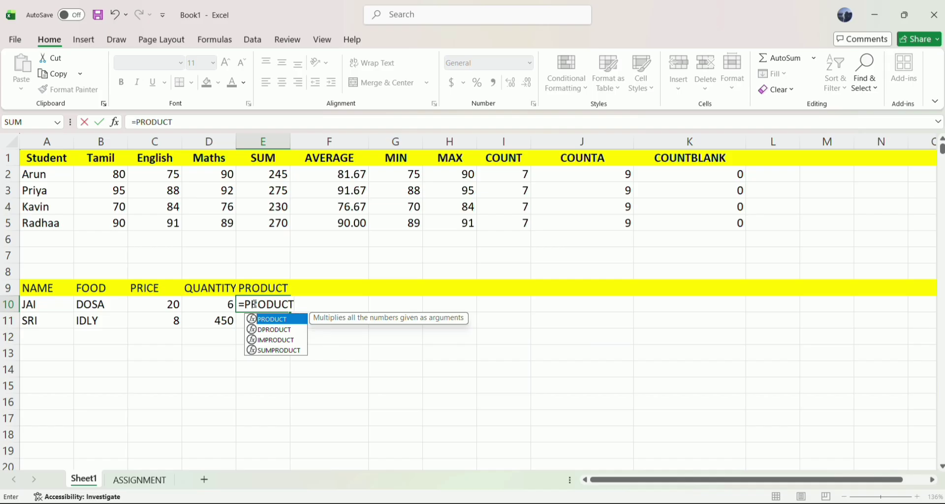
pyautogui.write('(')
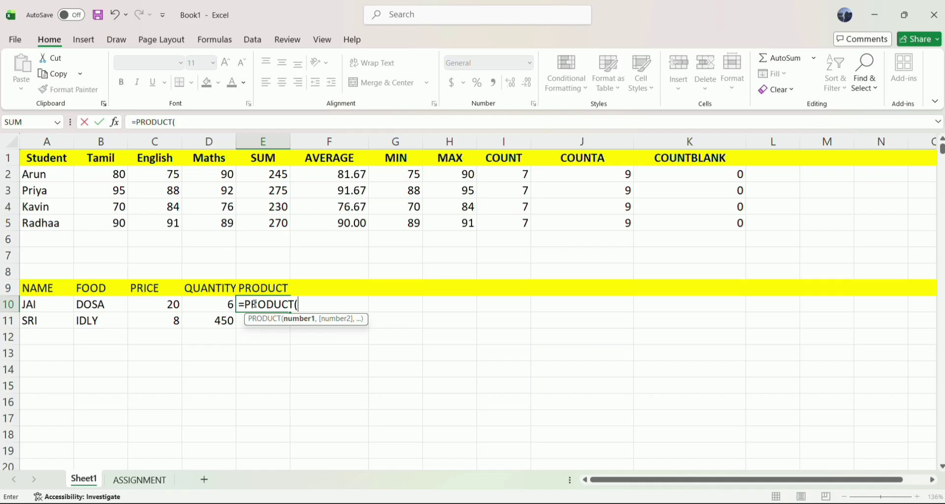
pyautogui.write('20,')
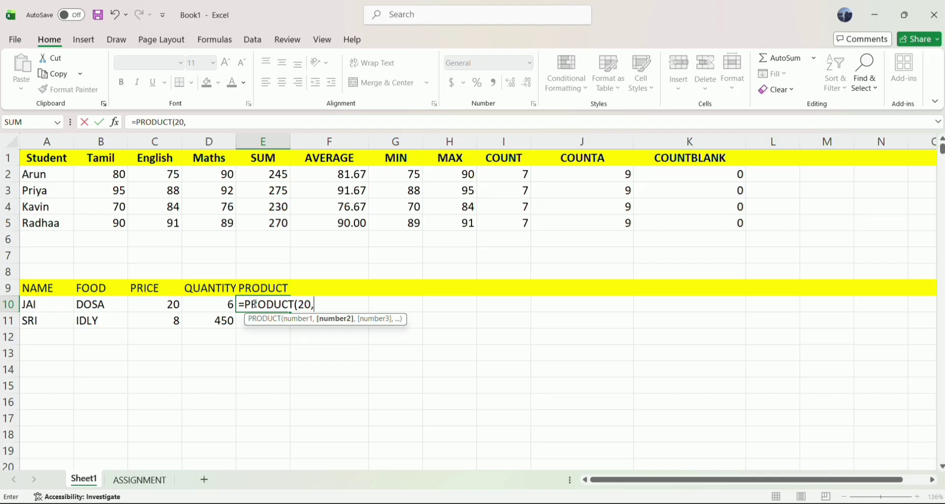
pyautogui.press('BackSpace')
pyautogui.press('BackSpace')
pyautogui.press('BackSpace')
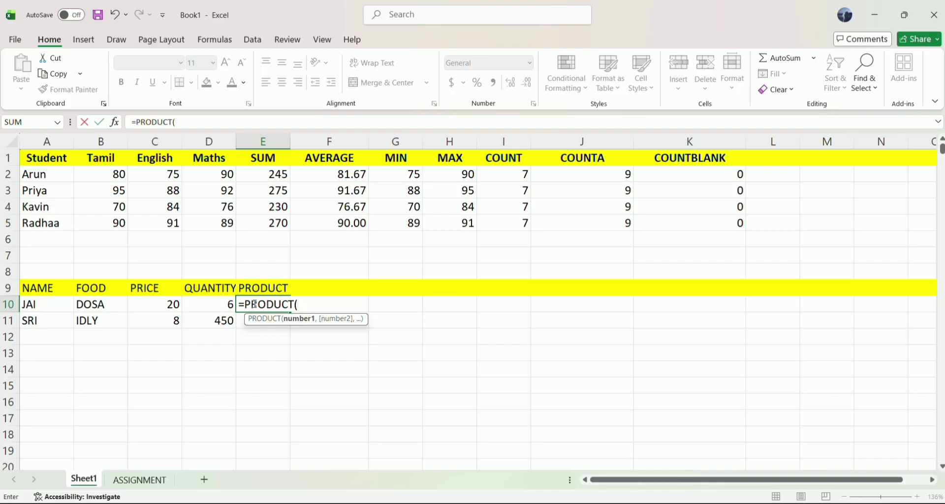
# Complete the formula in E10 as =PRODUCT(C10,D10) to multiply price by quantity.
pyautogui.click(408, 21)
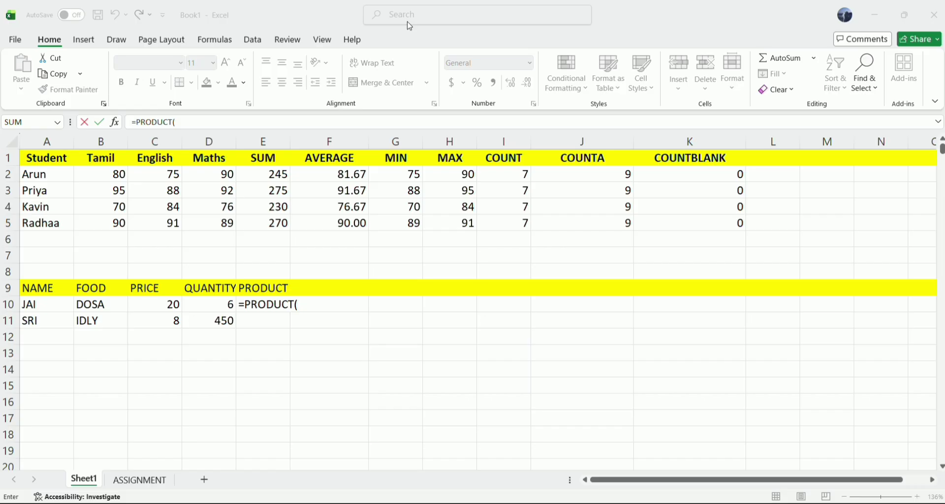
pyautogui.click(306, 305)
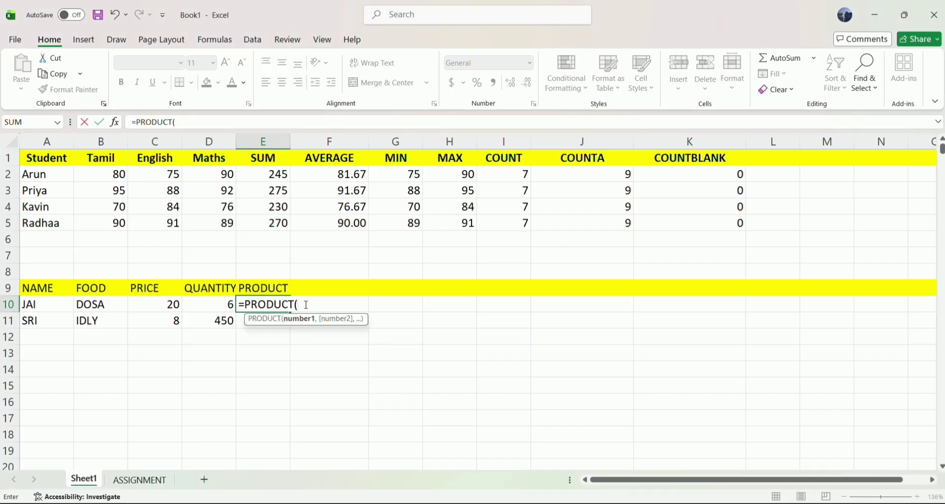
pyautogui.write('C10,')
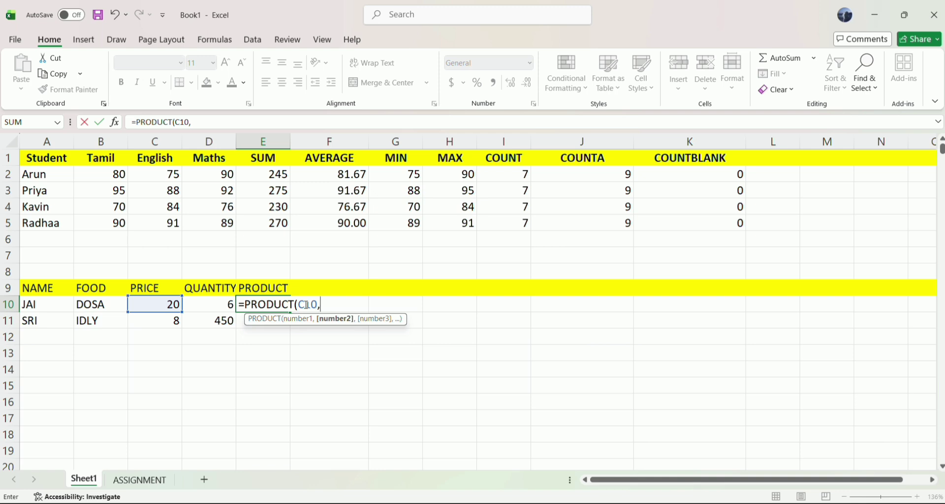
pyautogui.write('D10')
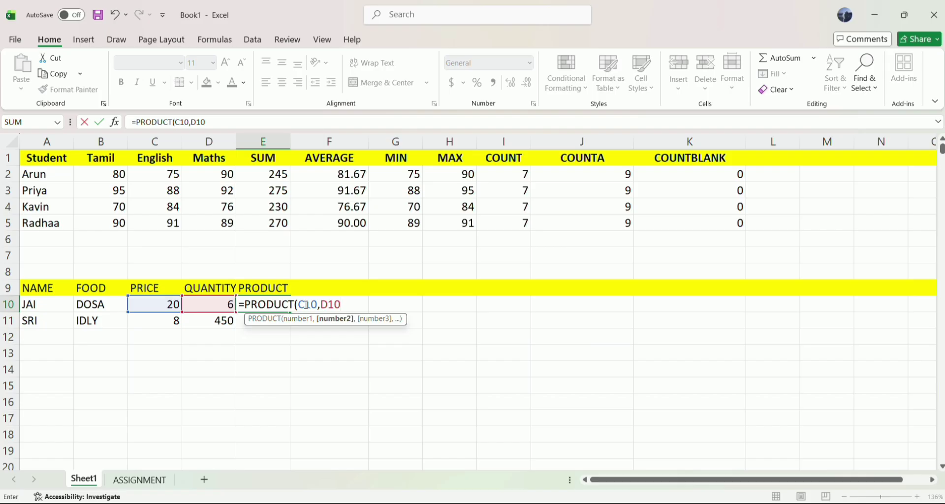
pyautogui.write(')')
pyautogui.press('Return')
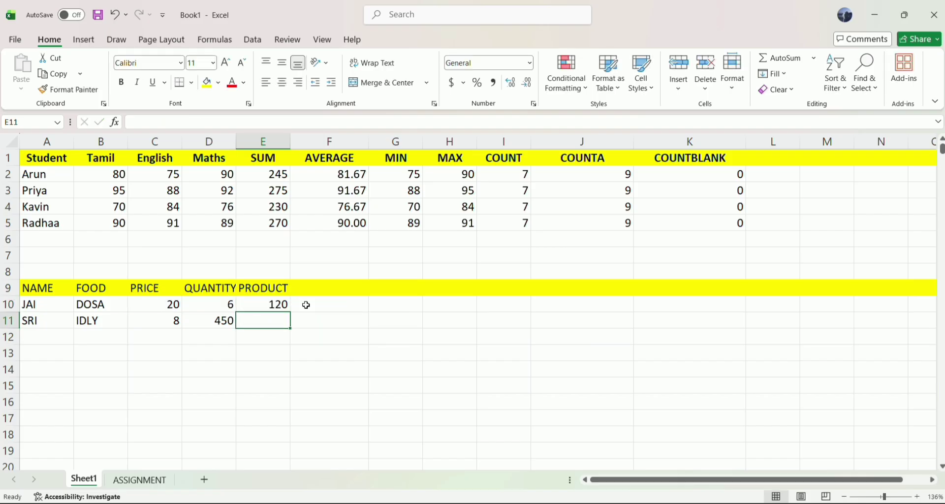
# Fill the PRODUCT formula from E10 down to E11 for the IDLY row.
pyautogui.click(275, 304)
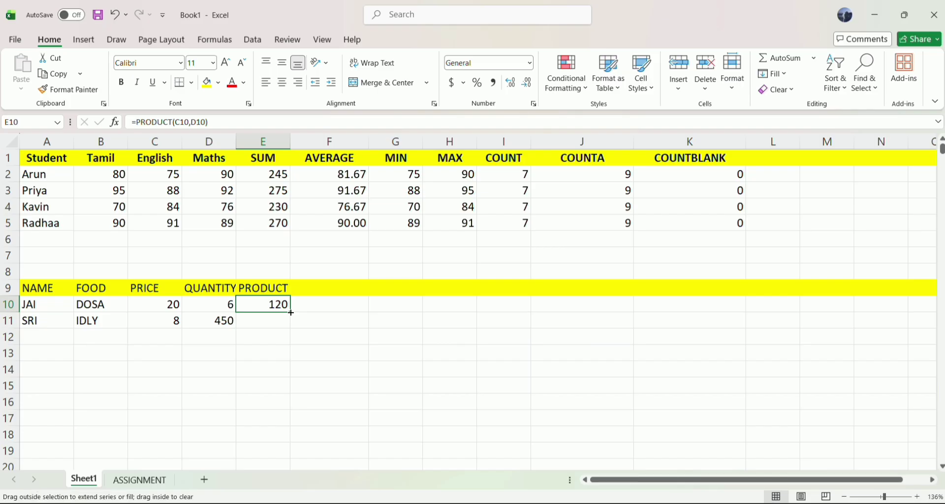
pyautogui.moveTo(291, 313); pyautogui.dragTo(289, 323)
pyautogui.click(315, 333)
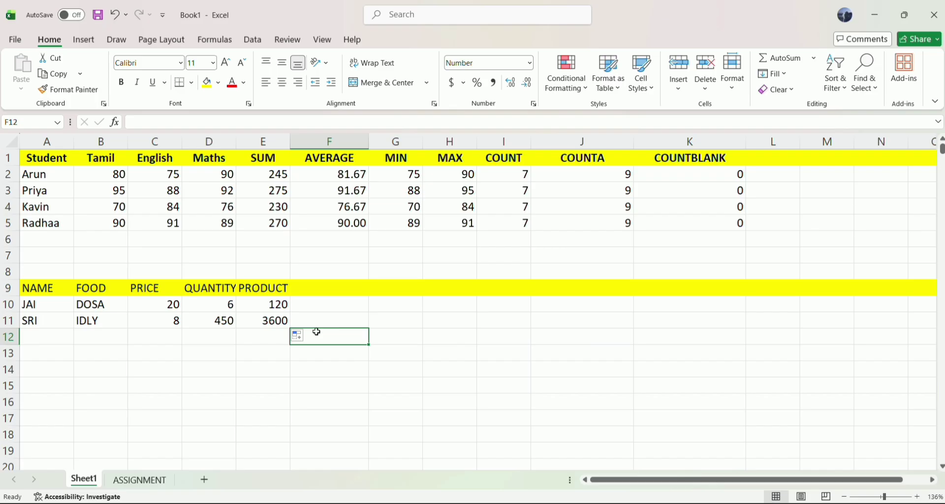
pyautogui.click(340, 289)
# Add a ROUND header in L1 and enter =ROUND(F2,1) in L2 to round the first student's average.
pyautogui.click(770, 160)
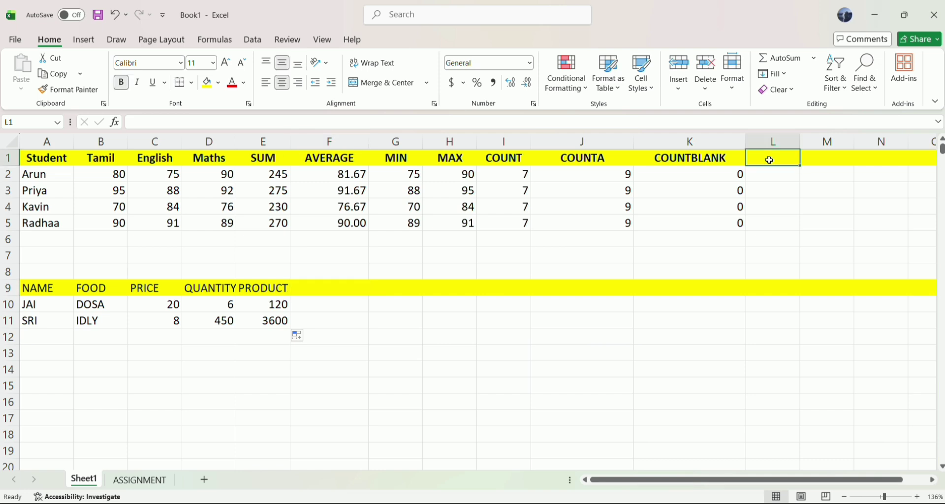
pyautogui.write('ROUND')
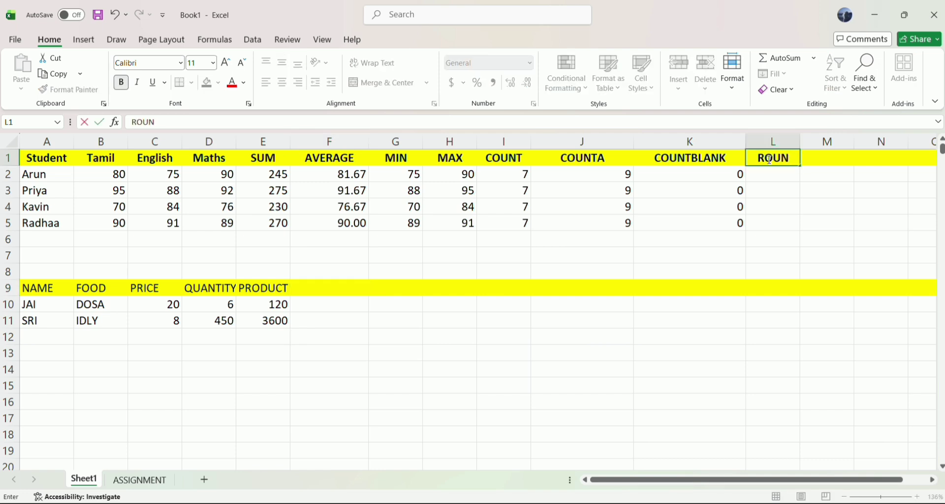
pyautogui.click(768, 171)
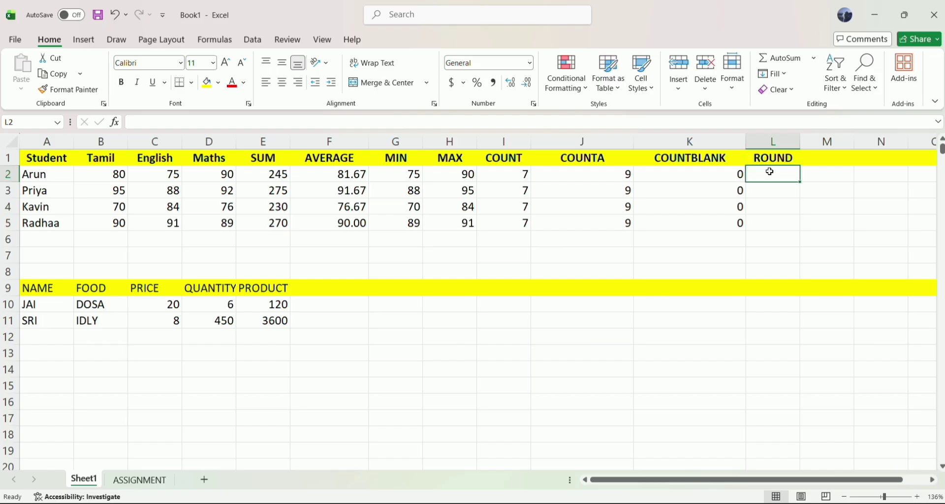
pyautogui.write('=ROUND(')
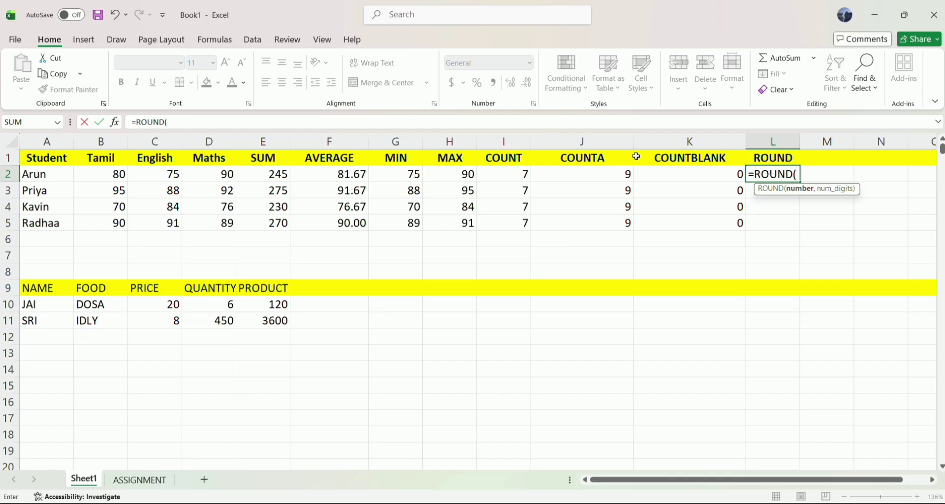
pyautogui.write('F2')
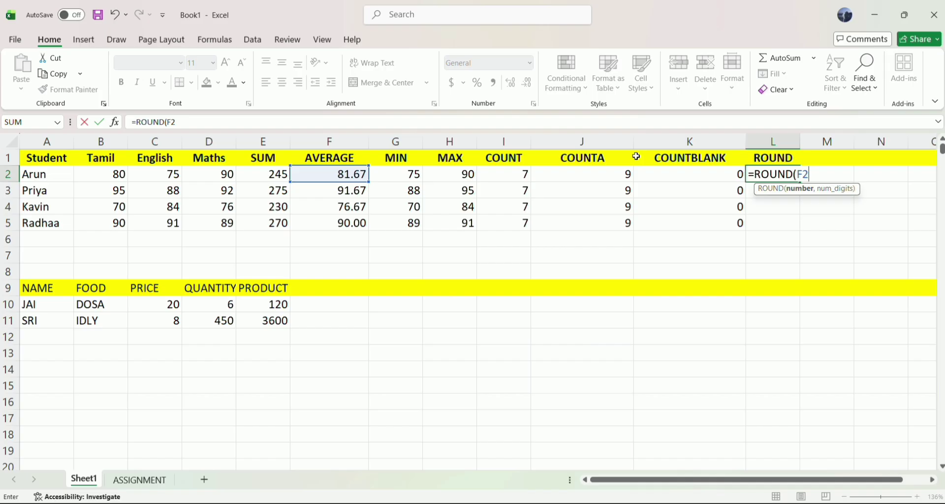
pyautogui.write(',1)')
pyautogui.press('Return')
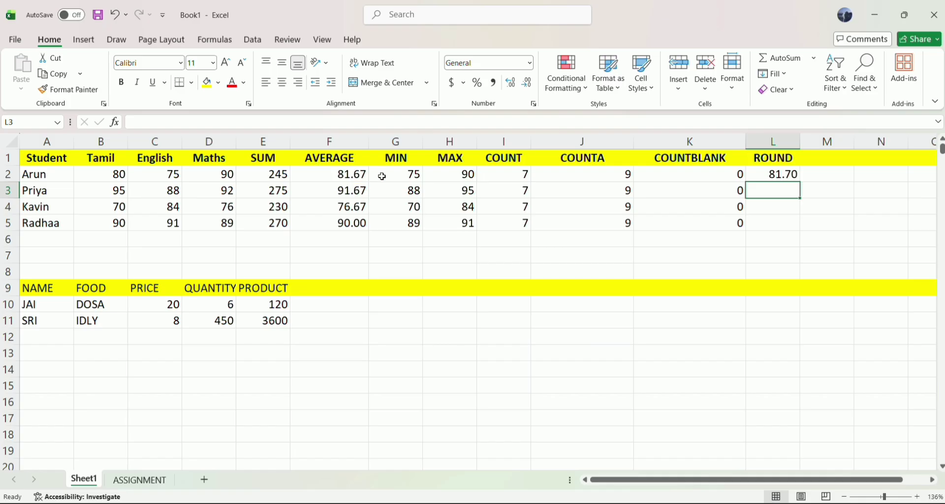
# Change the number of digits in the L2 rounding formula so it reads =ROUND(F2,0).
pyautogui.click(785, 175)
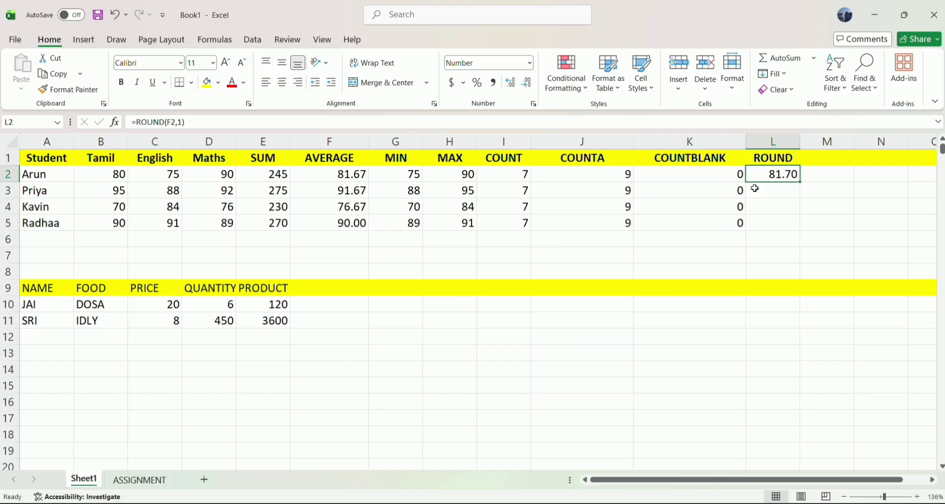
pyautogui.click(532, 121)
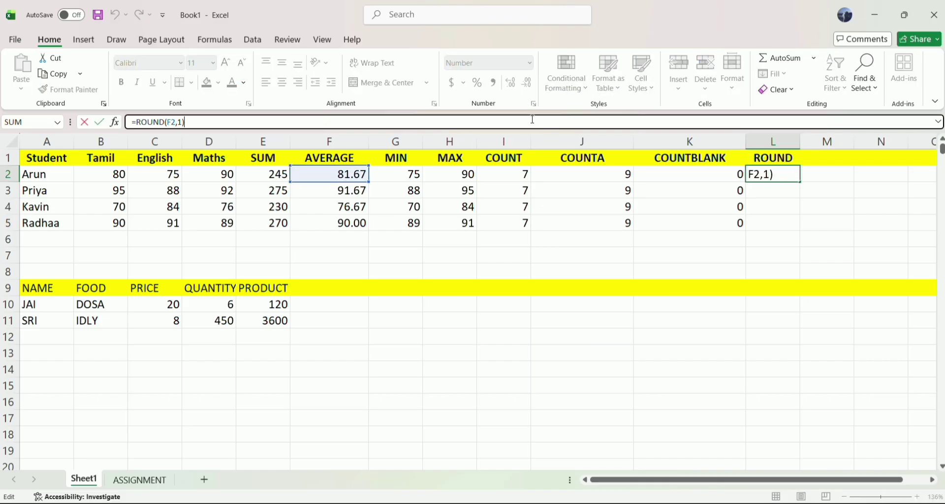
pyautogui.press('BackSpace')
pyautogui.press('BackSpace')
pyautogui.write('0')
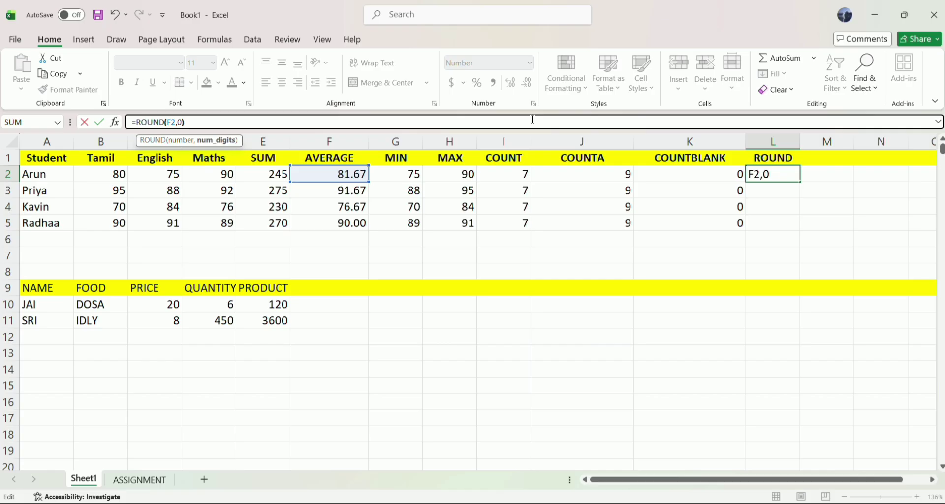
pyautogui.write(')')
pyautogui.press('Return')
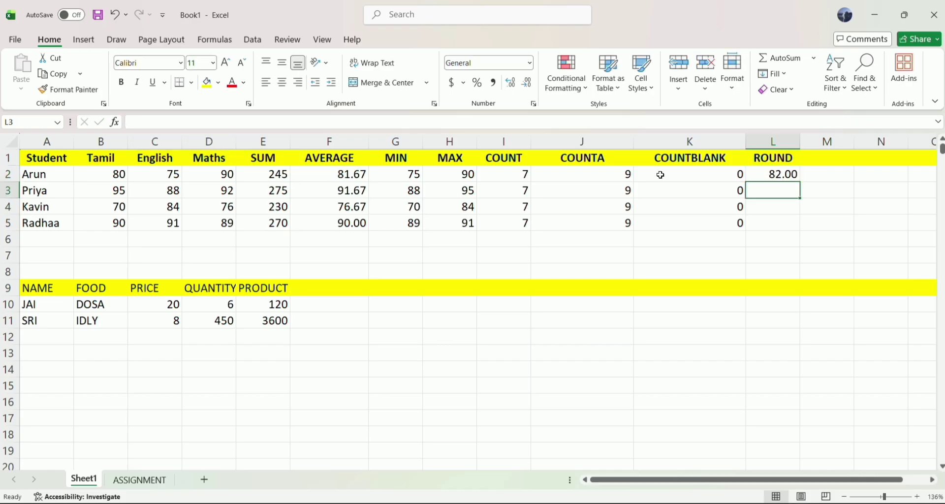
pyautogui.click(407, 29)
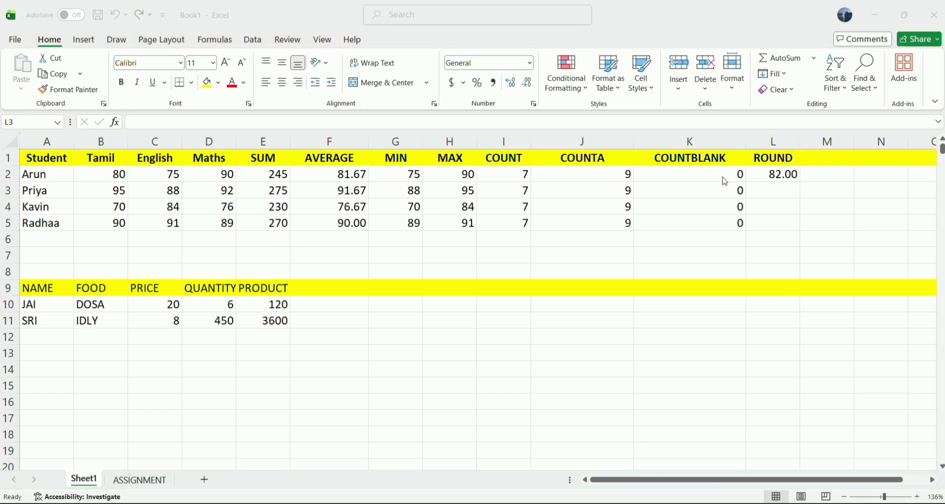
pyautogui.click(331, 178)
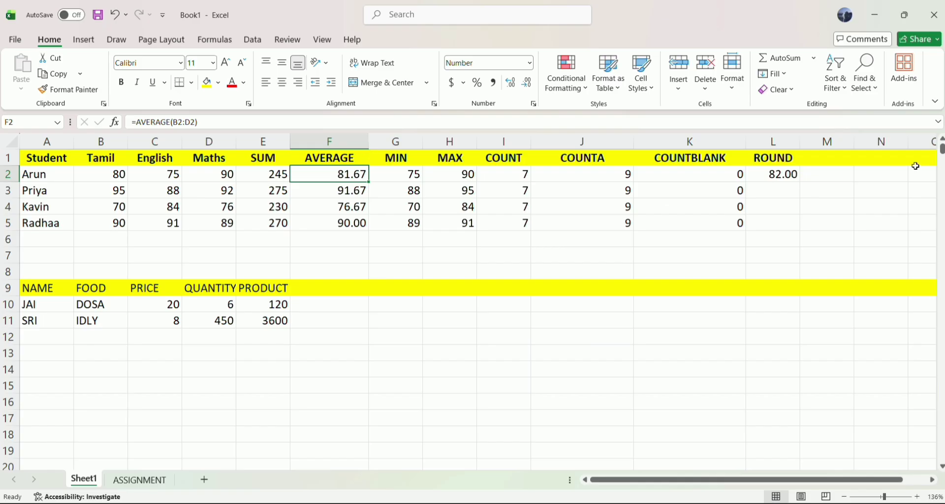
pyautogui.doubleClick(783, 178)
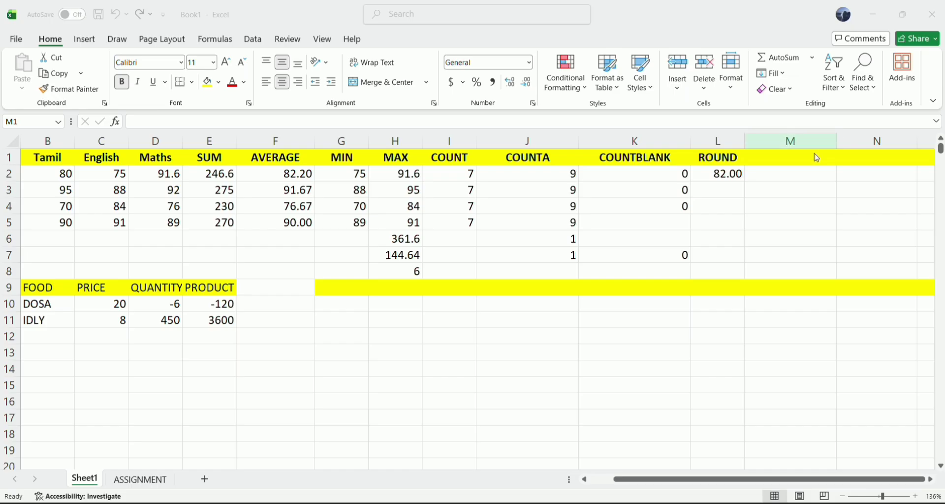
# Add the column headers ROUNDUP in M1 and ROUNDDOWN in N1.
pyautogui.hotkey('ctrl', 'space')
pyautogui.write('ROU')
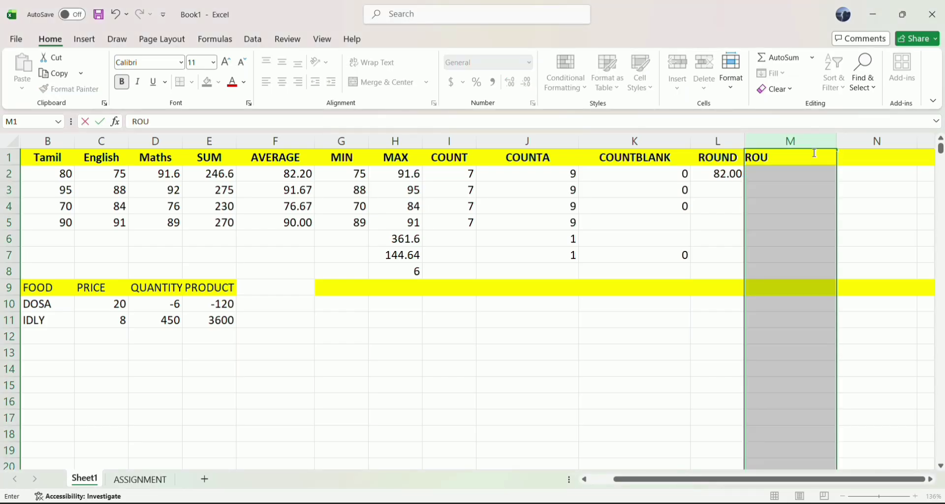
pyautogui.write('NDUP')
pyautogui.click(866, 162)
pyautogui.write('ROUNDDO')
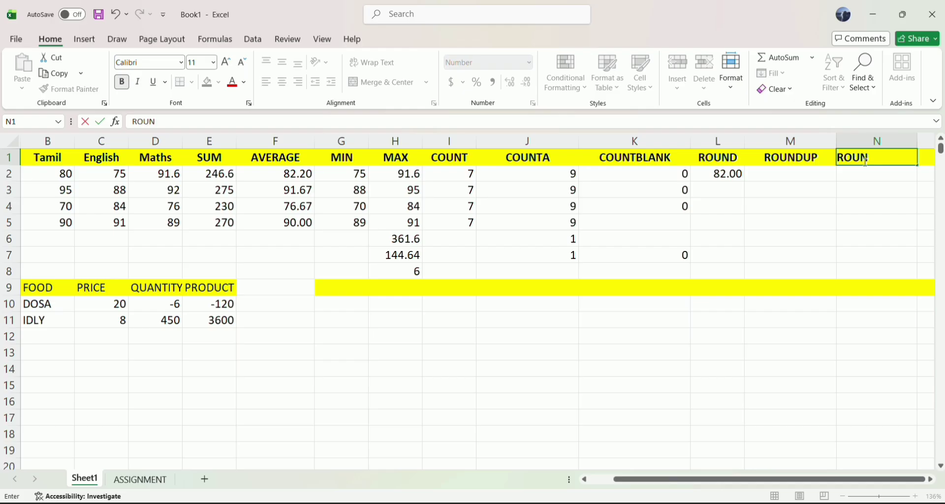
pyautogui.write('WN')
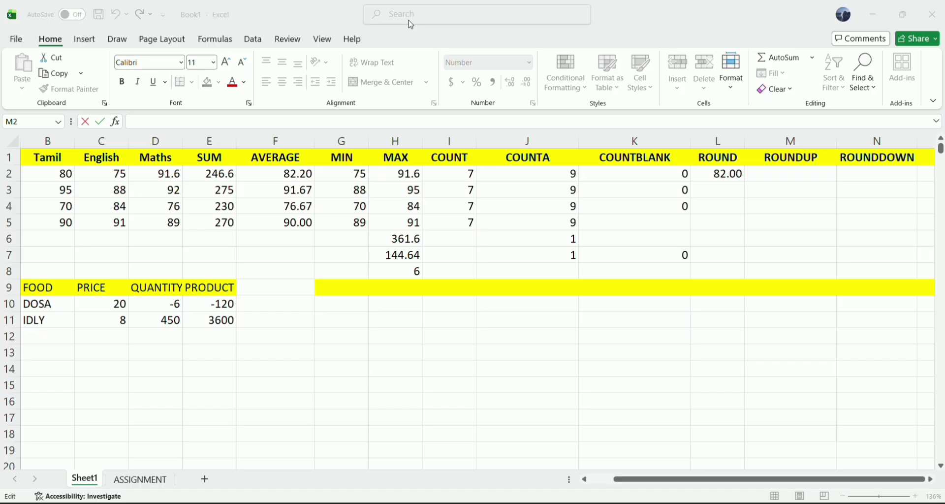
# Enter =ROUNDUP(F2,0) in M2 to round the first student's average up to a whole number.
pyautogui.click(791, 177)
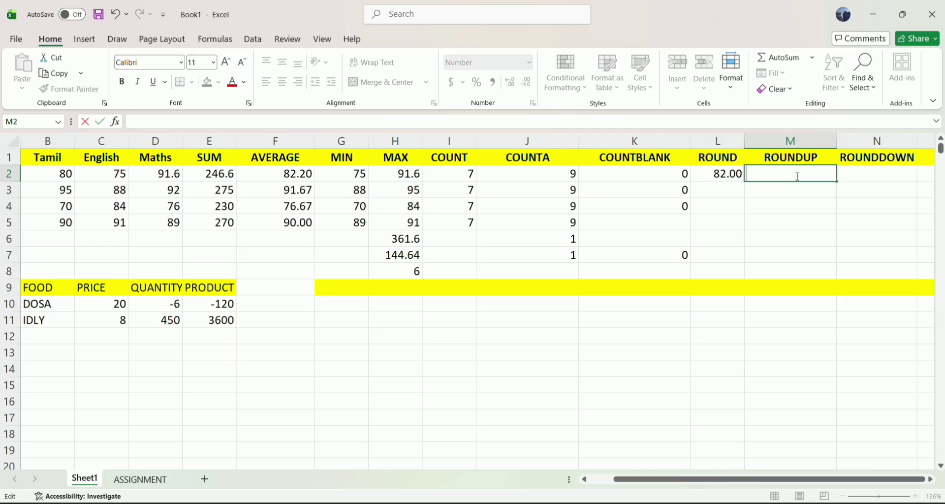
pyautogui.write('=ROUNDUP')
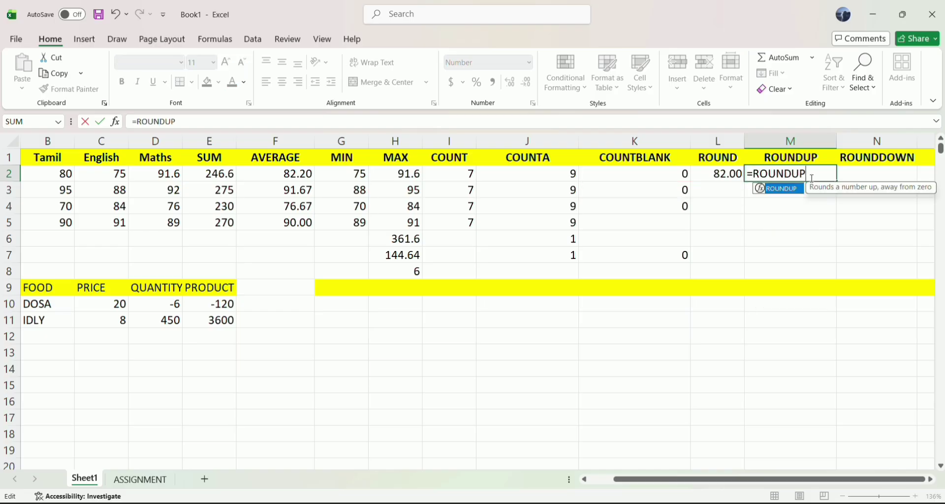
pyautogui.write('(F2,')
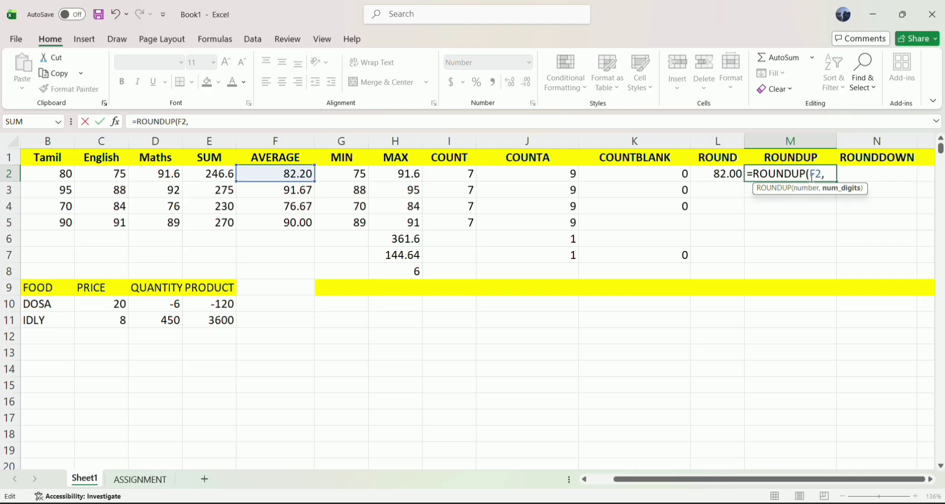
pyautogui.write('0)')
pyautogui.press('Return')
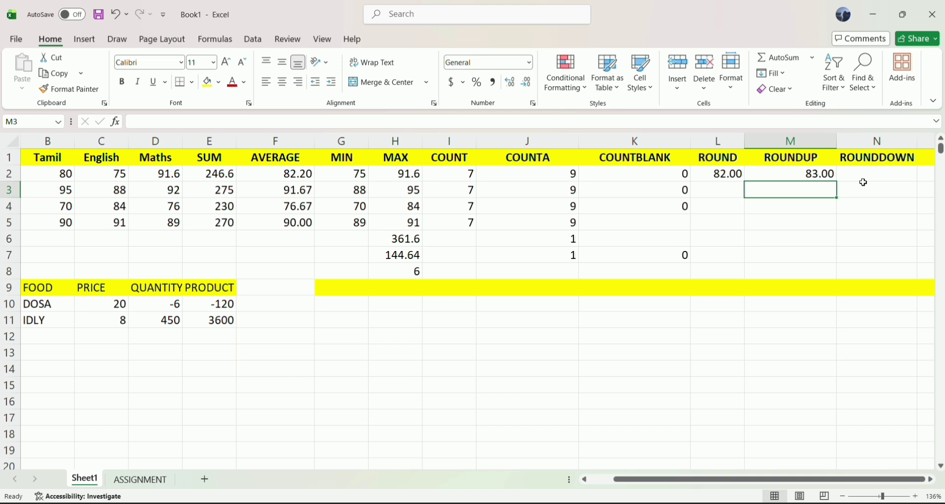
# Try to round the first student's average down in N2 with =ROUNDOWN(F2,0).
pyautogui.click(889, 177)
pyautogui.write('=')
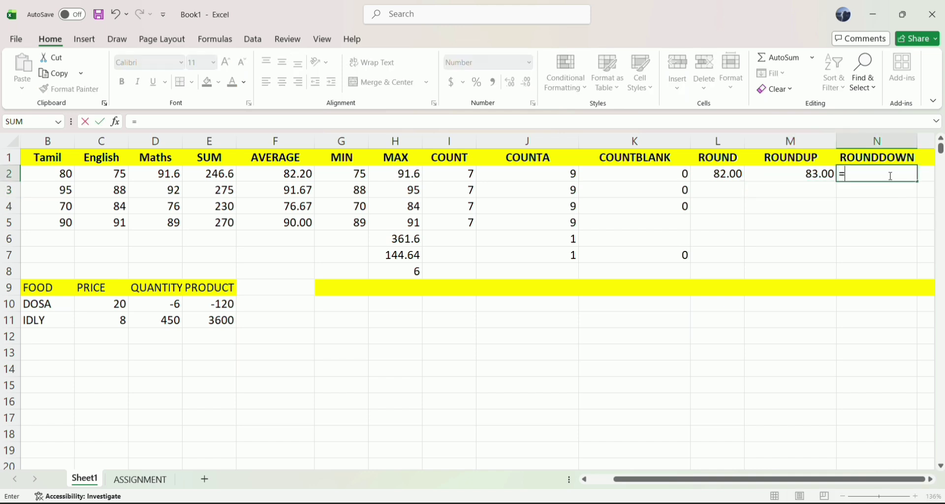
pyautogui.write('RO')
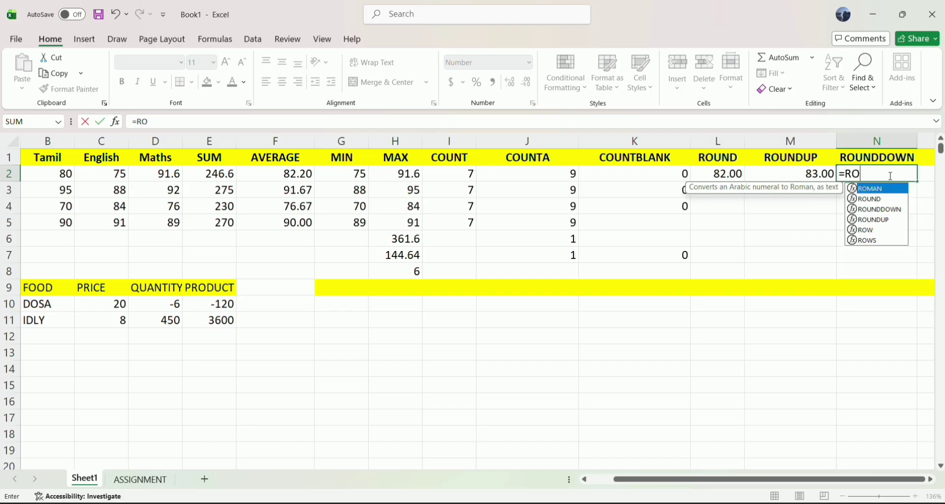
pyautogui.write('UNDOWN')
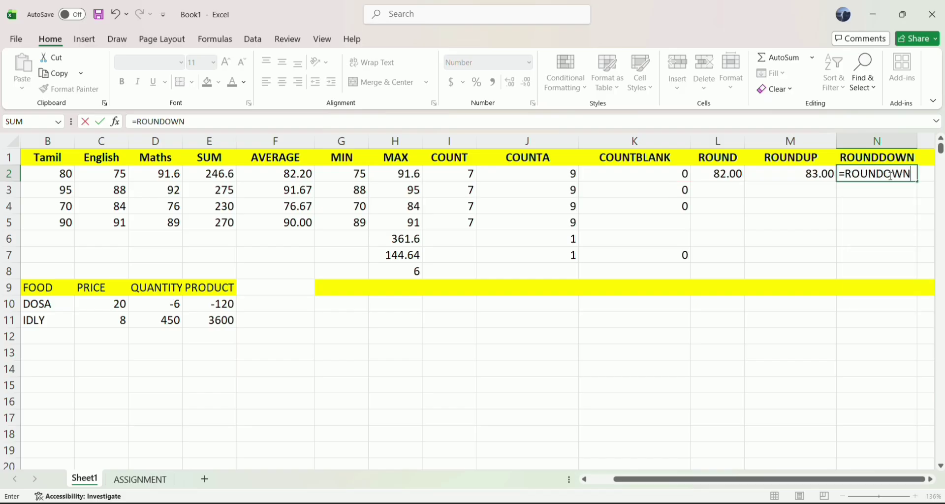
pyautogui.write('(F2')
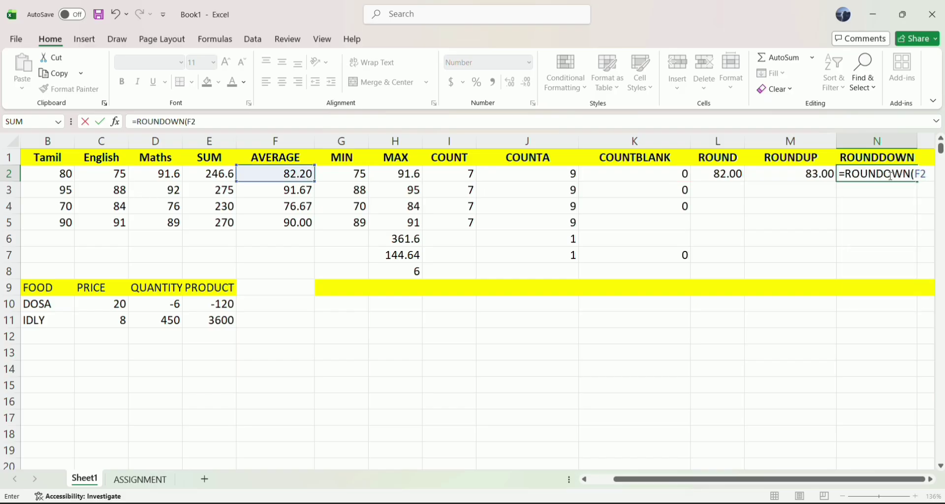
pyautogui.write(',0)')
pyautogui.press('Return')
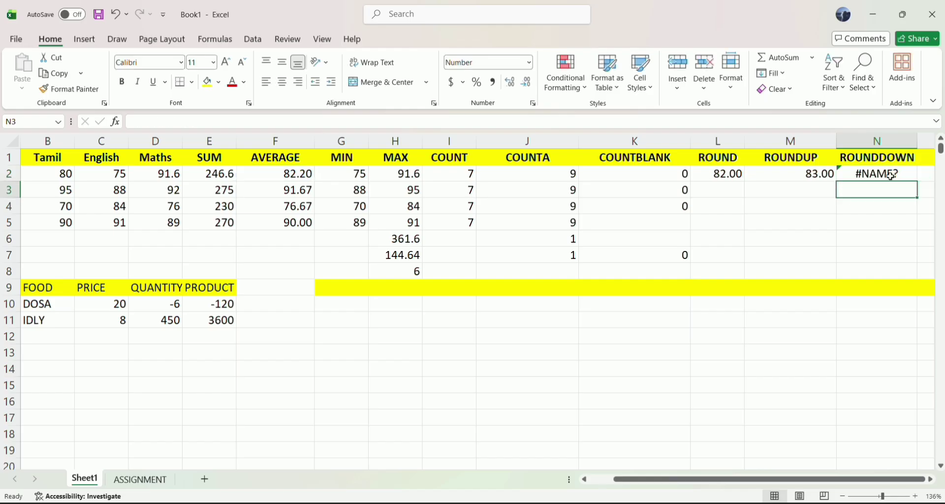
# Replace the misspelled formula in N2 with =ROUNDDOWN(F2,0) for the first student's average.
pyautogui.click(891, 176)
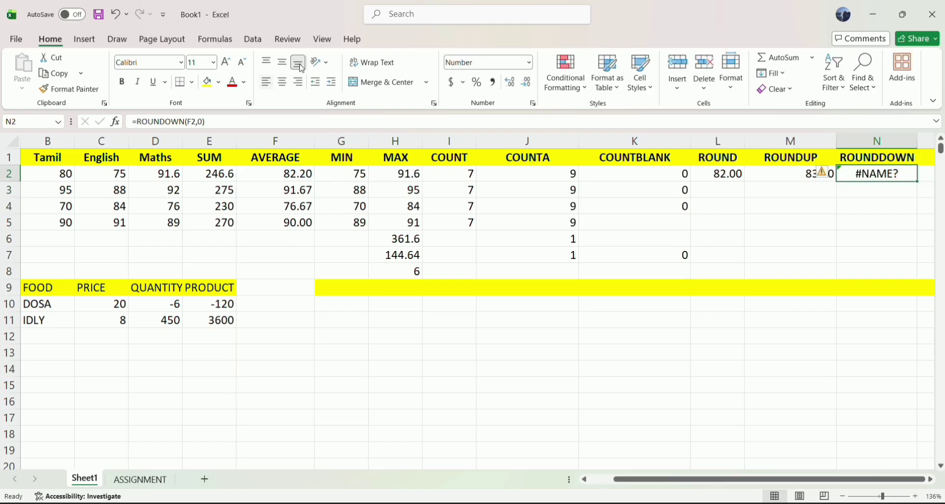
pyautogui.click(403, 26)
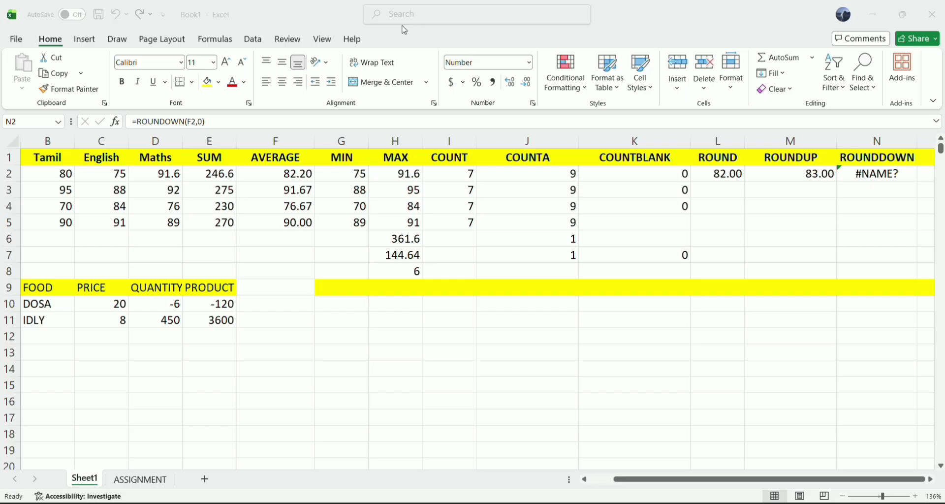
pyautogui.click(354, 6)
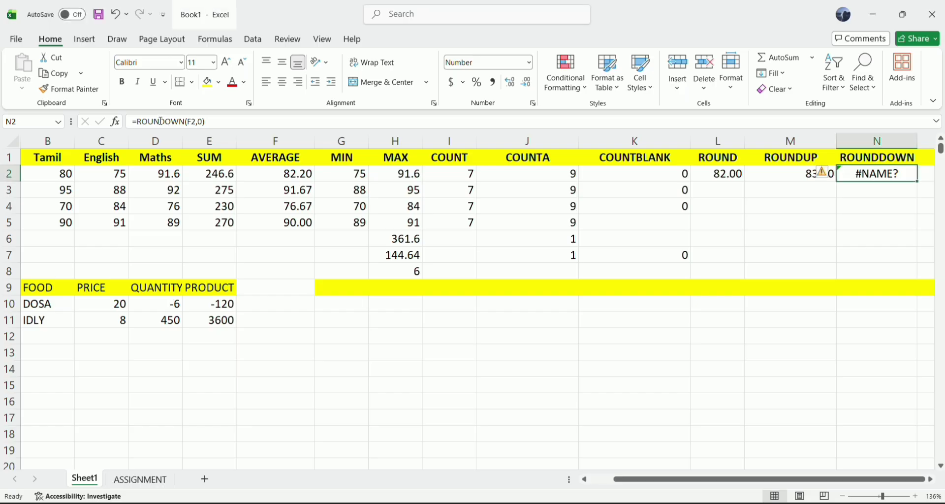
pyautogui.write('D')
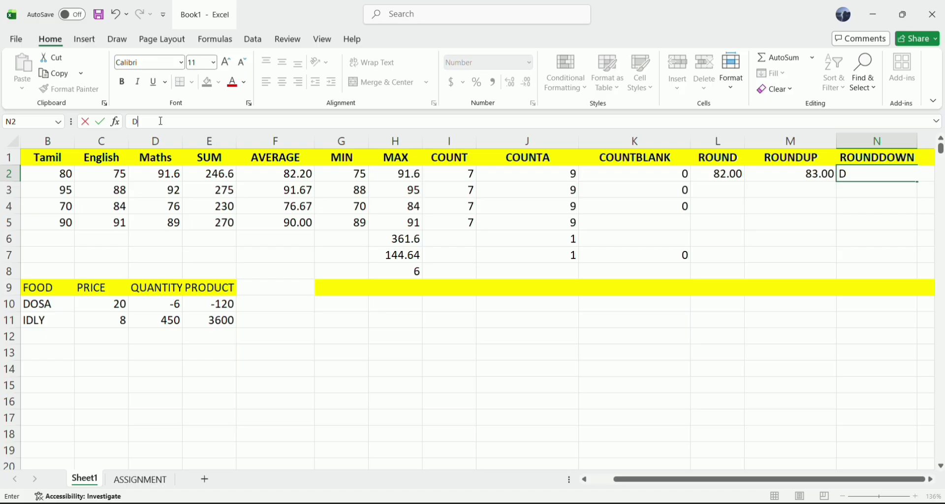
pyautogui.click(161, 121)
pyautogui.press('BackSpace')
pyautogui.write('=R')
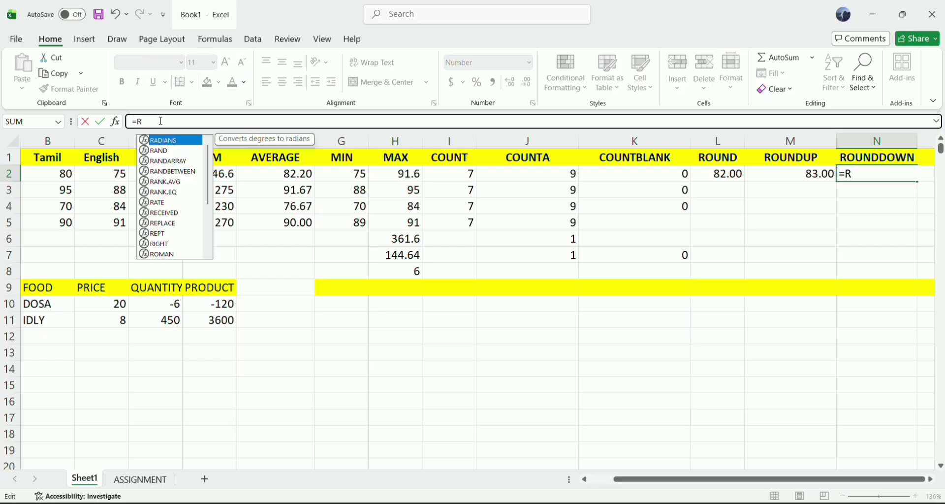
pyautogui.write('OUNDDO')
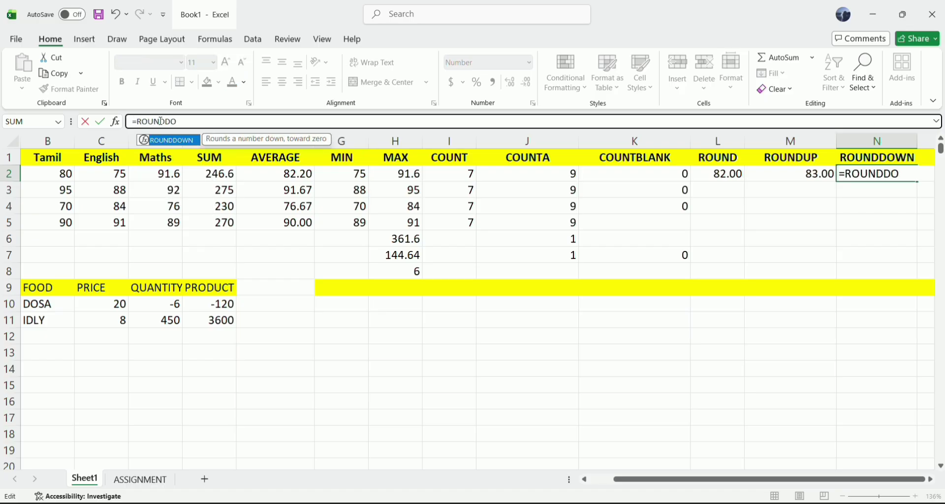
pyautogui.write('WN(F2,')
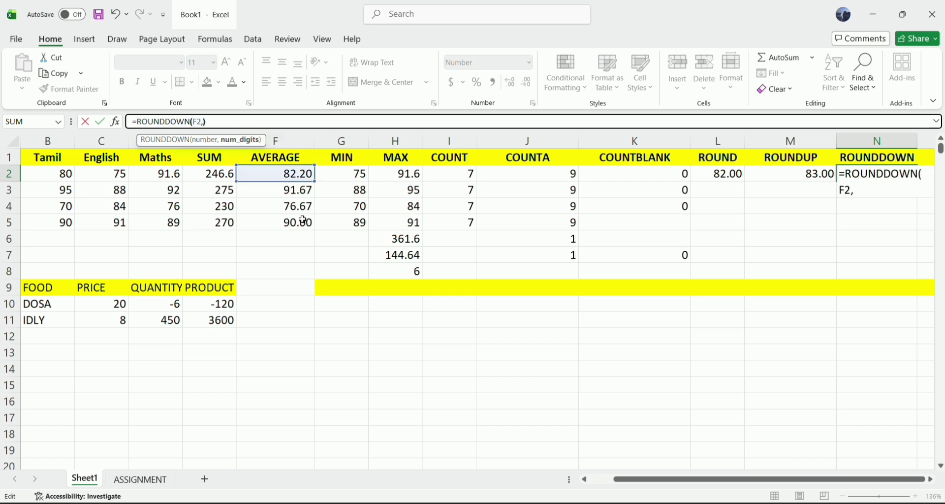
pyautogui.write(')0')
pyautogui.press('Delete')
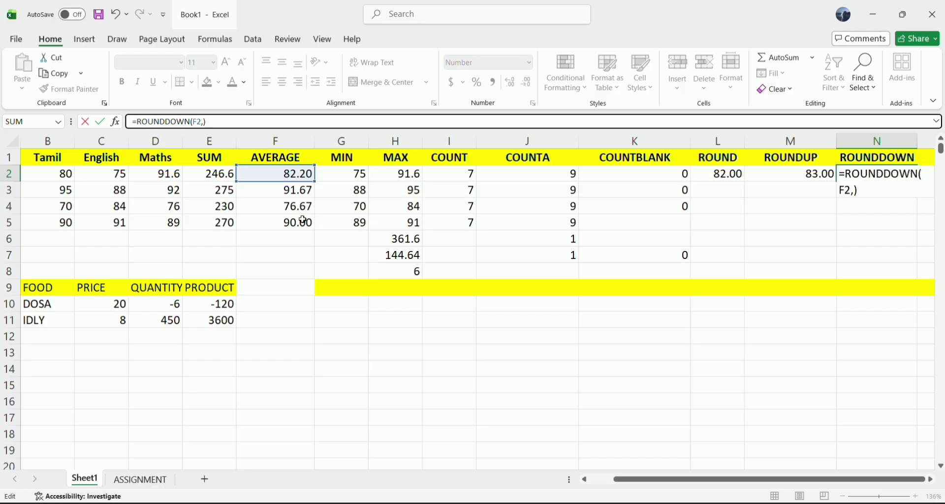
pyautogui.press('BackSpace')
pyautogui.write('0')
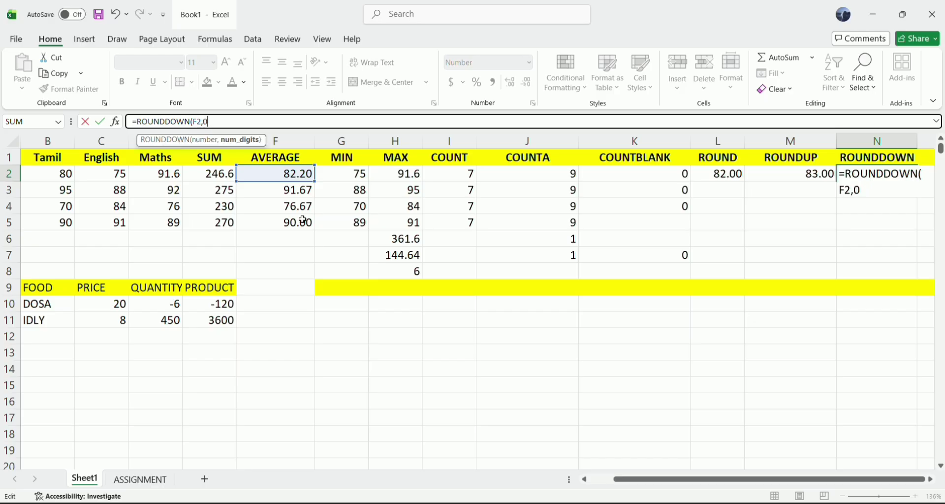
pyautogui.press('Return')
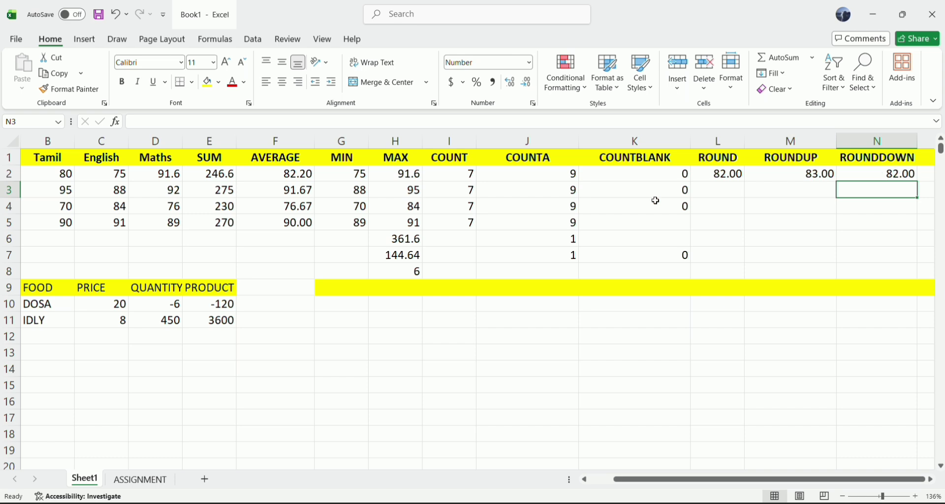
# Add an ABS header in F9 beside PRODUCT and enter =ABS(-56) in F10.
pyautogui.click(270, 292)
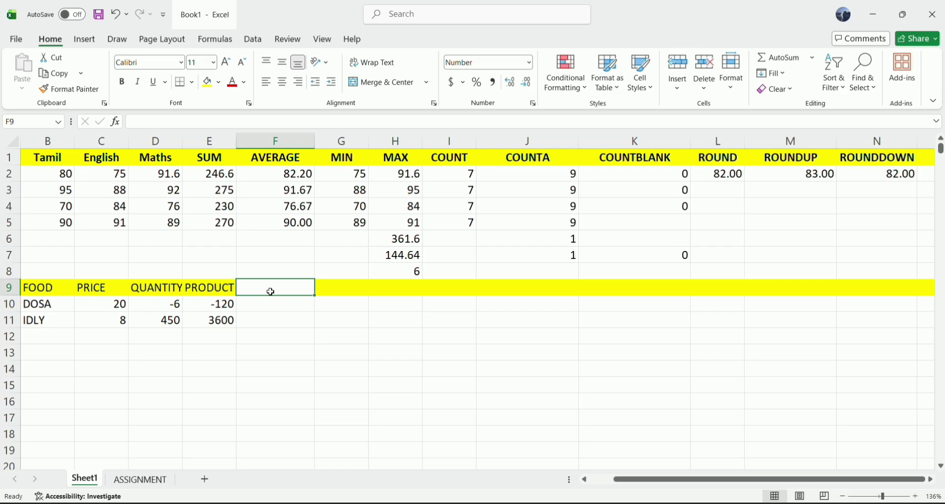
pyautogui.doubleClick(271, 292)
pyautogui.write('A')
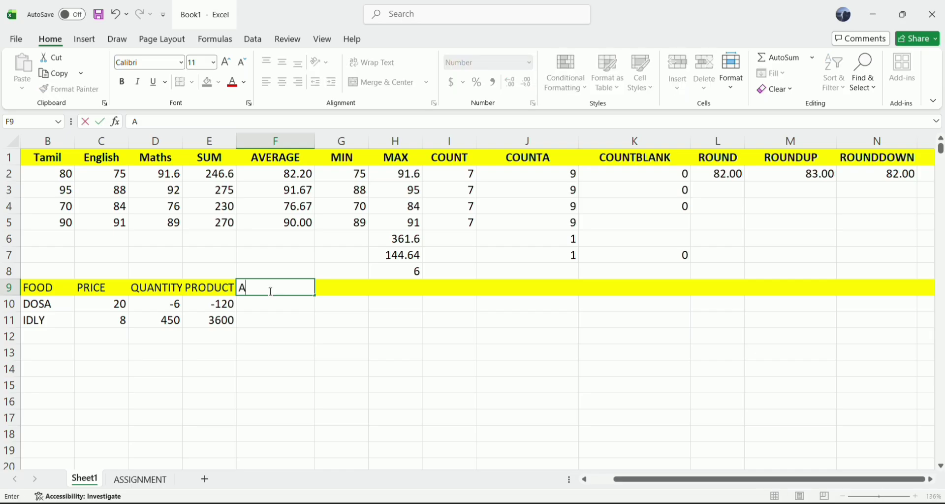
pyautogui.write('BS')
pyautogui.click(277, 306)
pyautogui.write('=A')
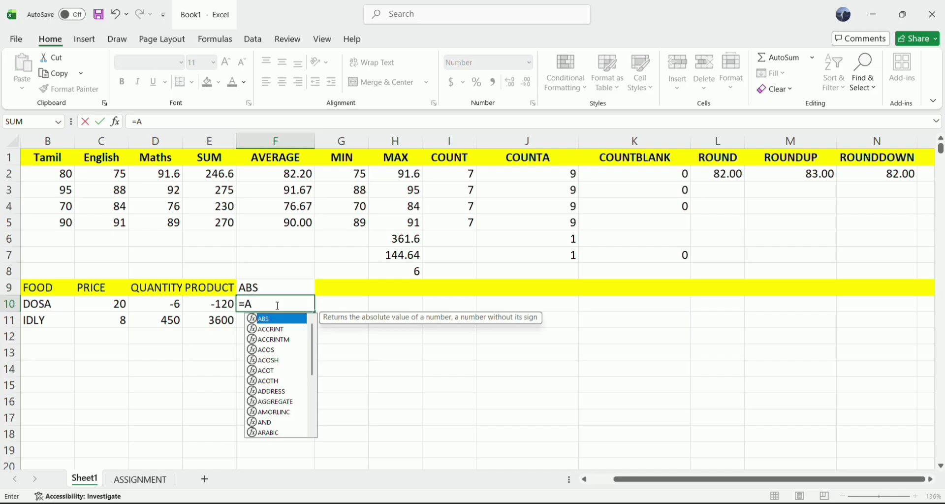
pyautogui.write('BS(')
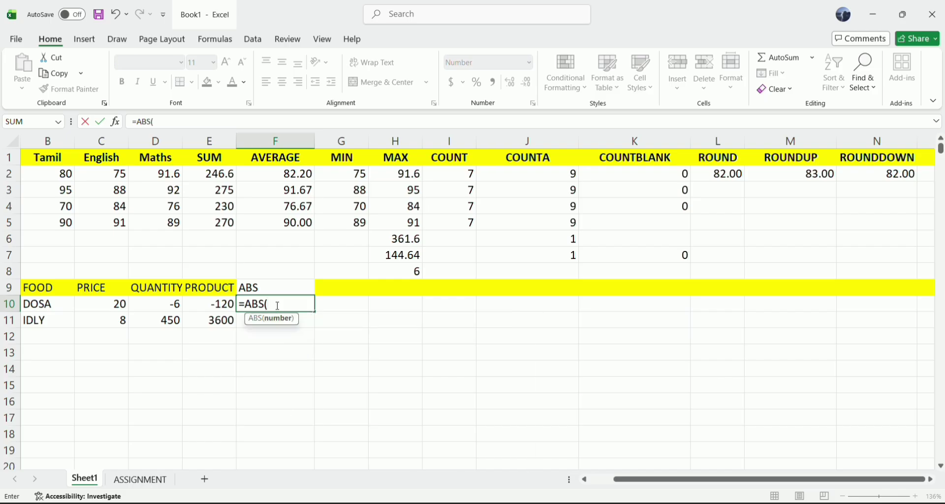
pyautogui.write('-56)')
pyautogui.press('Return')
pyautogui.click(299, 303)
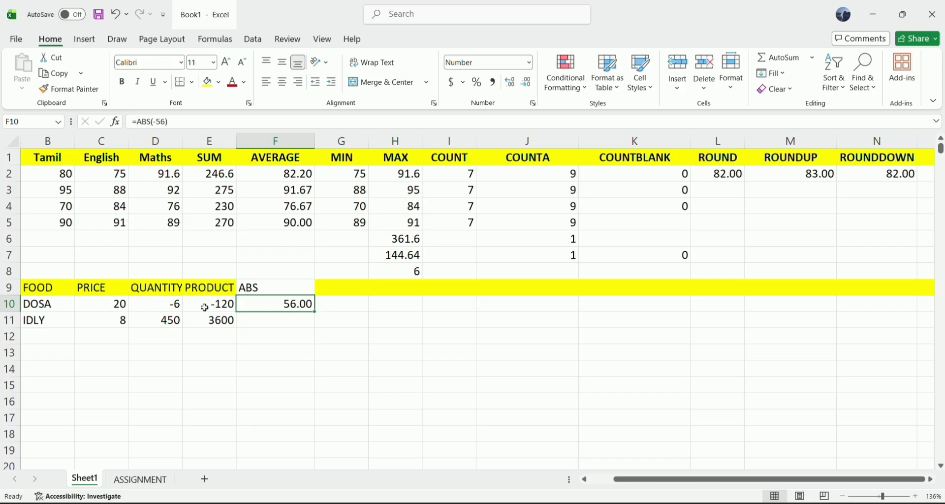
# Enter =ABS(D10) in G10 to get the absolute value of the DOSA quantity.
pyautogui.click(331, 304)
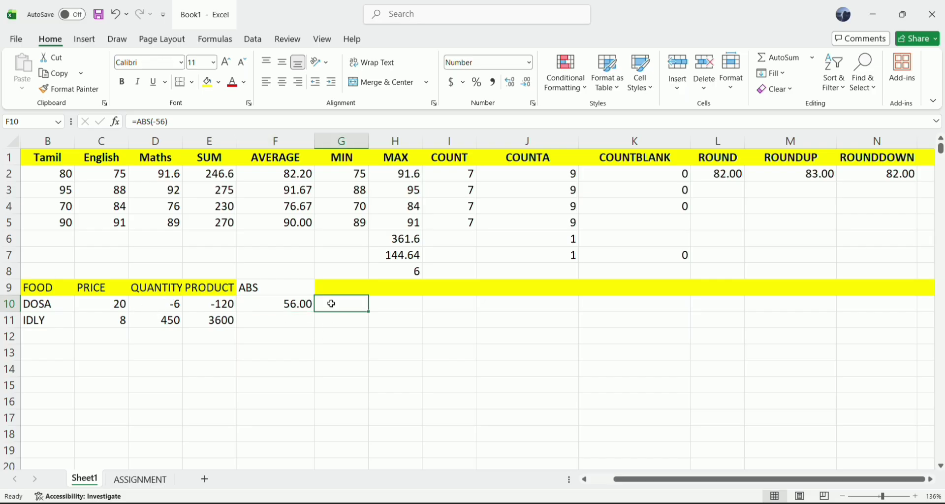
pyautogui.write('=ABS')
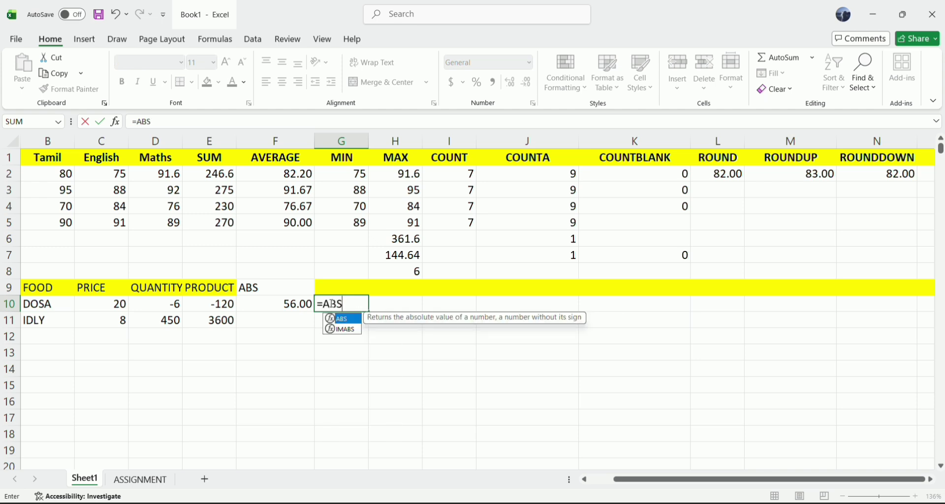
pyautogui.write('(D10')
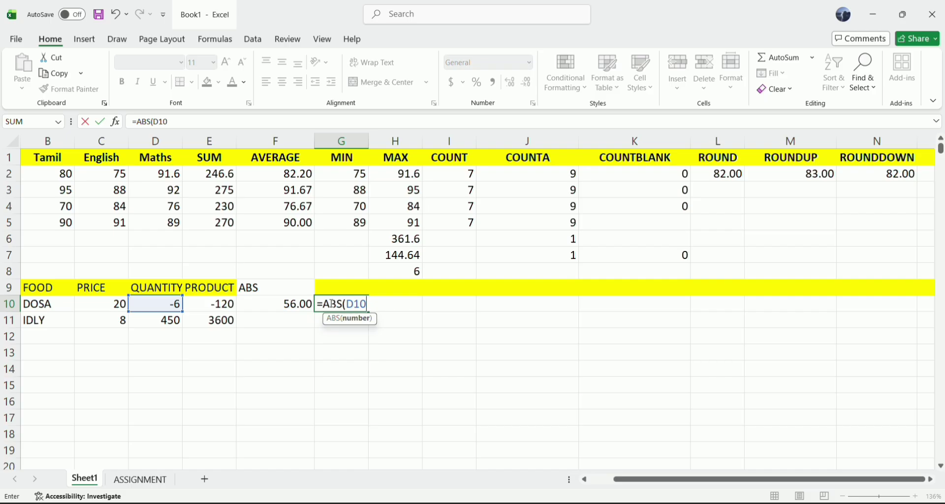
pyautogui.write(')')
pyautogui.press('Return')
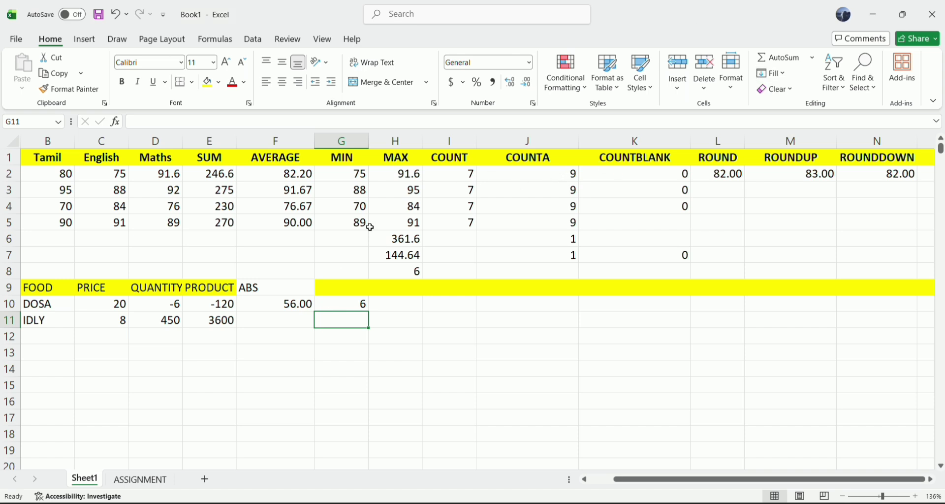
# Enter the numbers 2, 3, 4 and 5 in cells K10 to K13.
pyautogui.click(628, 316)
pyautogui.click(655, 300)
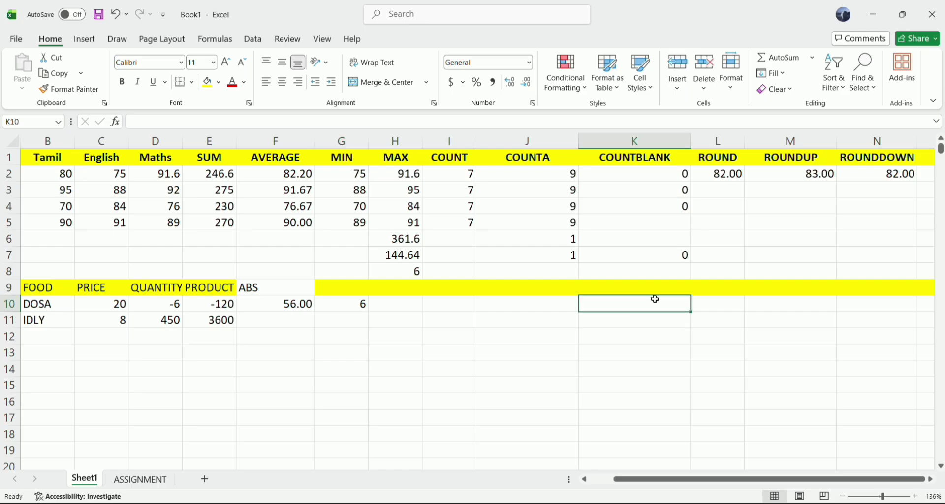
pyautogui.write('2')
pyautogui.press('Return')
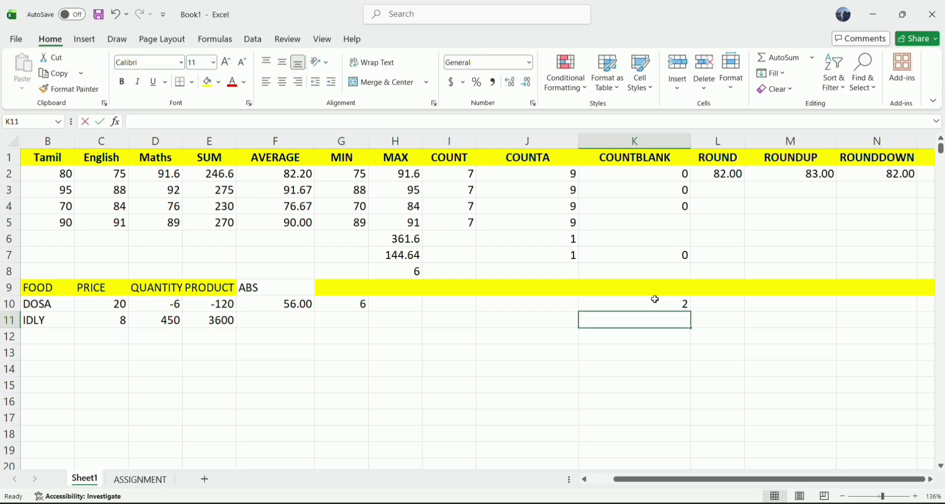
pyautogui.write('3')
pyautogui.press('Return')
pyautogui.write('4')
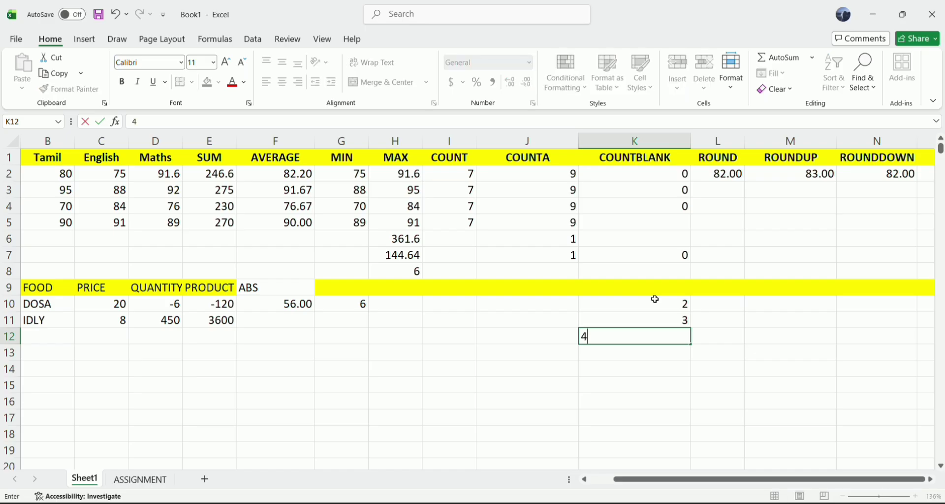
pyautogui.press('Return')
pyautogui.write('5')
pyautogui.press('Return')
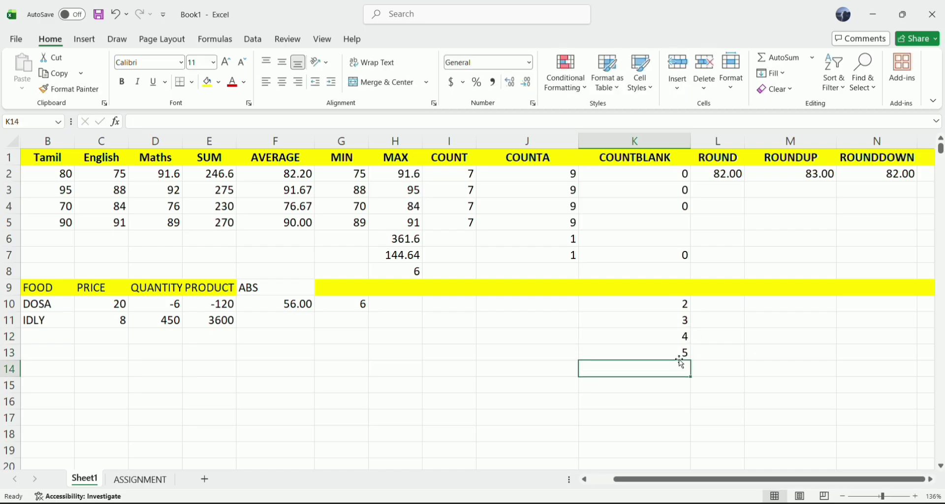
# Fill the value 2 from K10 down through K13.
pyautogui.click(675, 304)
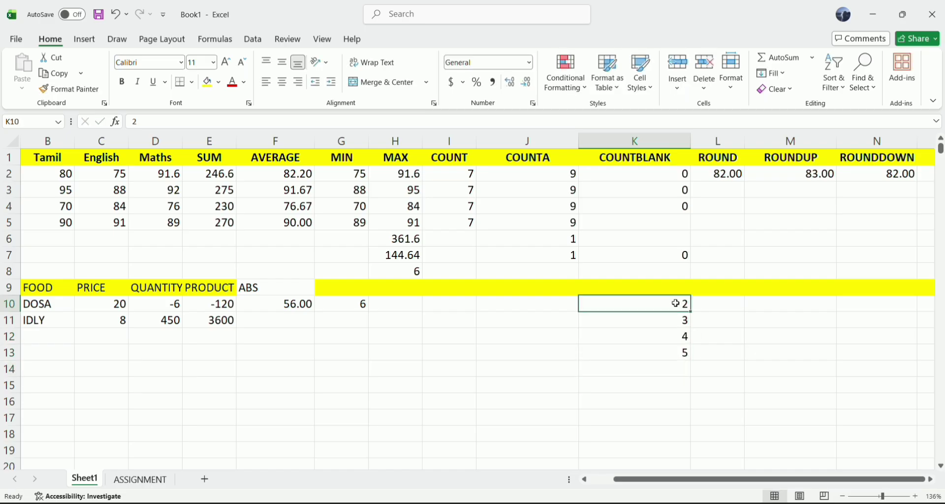
pyautogui.moveTo(691, 312); pyautogui.dragTo(690, 355)
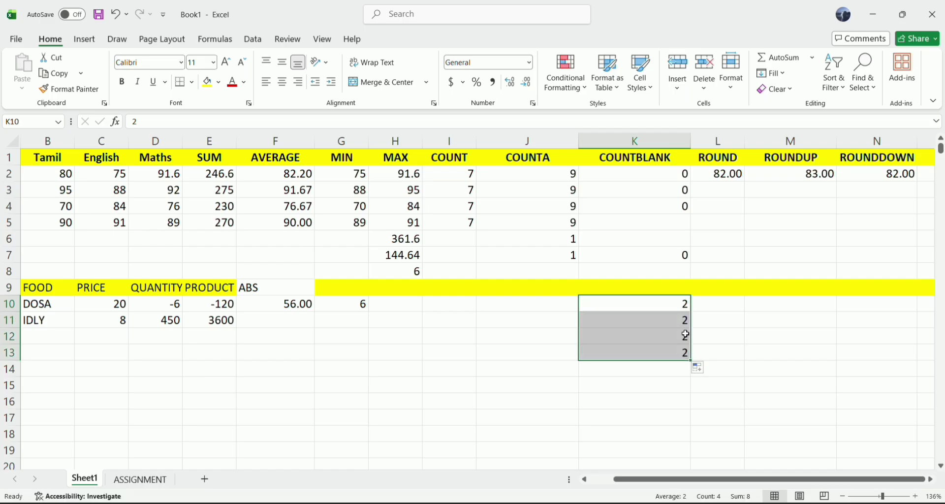
pyautogui.press('Down')
pyautogui.click(663, 305)
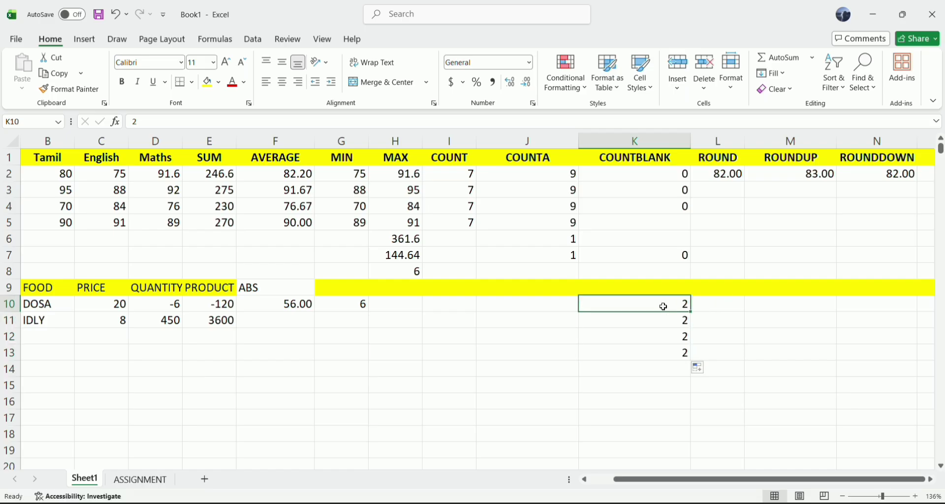
# Enter the numbers 2, 3, 4 and 5 in cells L10 to L13.
pyautogui.click(720, 307)
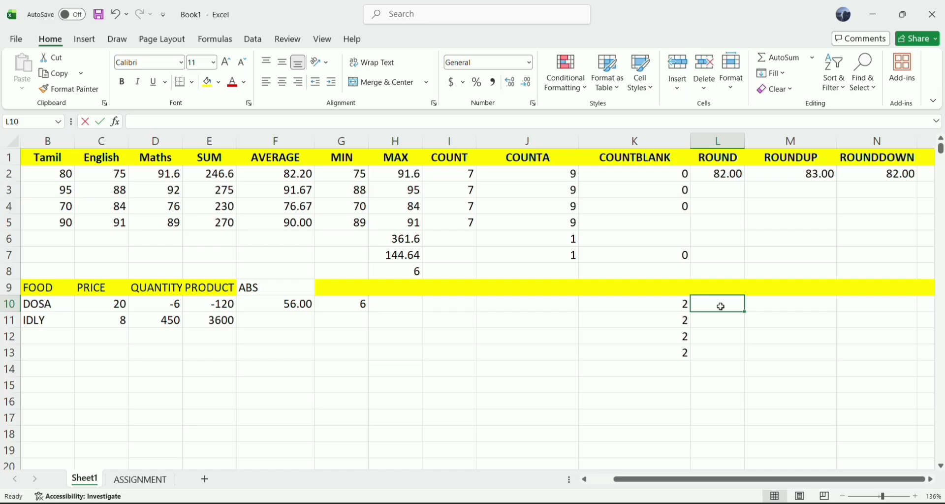
pyautogui.write('2')
pyautogui.press('Return')
pyautogui.write('3')
pyautogui.press('Return')
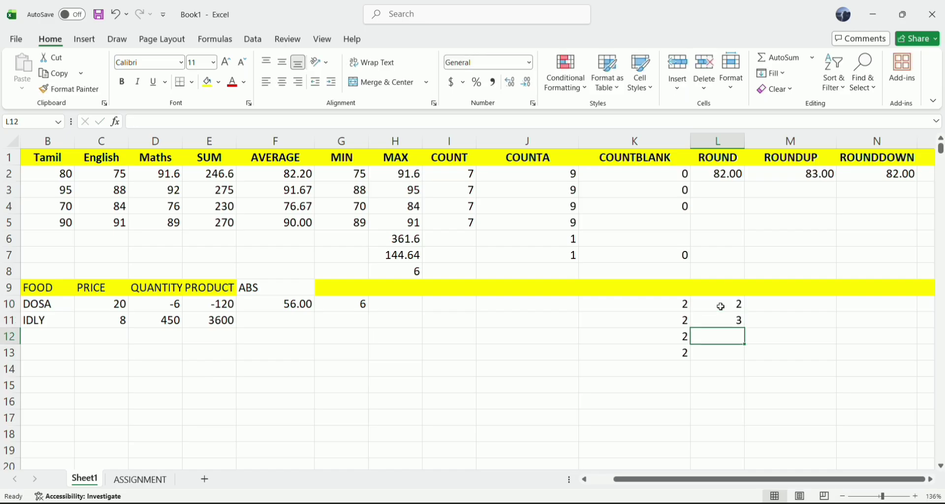
pyautogui.write('4')
pyautogui.press('Return')
pyautogui.write('5')
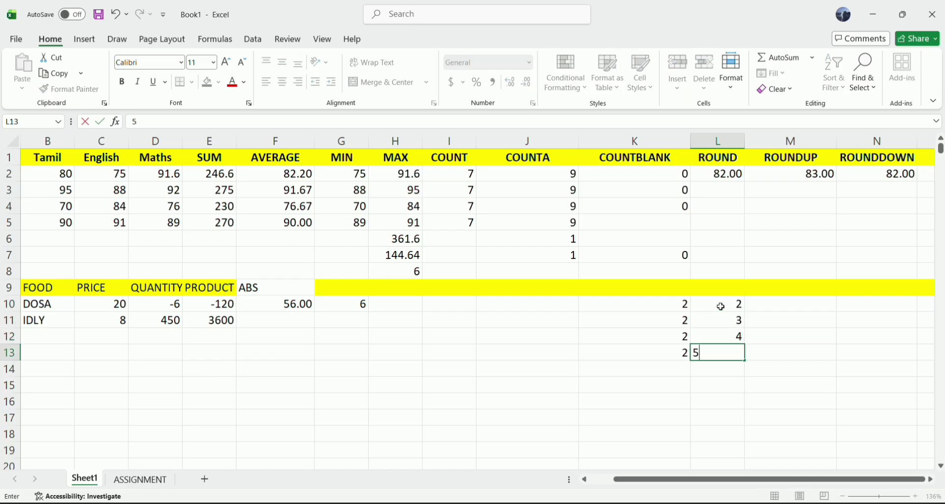
pyautogui.click(753, 355)
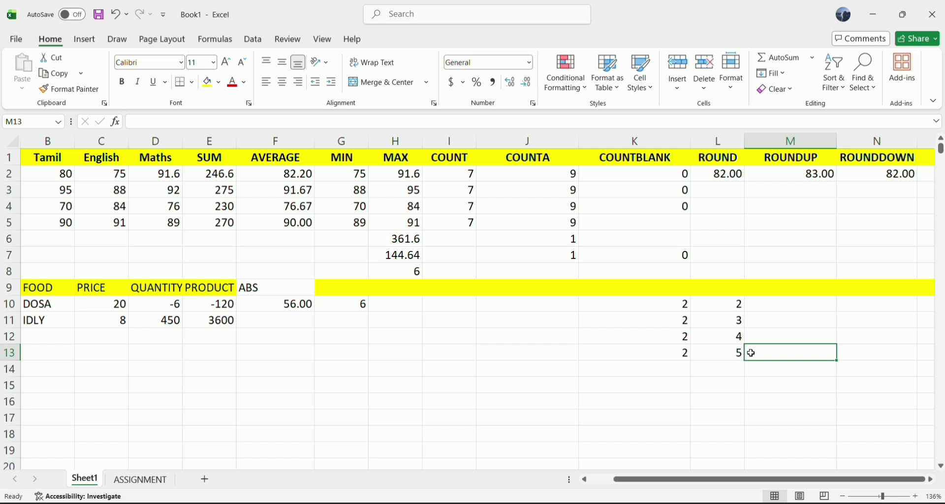
# Select the range L10:L14 by its cell references.
pyautogui.click(717, 303)
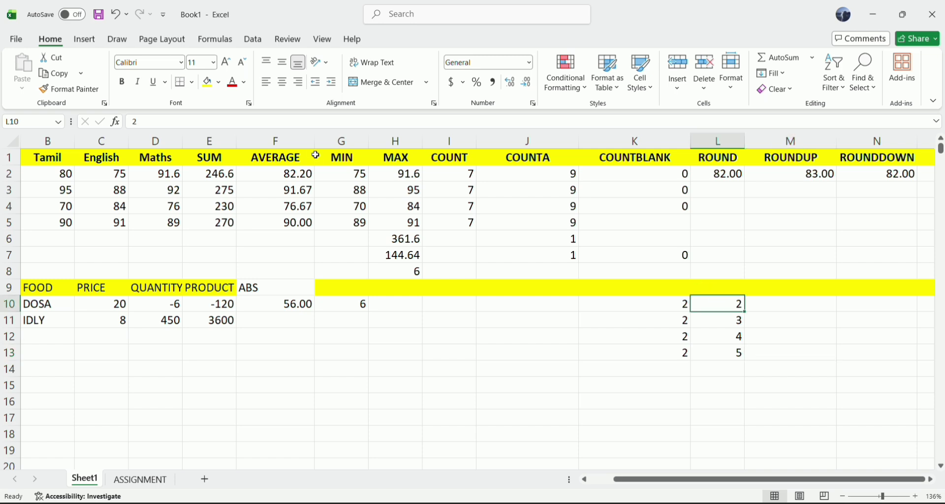
pyautogui.click(37, 119)
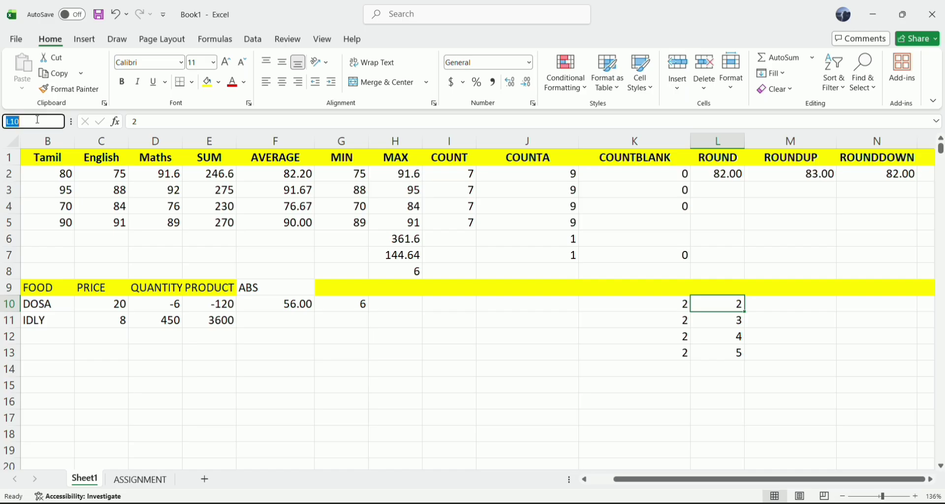
pyautogui.click(38, 120)
pyautogui.write(':L14')
pyautogui.press('Return')
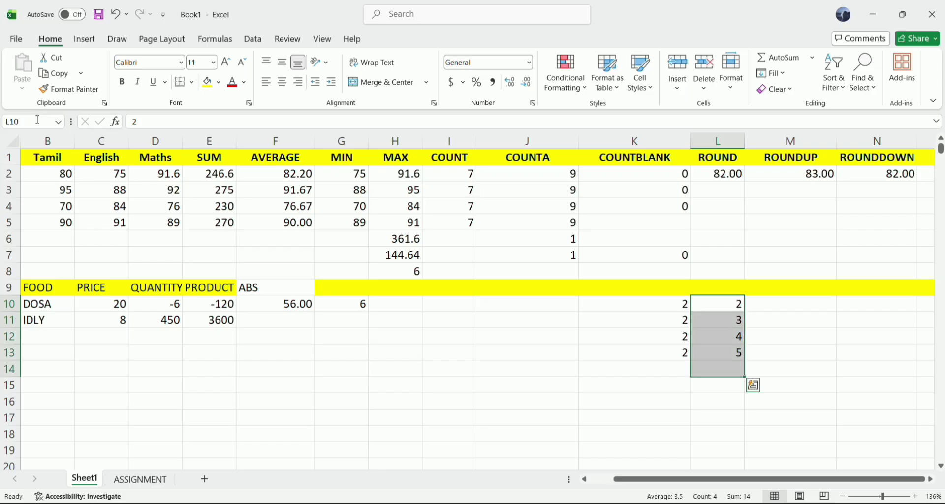
# Select the range L10:L13 and add its sum below the numbers in L14 with AutoSum.
pyautogui.click(38, 119)
pyautogui.click(38, 120)
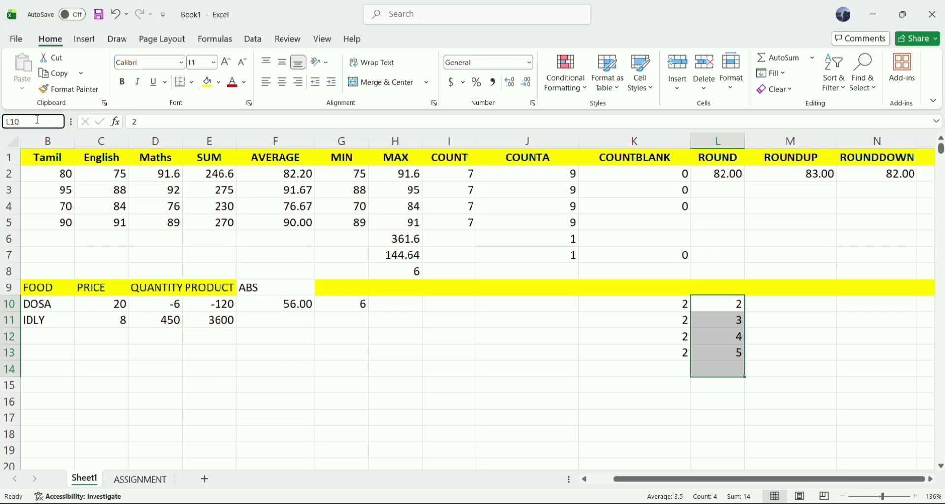
pyautogui.write(':L13')
pyautogui.press('Return')
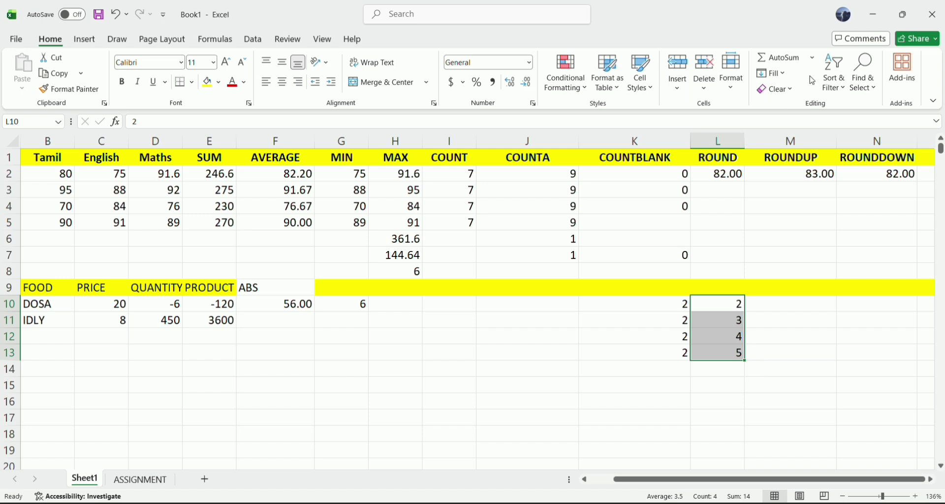
pyautogui.click(819, 56)
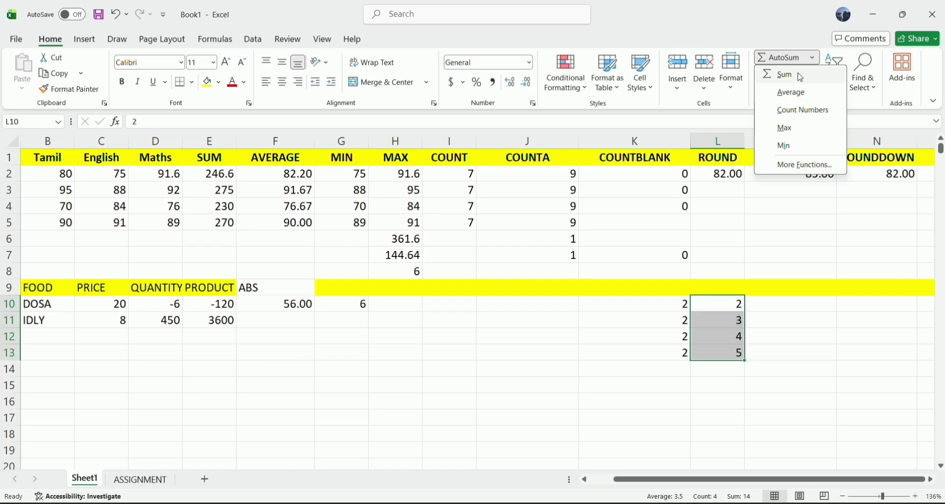
pyautogui.click(799, 75)
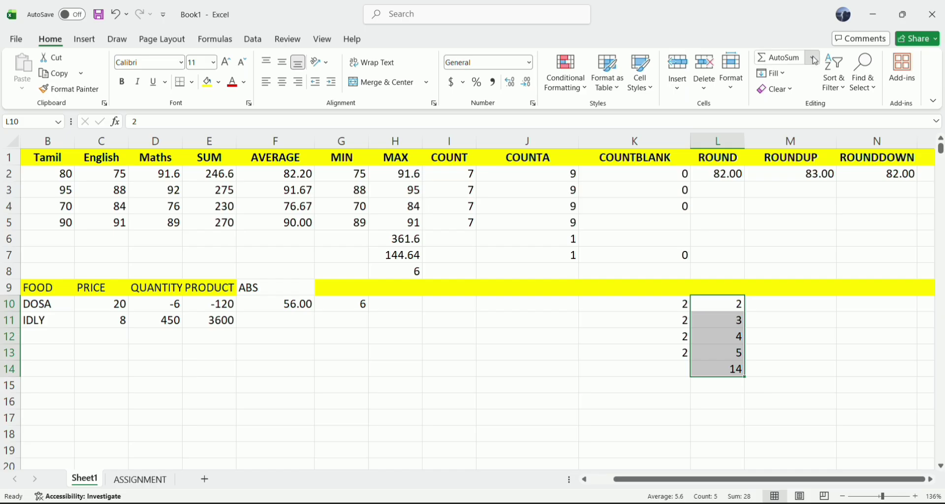
# Use AutoSum to add the average of the selected L cells in L15 and their number count in L16.
pyautogui.click(812, 60)
pyautogui.click(793, 93)
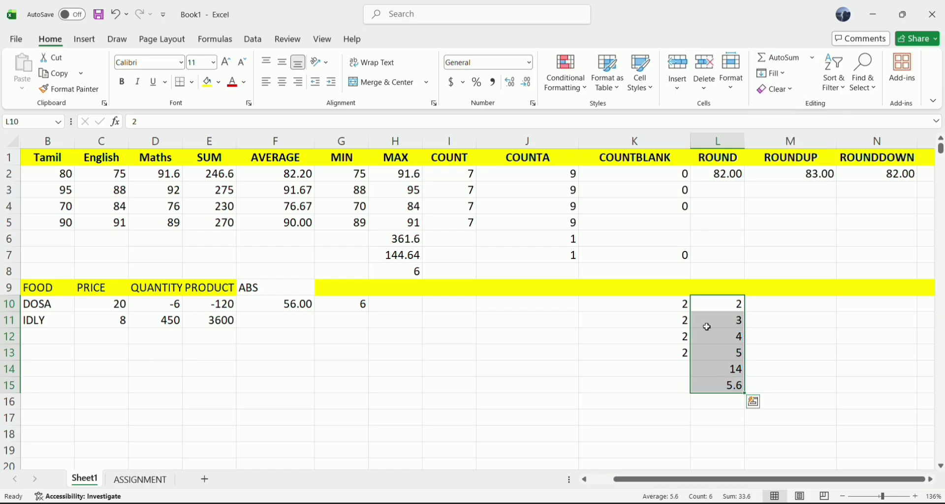
pyautogui.click(815, 62)
pyautogui.click(800, 108)
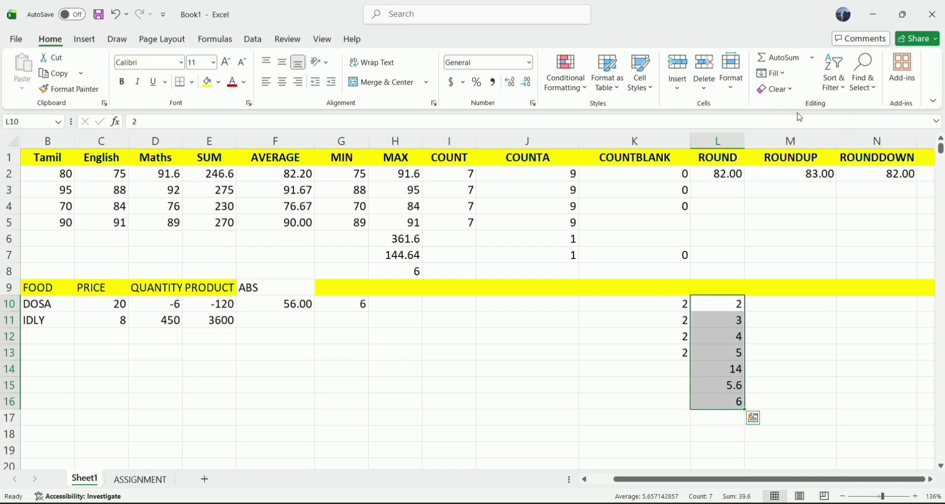
# Use AutoSum to add the maximum of the selected L cells in L17 and the minimum in L18.
pyautogui.click(814, 58)
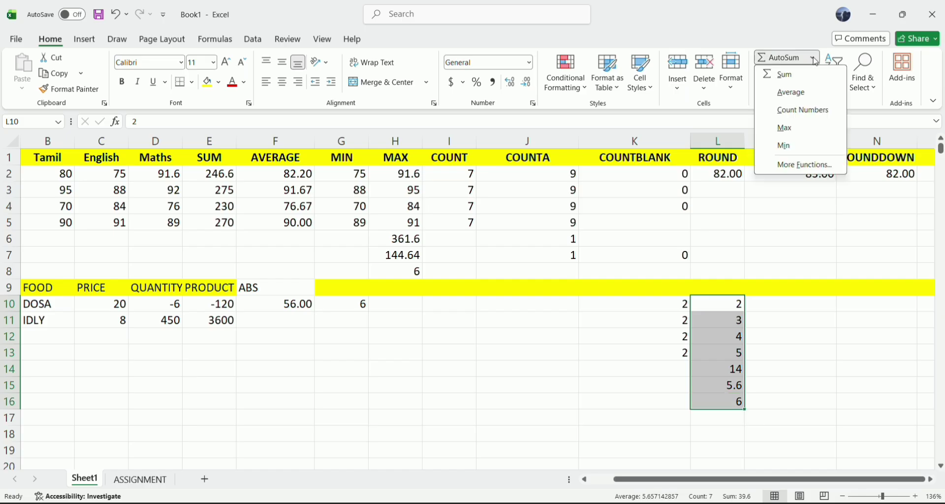
pyautogui.click(795, 124)
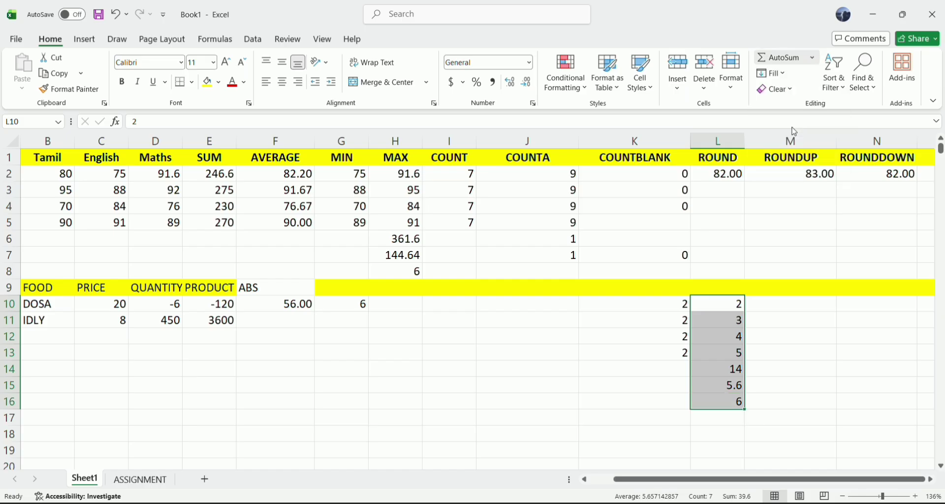
pyautogui.click(812, 57)
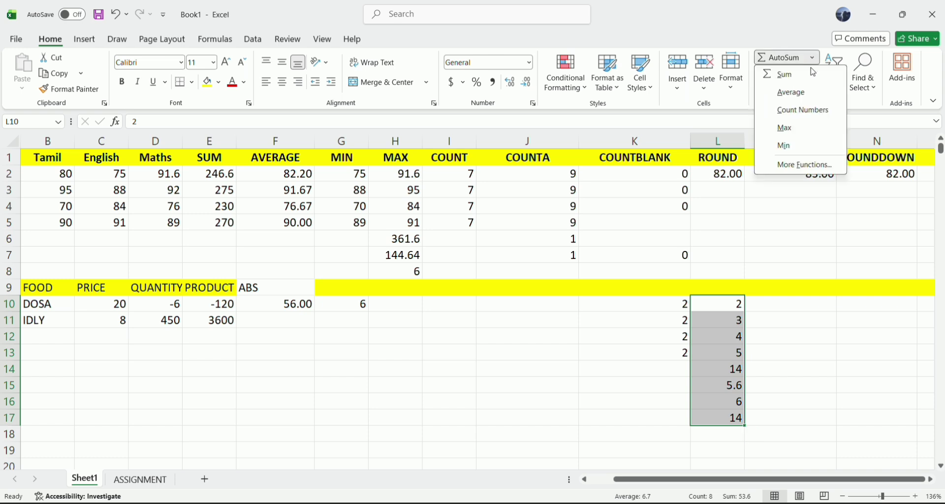
pyautogui.click(797, 145)
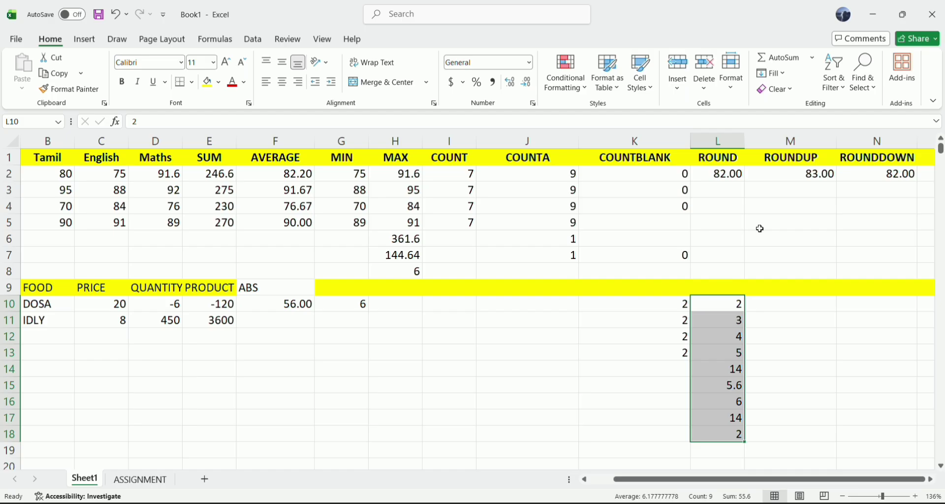
# Check the MAX formula in H2, view the practice questions on the ASSIGNMENT sheet, and return to Sheet1.
pyautogui.click(398, 178)
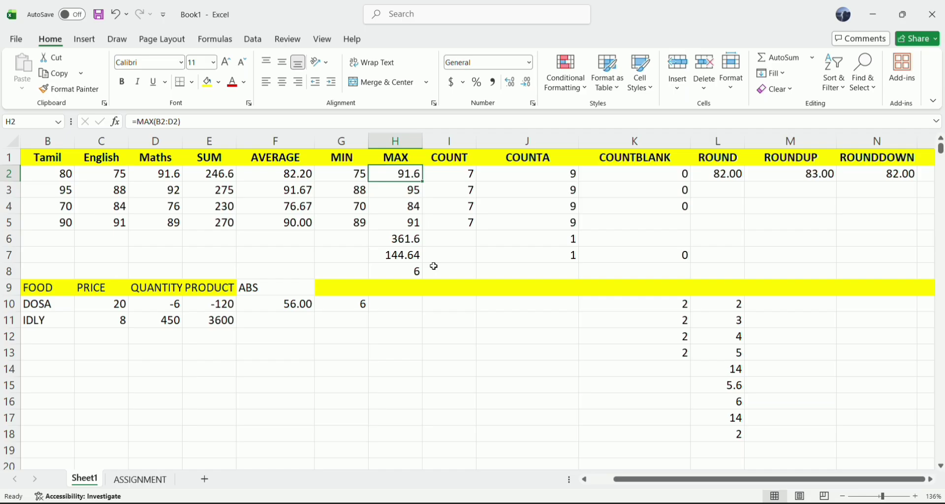
pyautogui.click(125, 482)
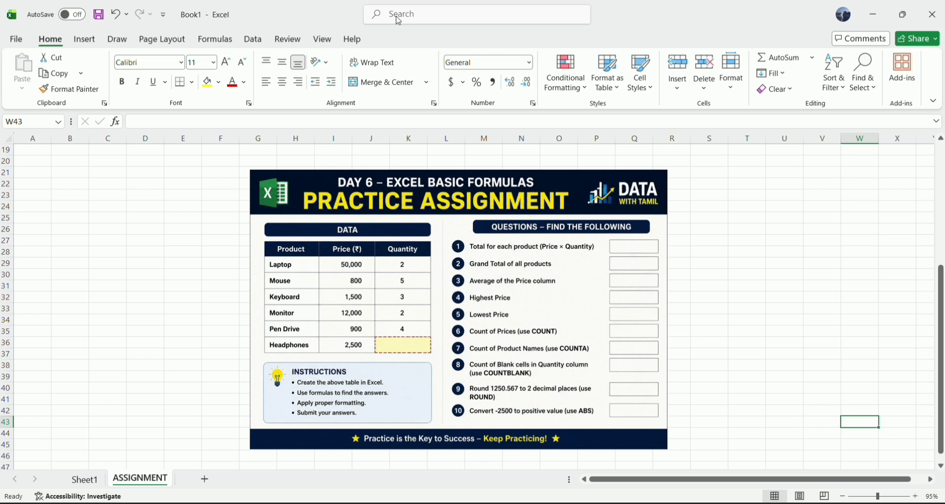
pyautogui.click(86, 482)
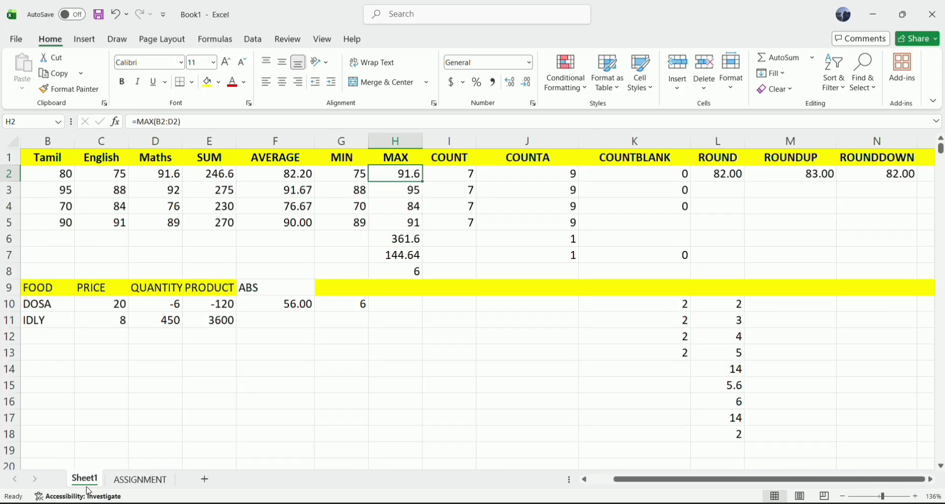